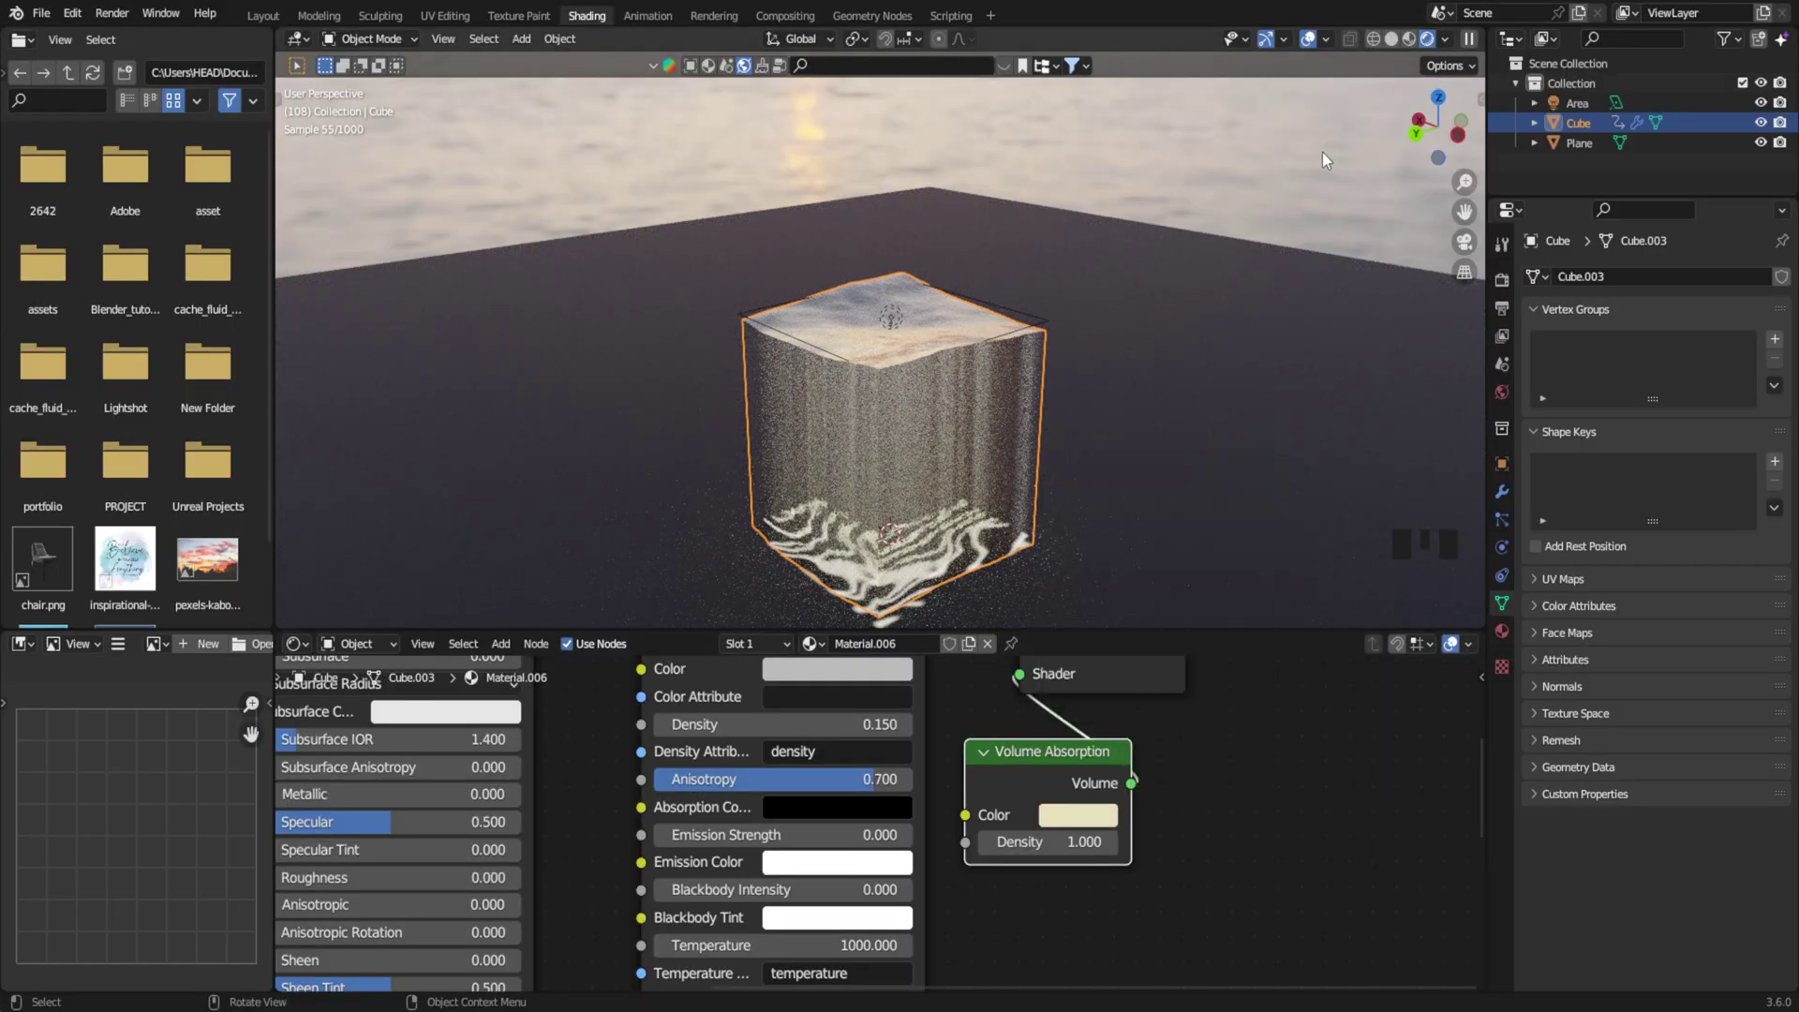
left_click(1323, 153)
middle_click_drag(1313, 250, 1284, 250)
middle_click_drag(1134, 262, 1042, 311, "shift")
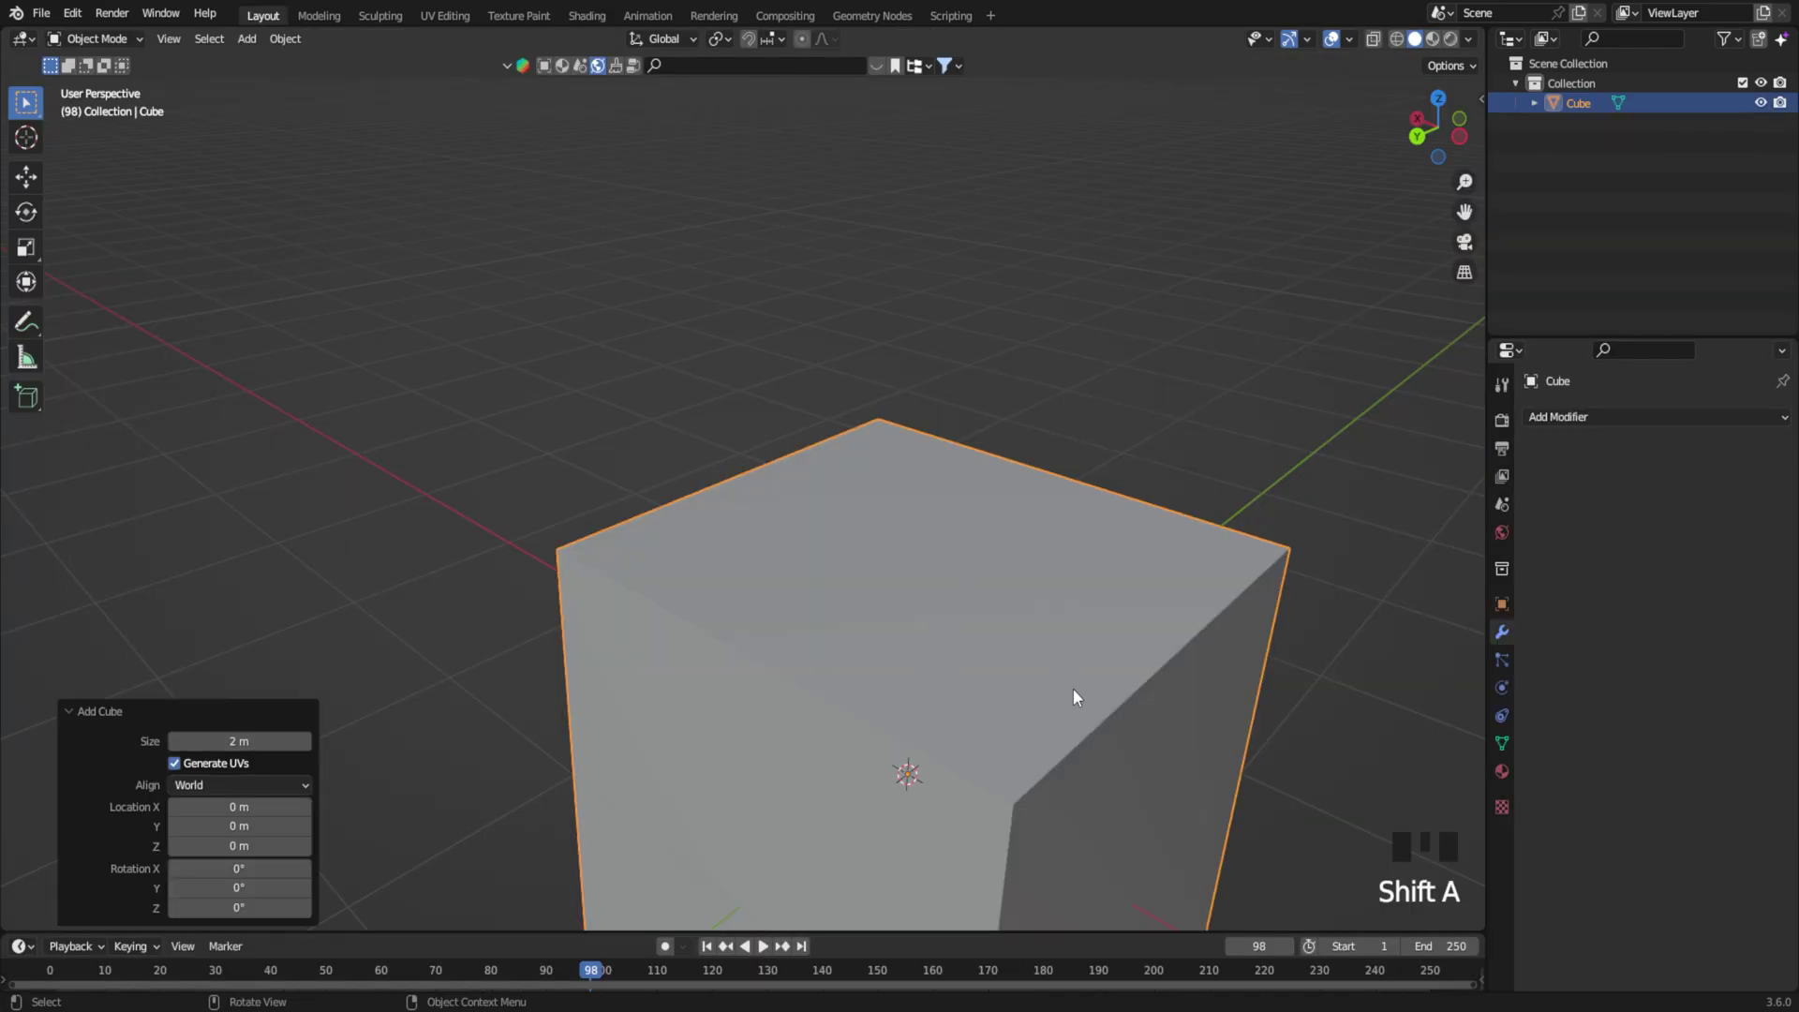
Move the cube up about 1 m along Z so its base rests on the ground level.
key("KP_1")
key("g")
left_click(1035, 371)
scroll(1055, 439, "down", 3)
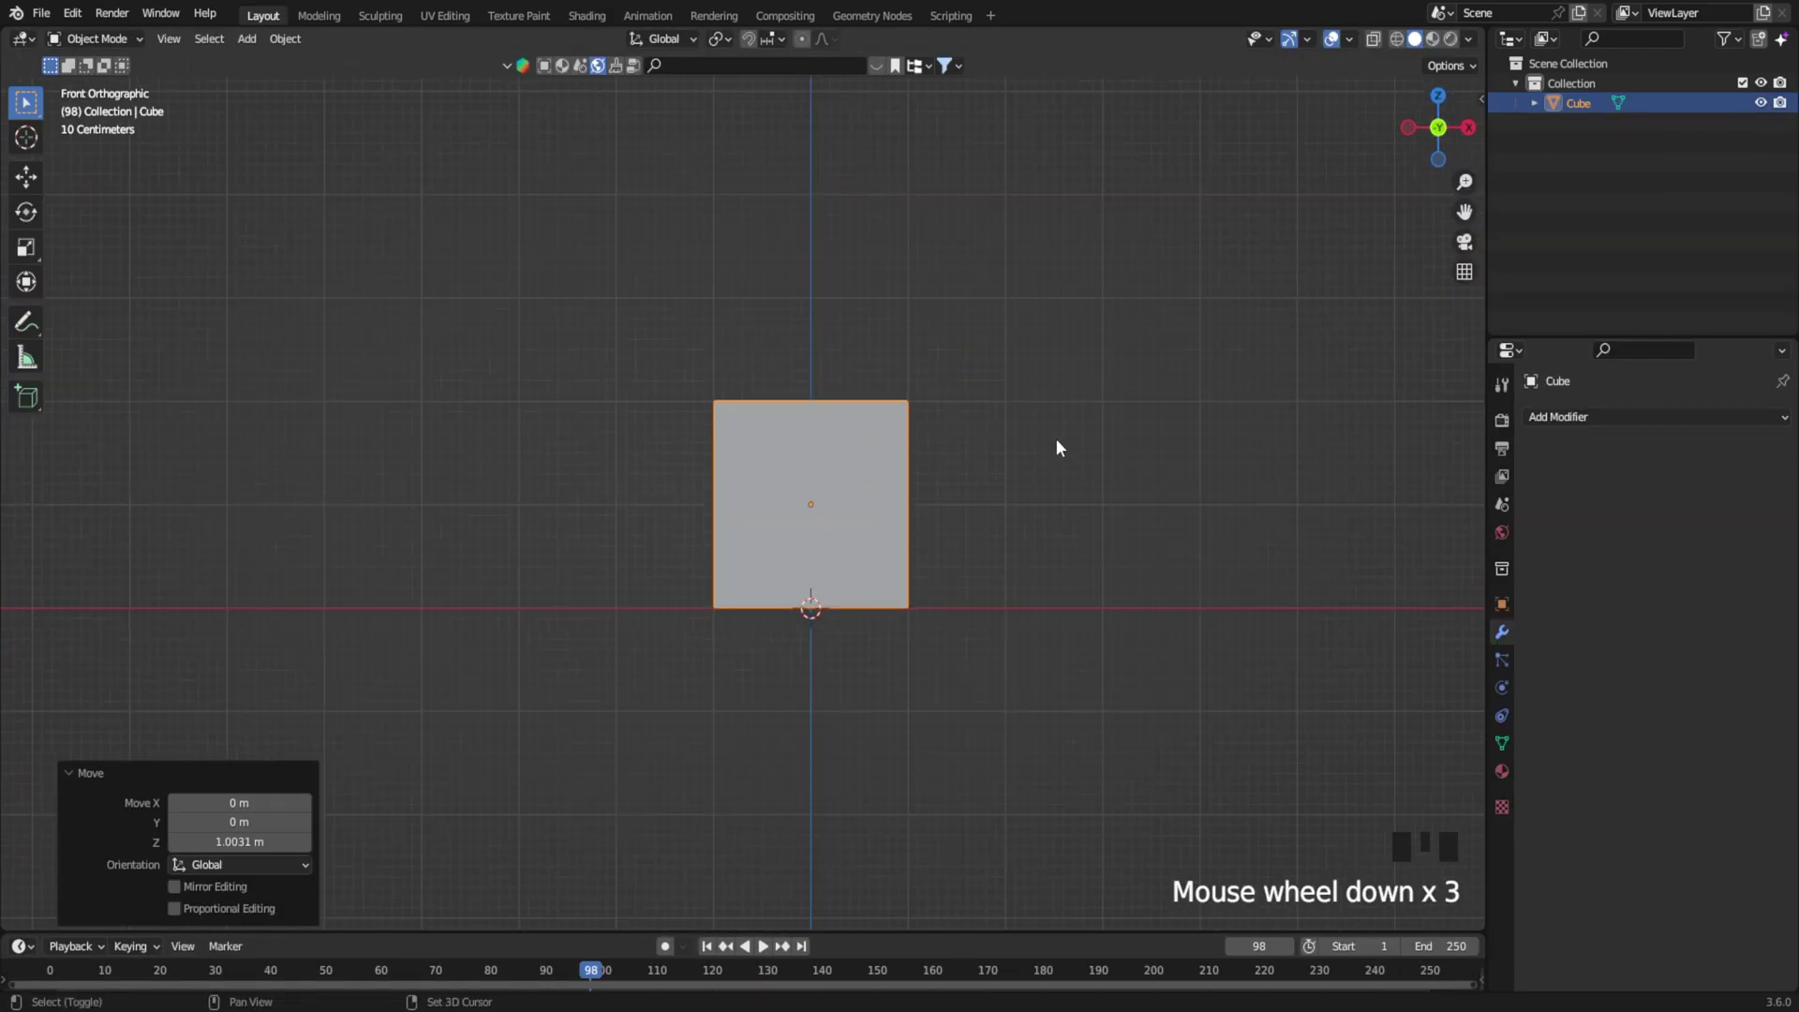
Add a plane at the origin and scale it up into a large ground surface beneath the cube.
key("shift+a")
left_click(1160, 440)
middle_click_drag(1112, 468, 895, 598)
scroll(896, 598, "down", 5)
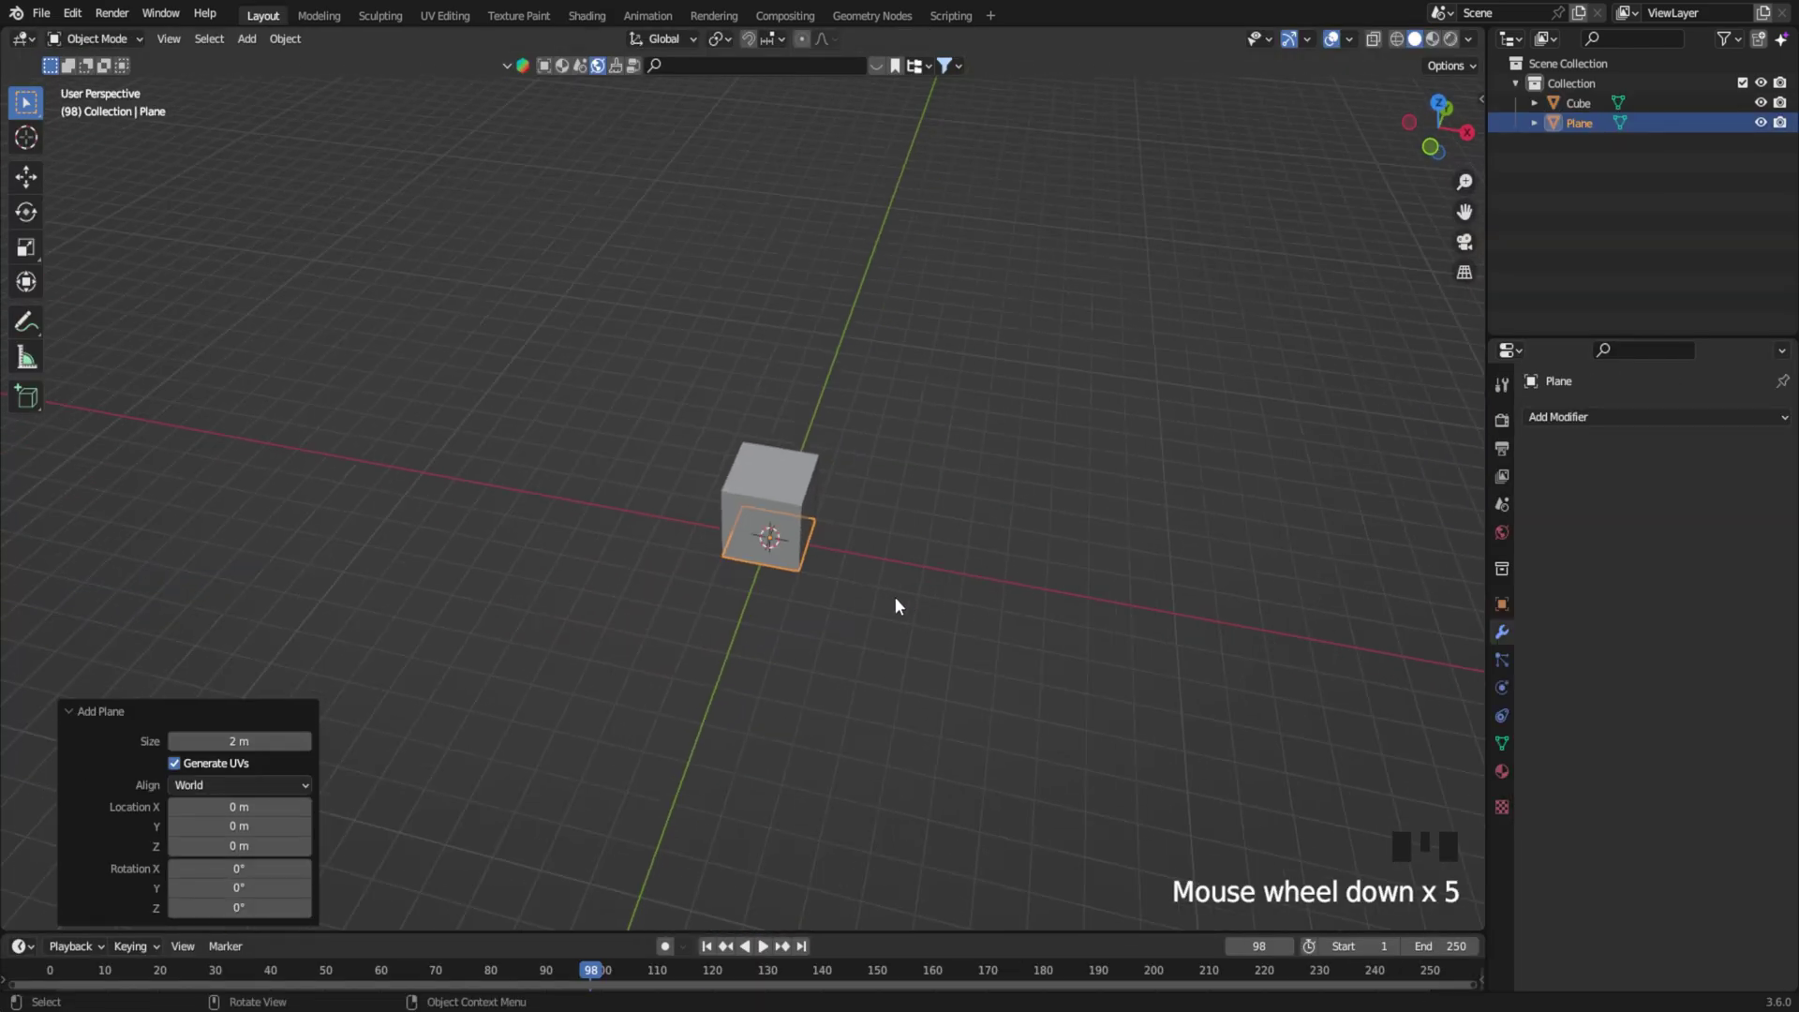
key("s")
left_click(399, 455)
scroll(1330, 588, "up", 1)
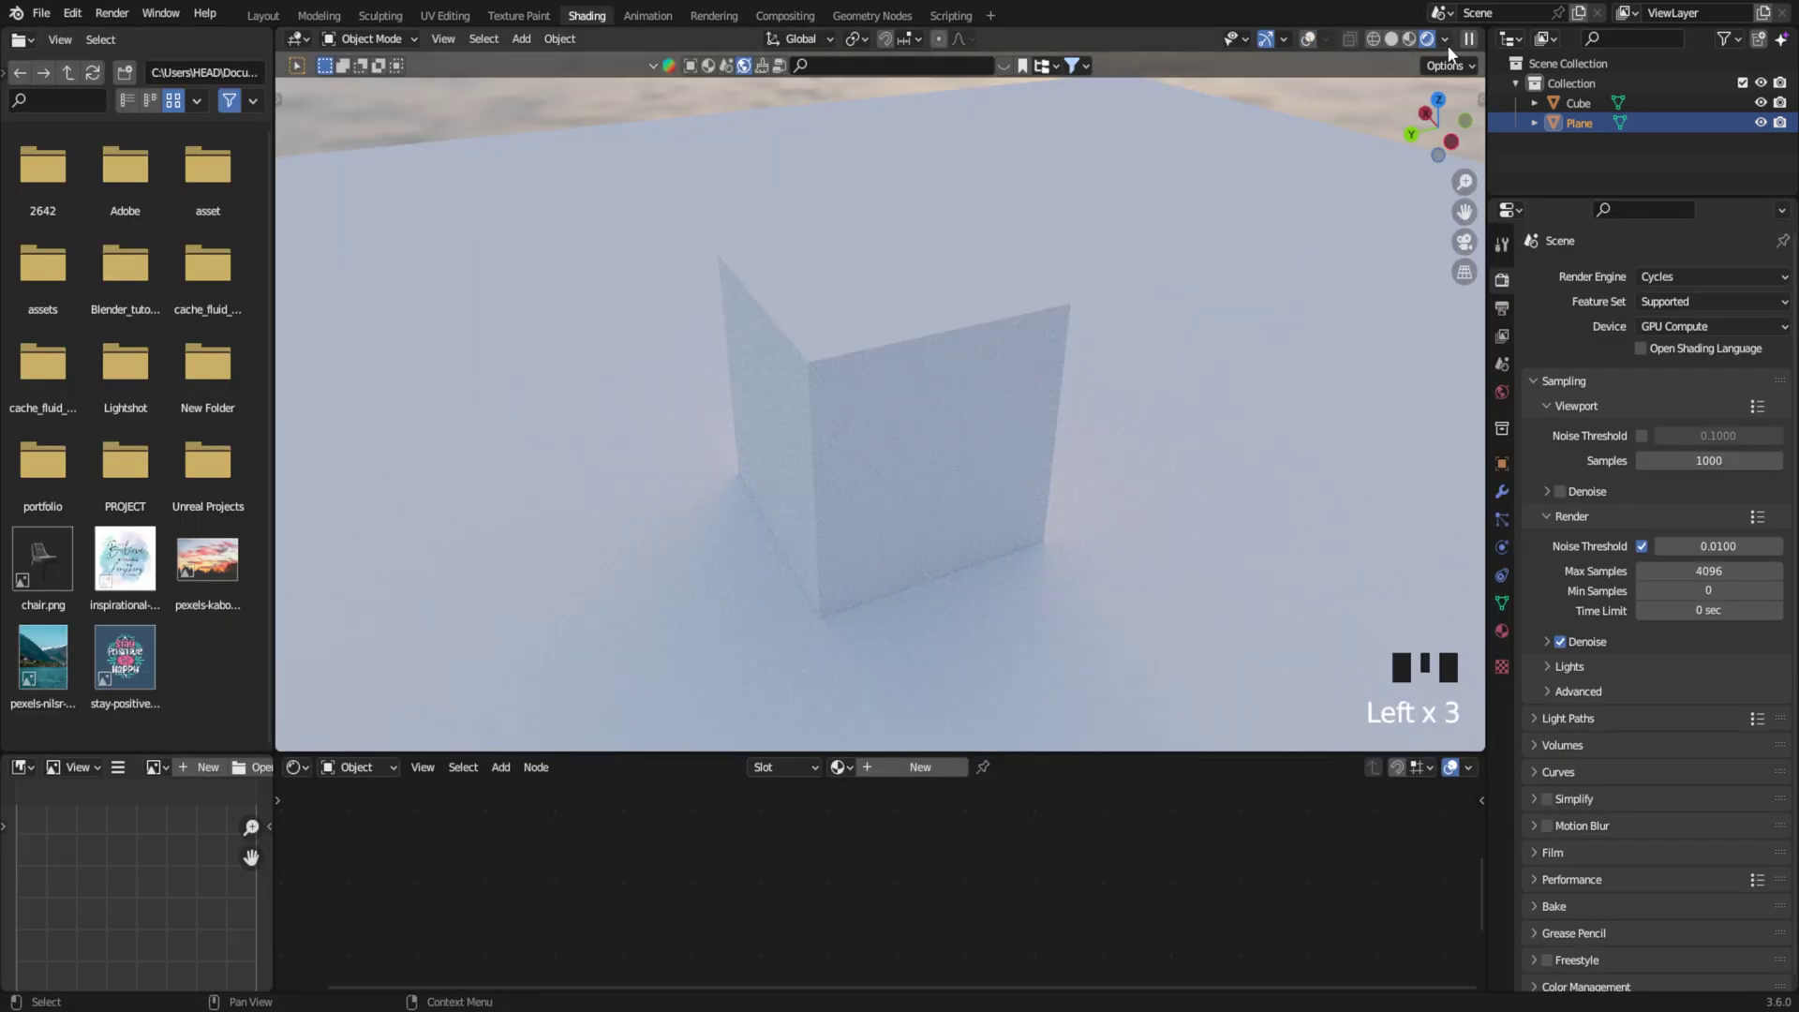
Give the ground plane a new material with a black base color and a roughness of 1.000.
left_click(1443, 39)
scroll(1206, 575, "down", 3)
left_click(1502, 631)
left_click(1670, 362)
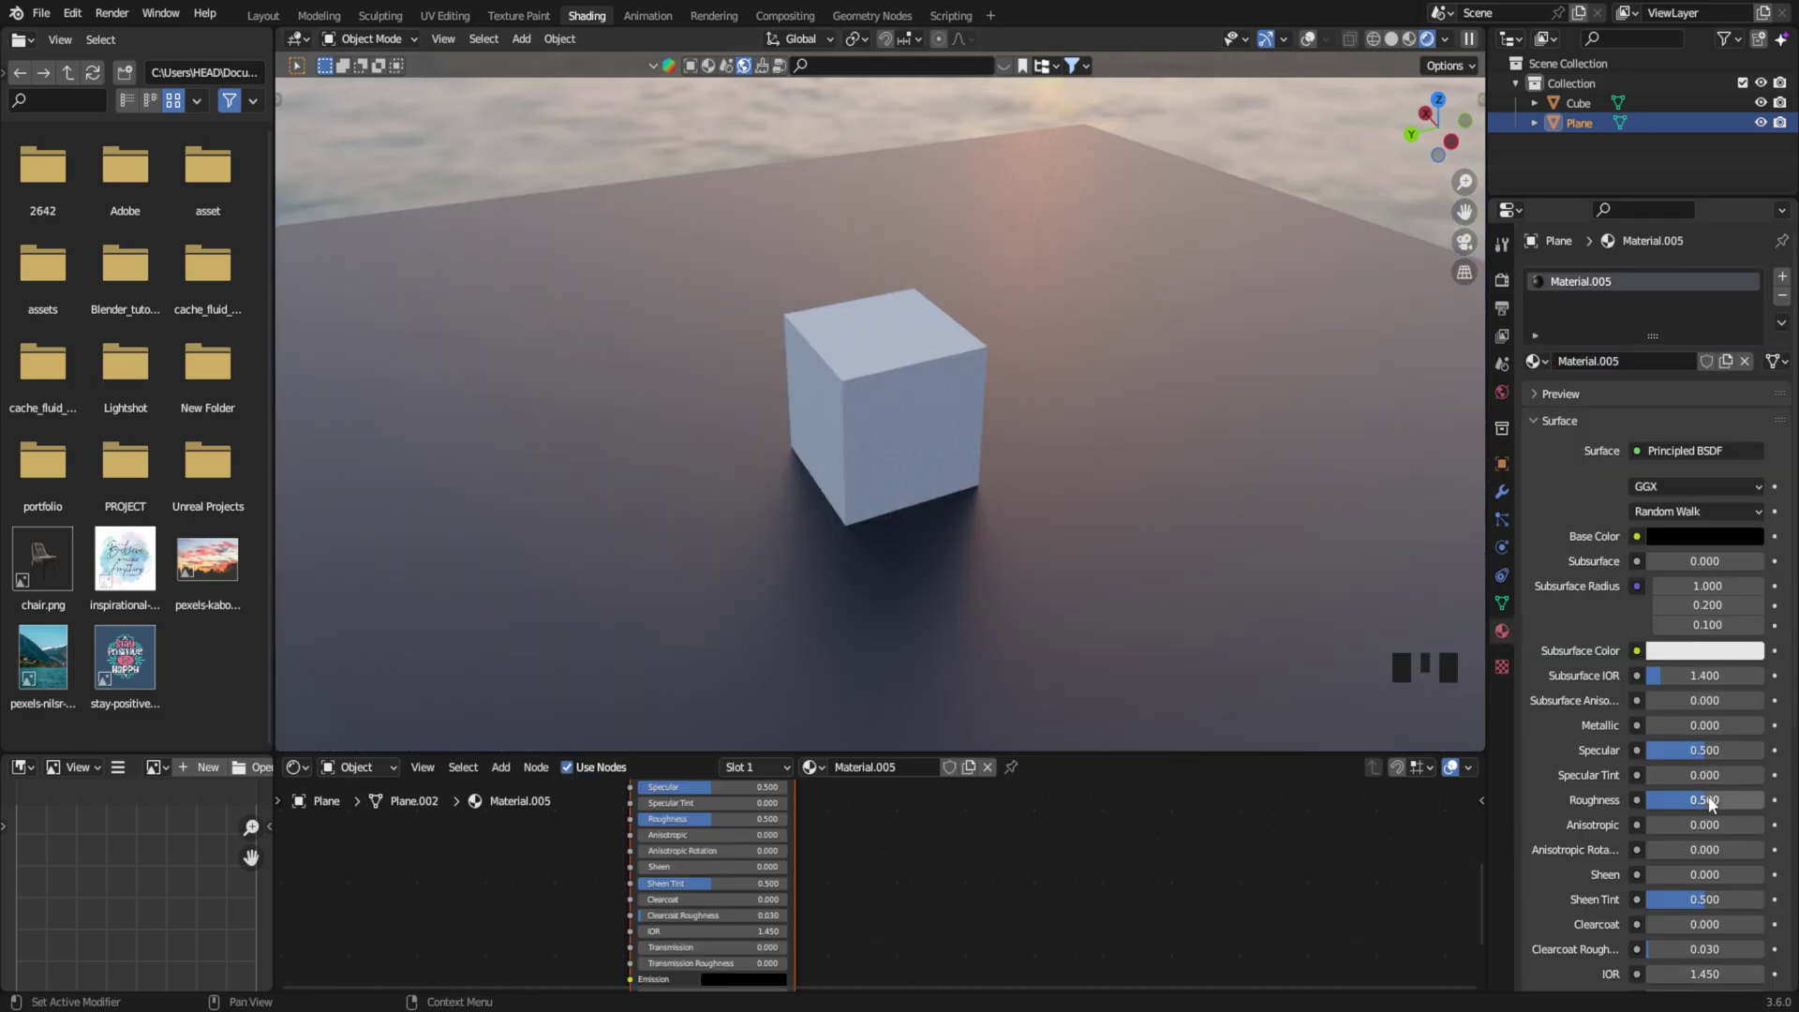
left_click_drag(1709, 803, 1765, 803)
scroll(1703, 656, "down", 9)
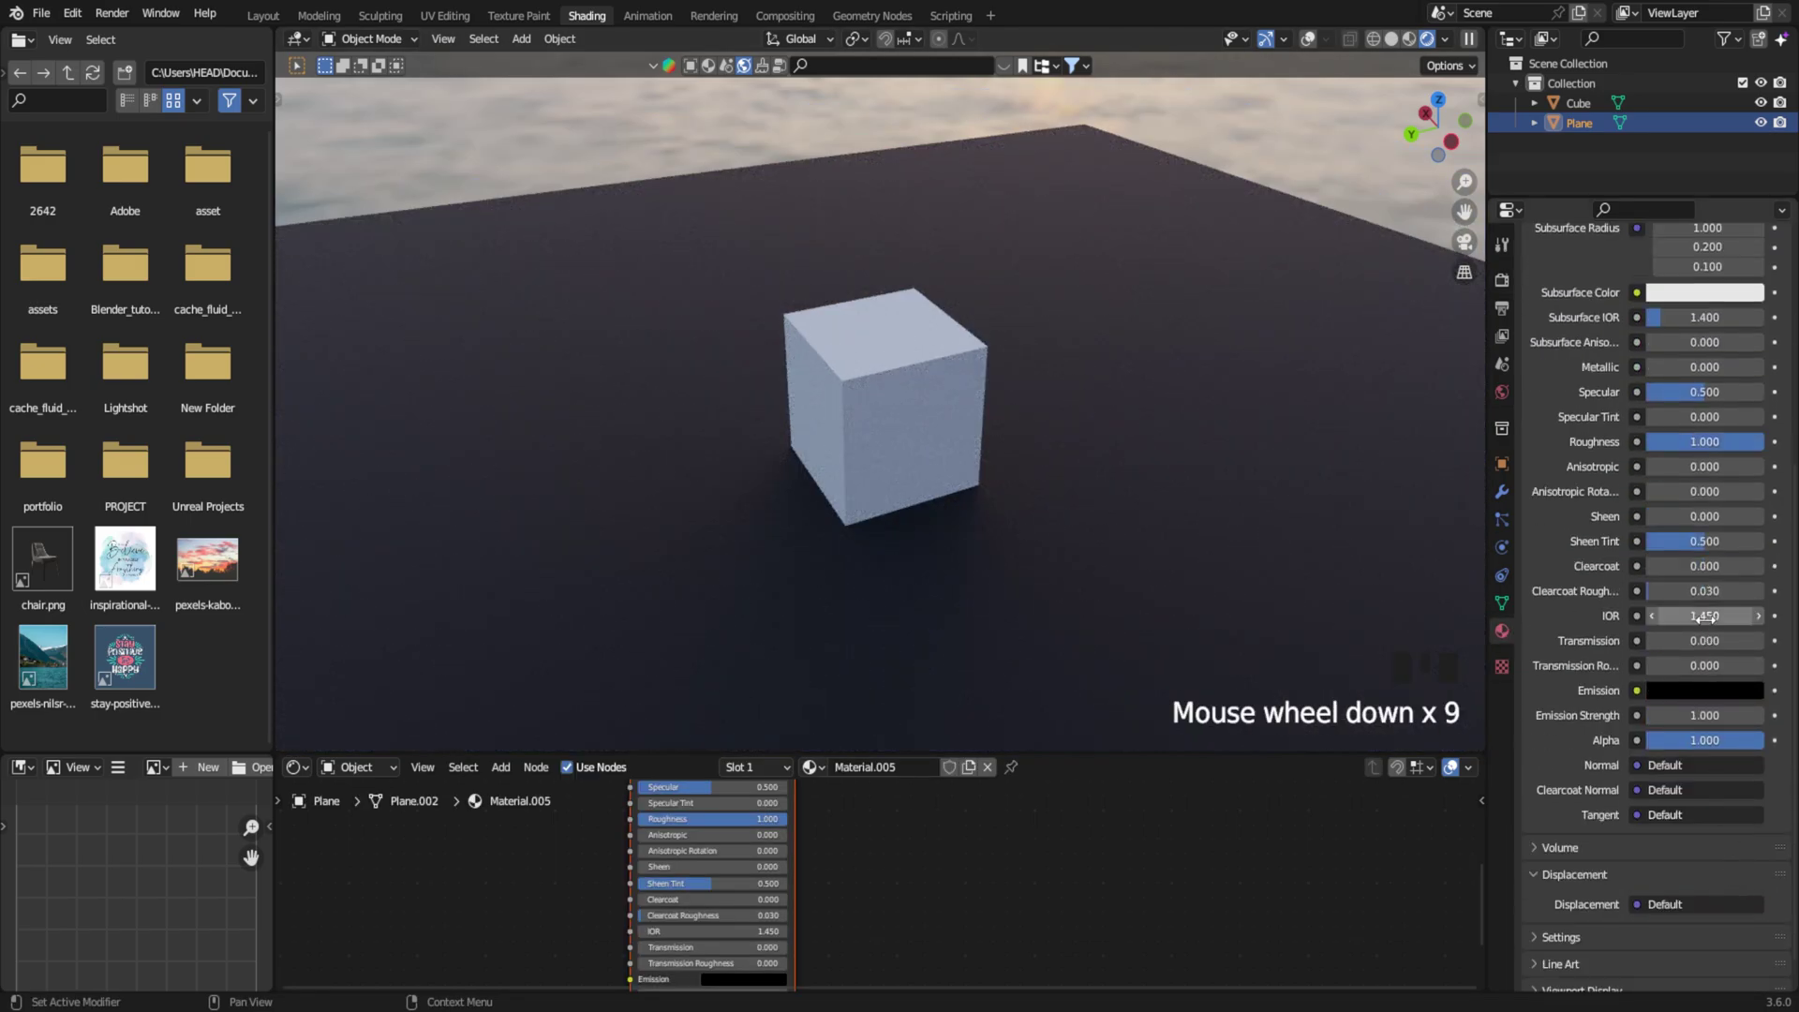
Add an Ocean modifier to the cube and set its geometry to Displace.
middle_click_drag(1088, 392, 1143, 433)
scroll(1143, 433, "up", 1)
double_click(868, 369)
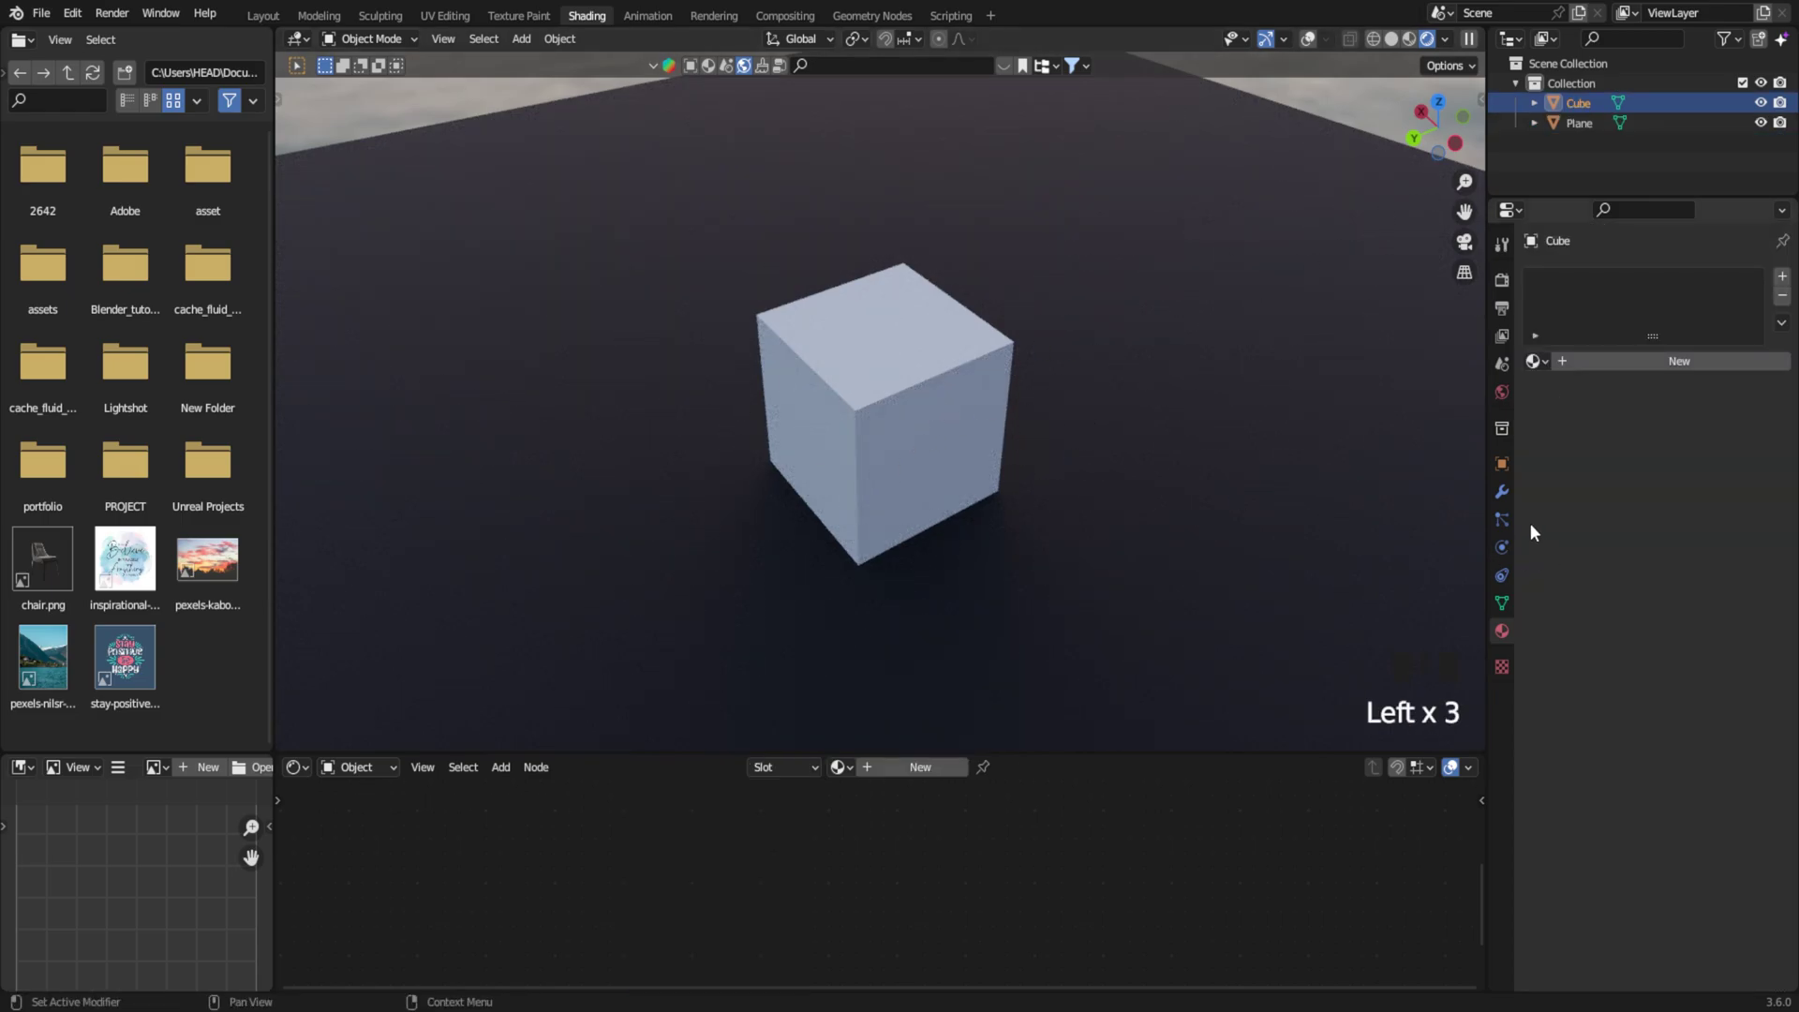
left_click(1502, 492)
left_click(1653, 276)
left_click(1728, 439)
left_click(1686, 339)
left_click(1664, 388)
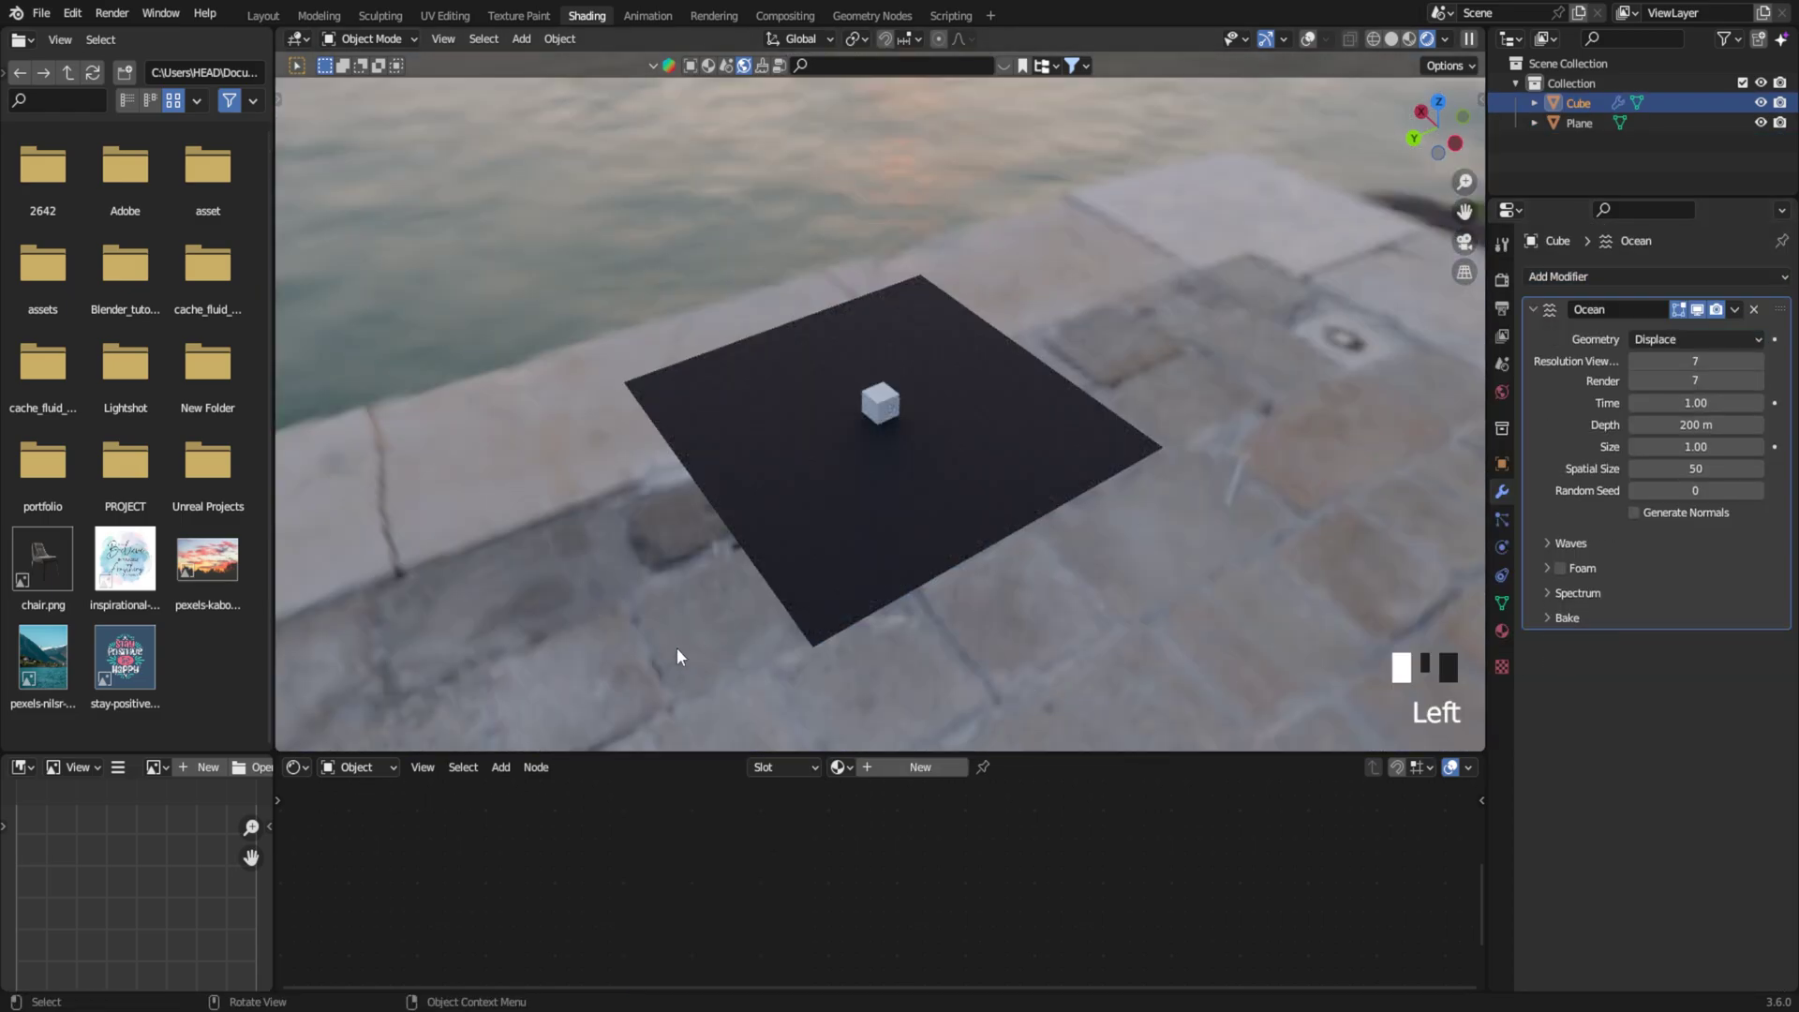
Subdivide the cube's entire mesh with 35 cuts and return to Object Mode.
right_click_drag(817, 407, 817, 408)
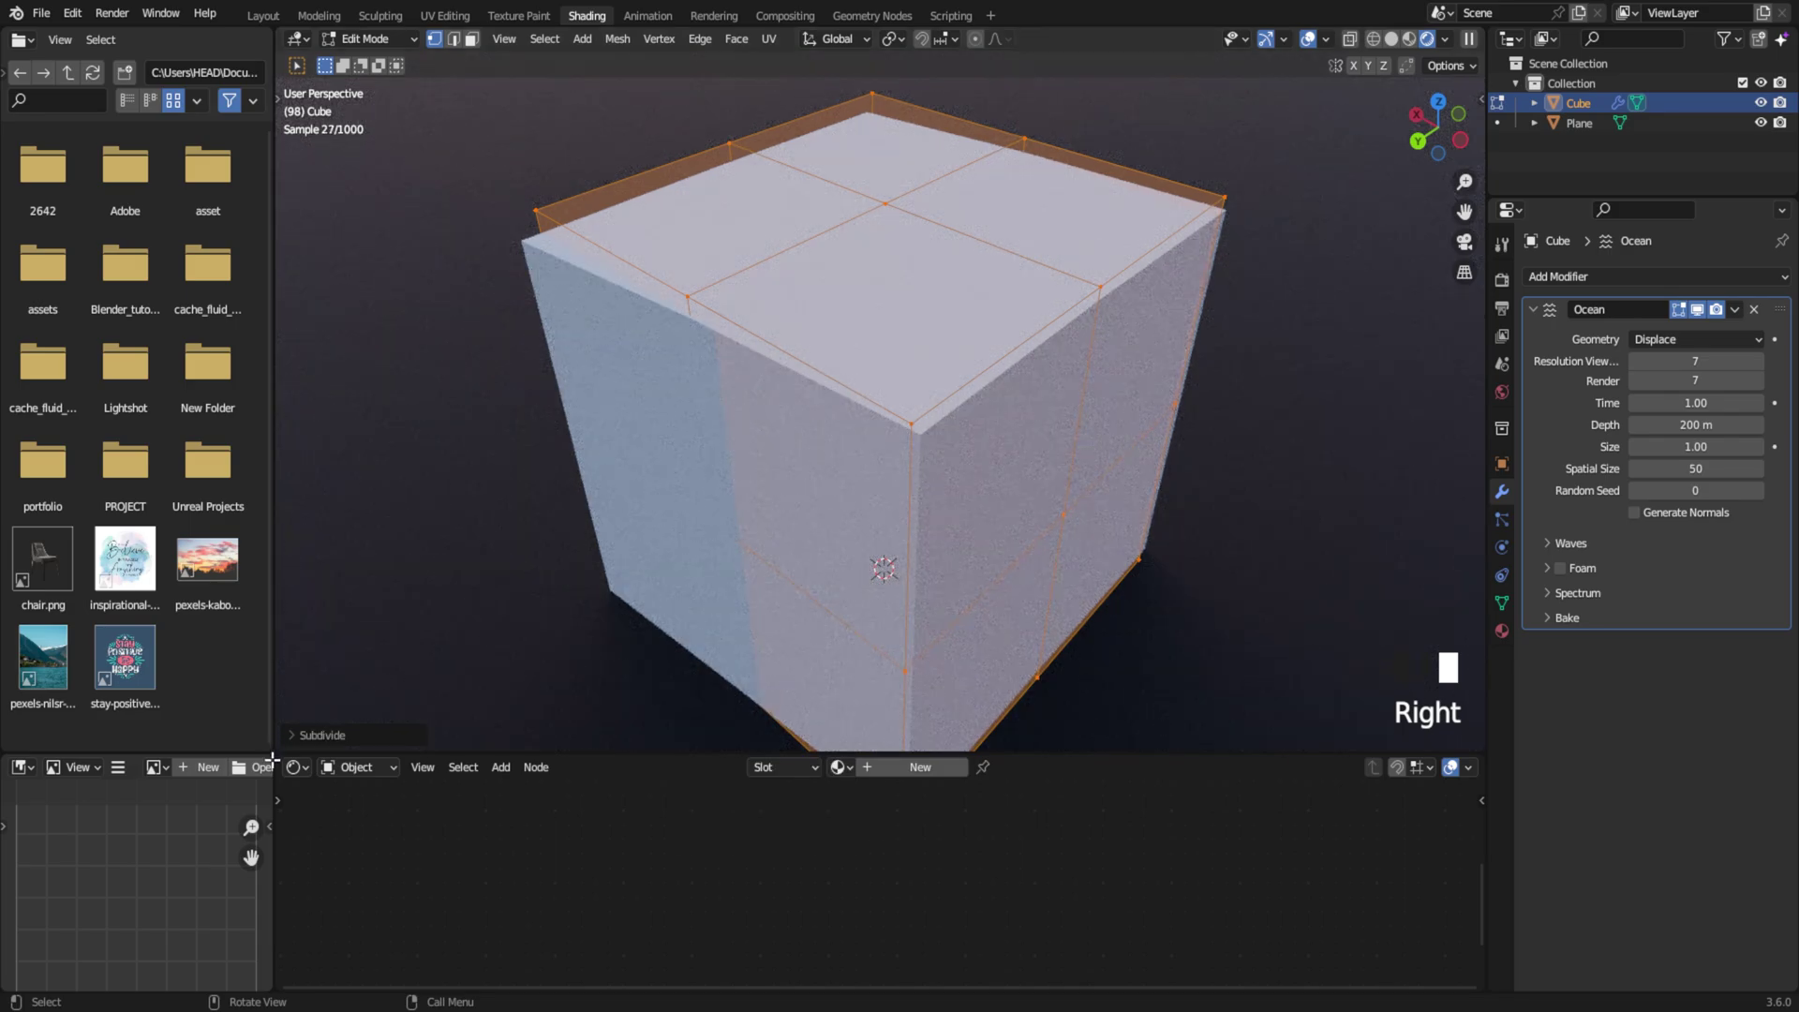
left_click(328, 734)
left_click(450, 603)
type("25")
key("Return")
left_click(450, 603)
type("3")
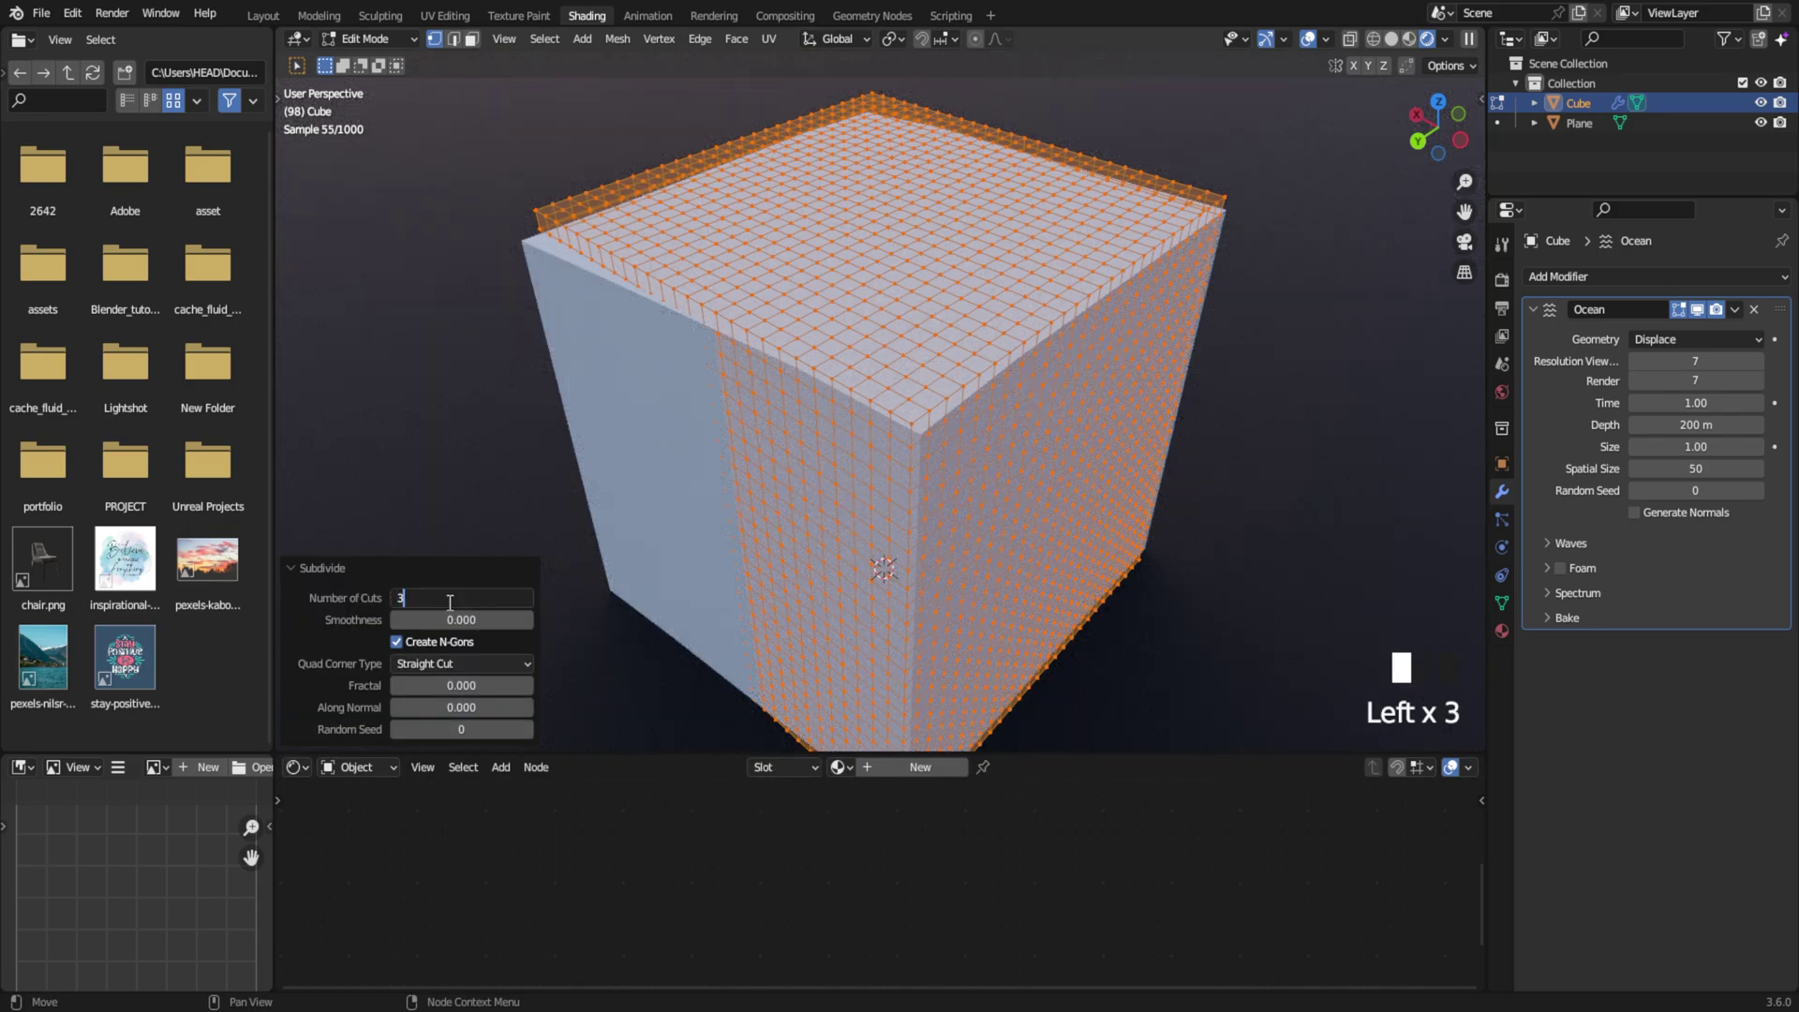
type("5")
key("Return")
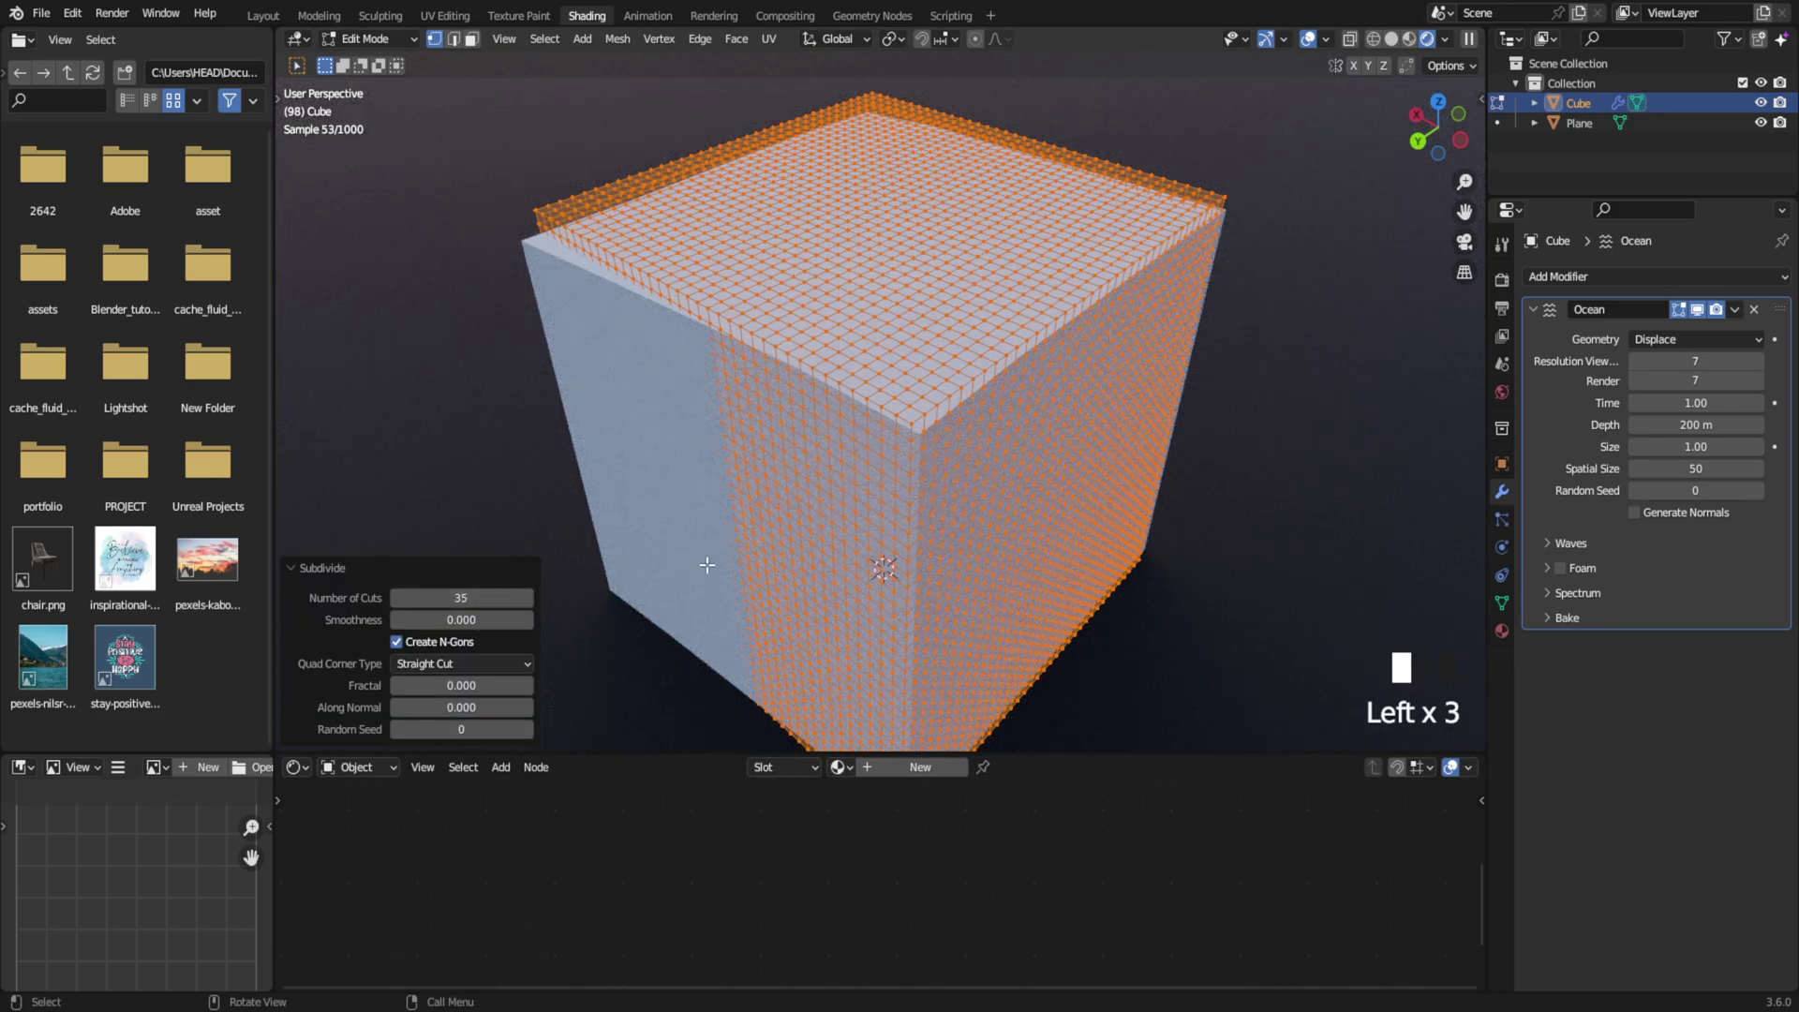
key("Tab")
Set the Ocean modifier's viewport and render resolution to 32.
left_click(1697, 364)
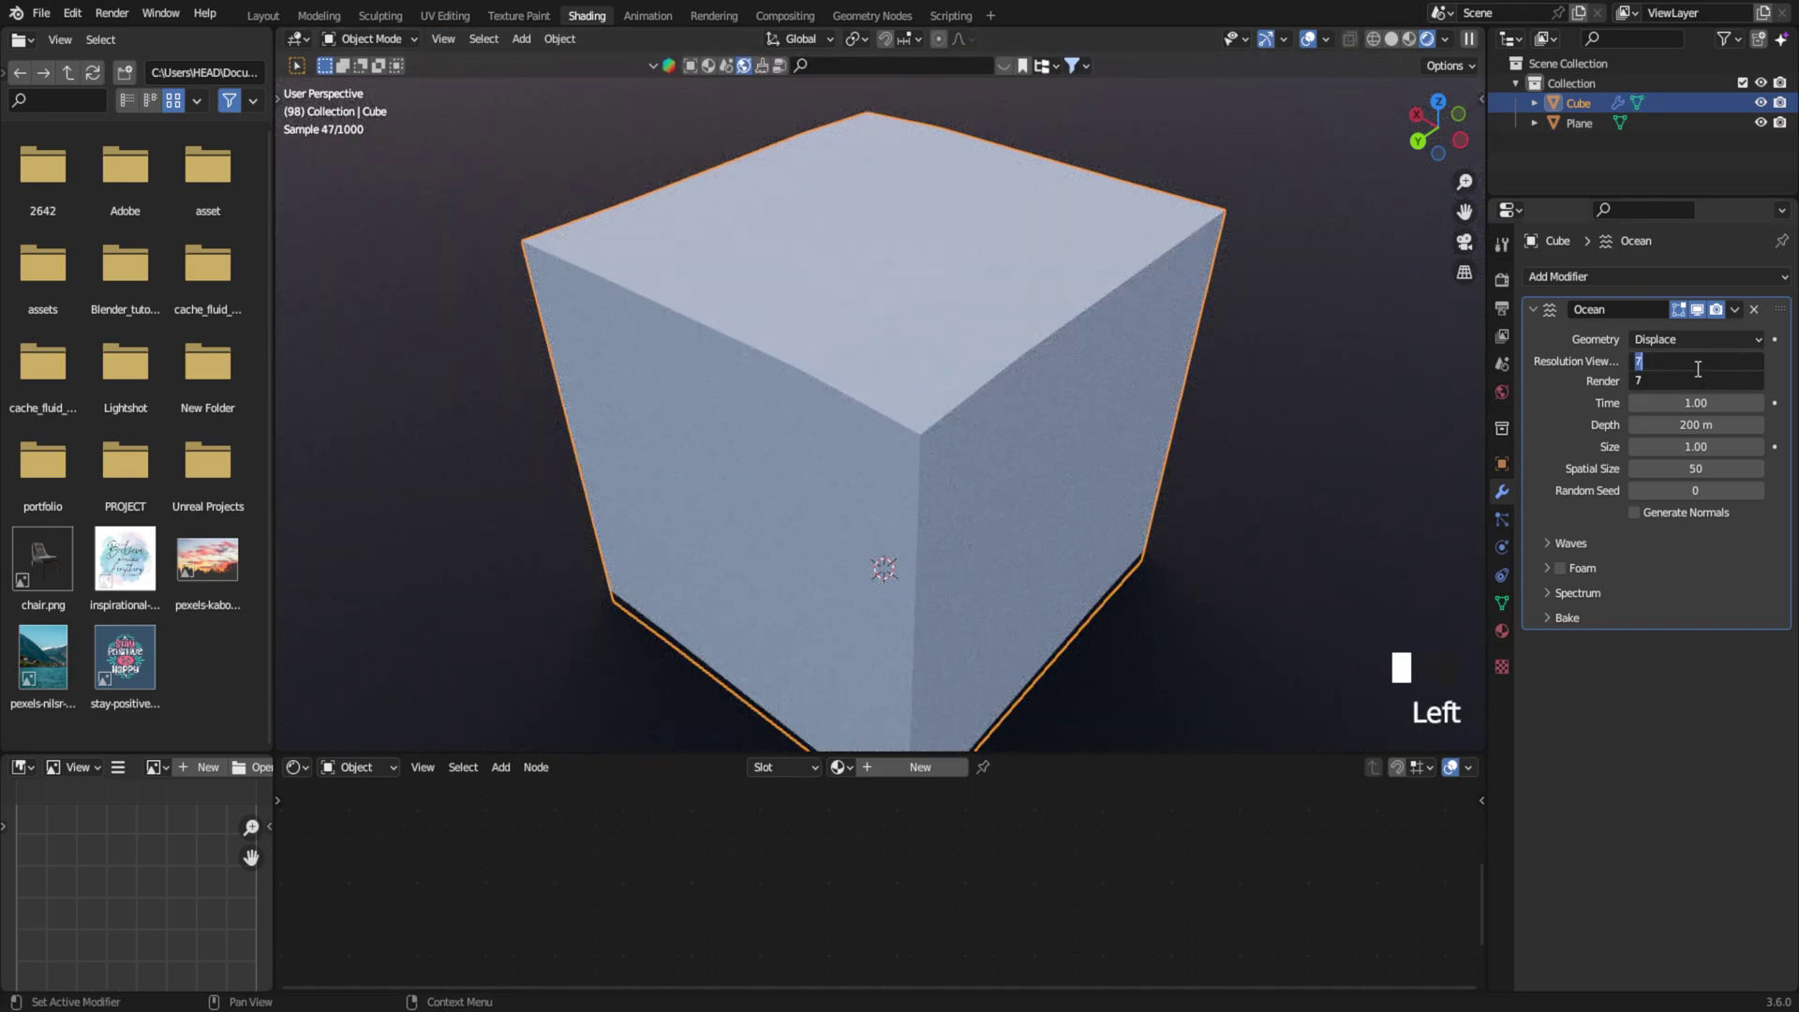
type("32")
key("Return")
scroll(1386, 394, "down", 3)
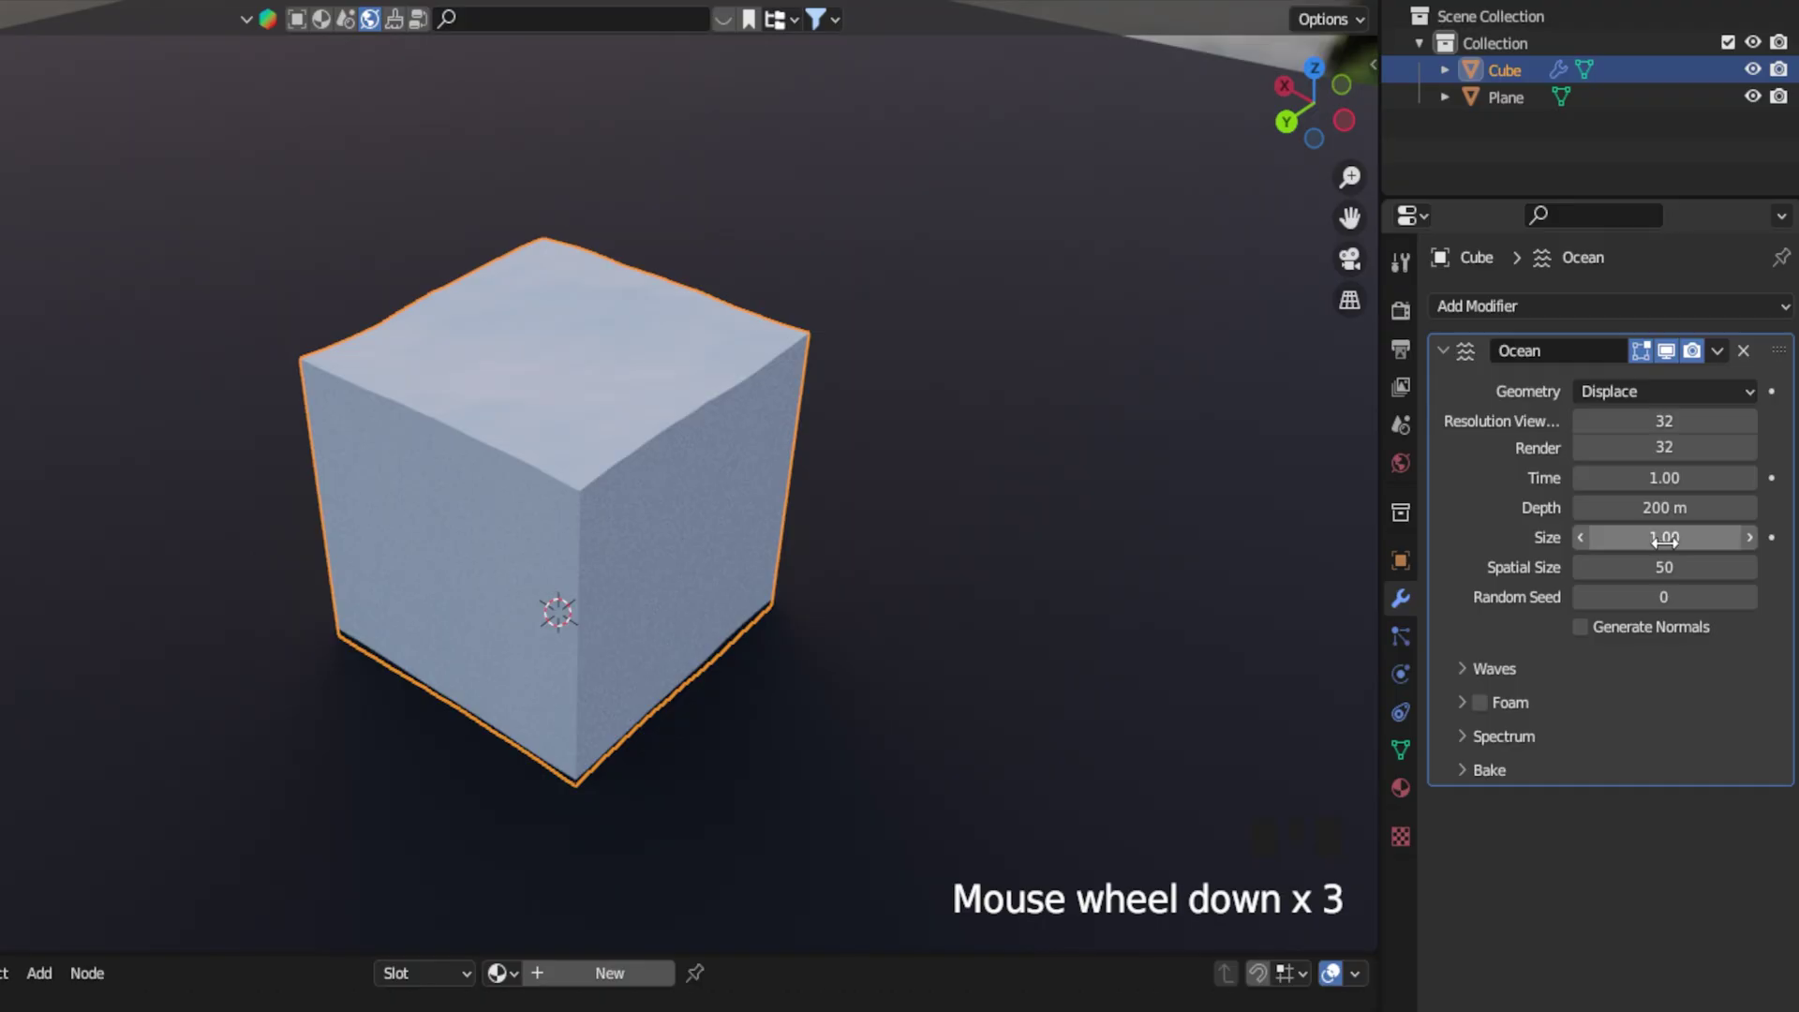
Set the Ocean modifier's size to 0.27 and its wave scale to 0.390.
scroll(1709, 449, "up", 1)
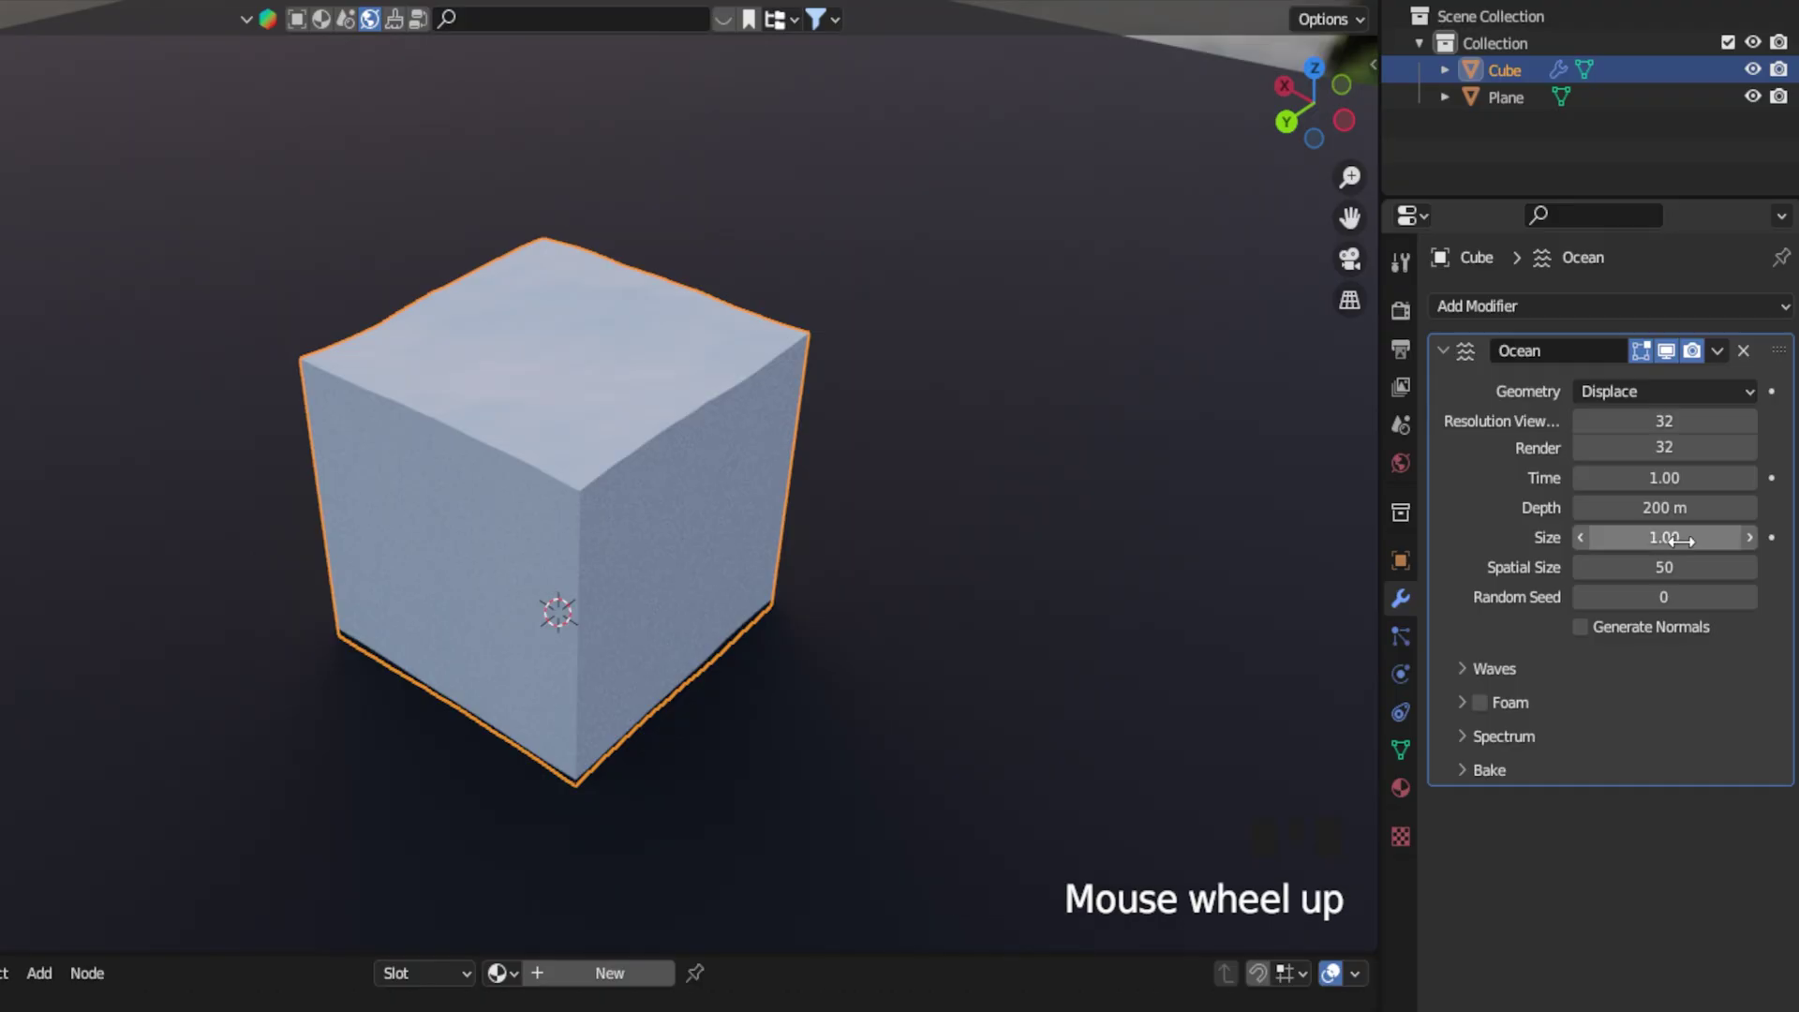
left_click_drag(1664, 537, 1604, 537)
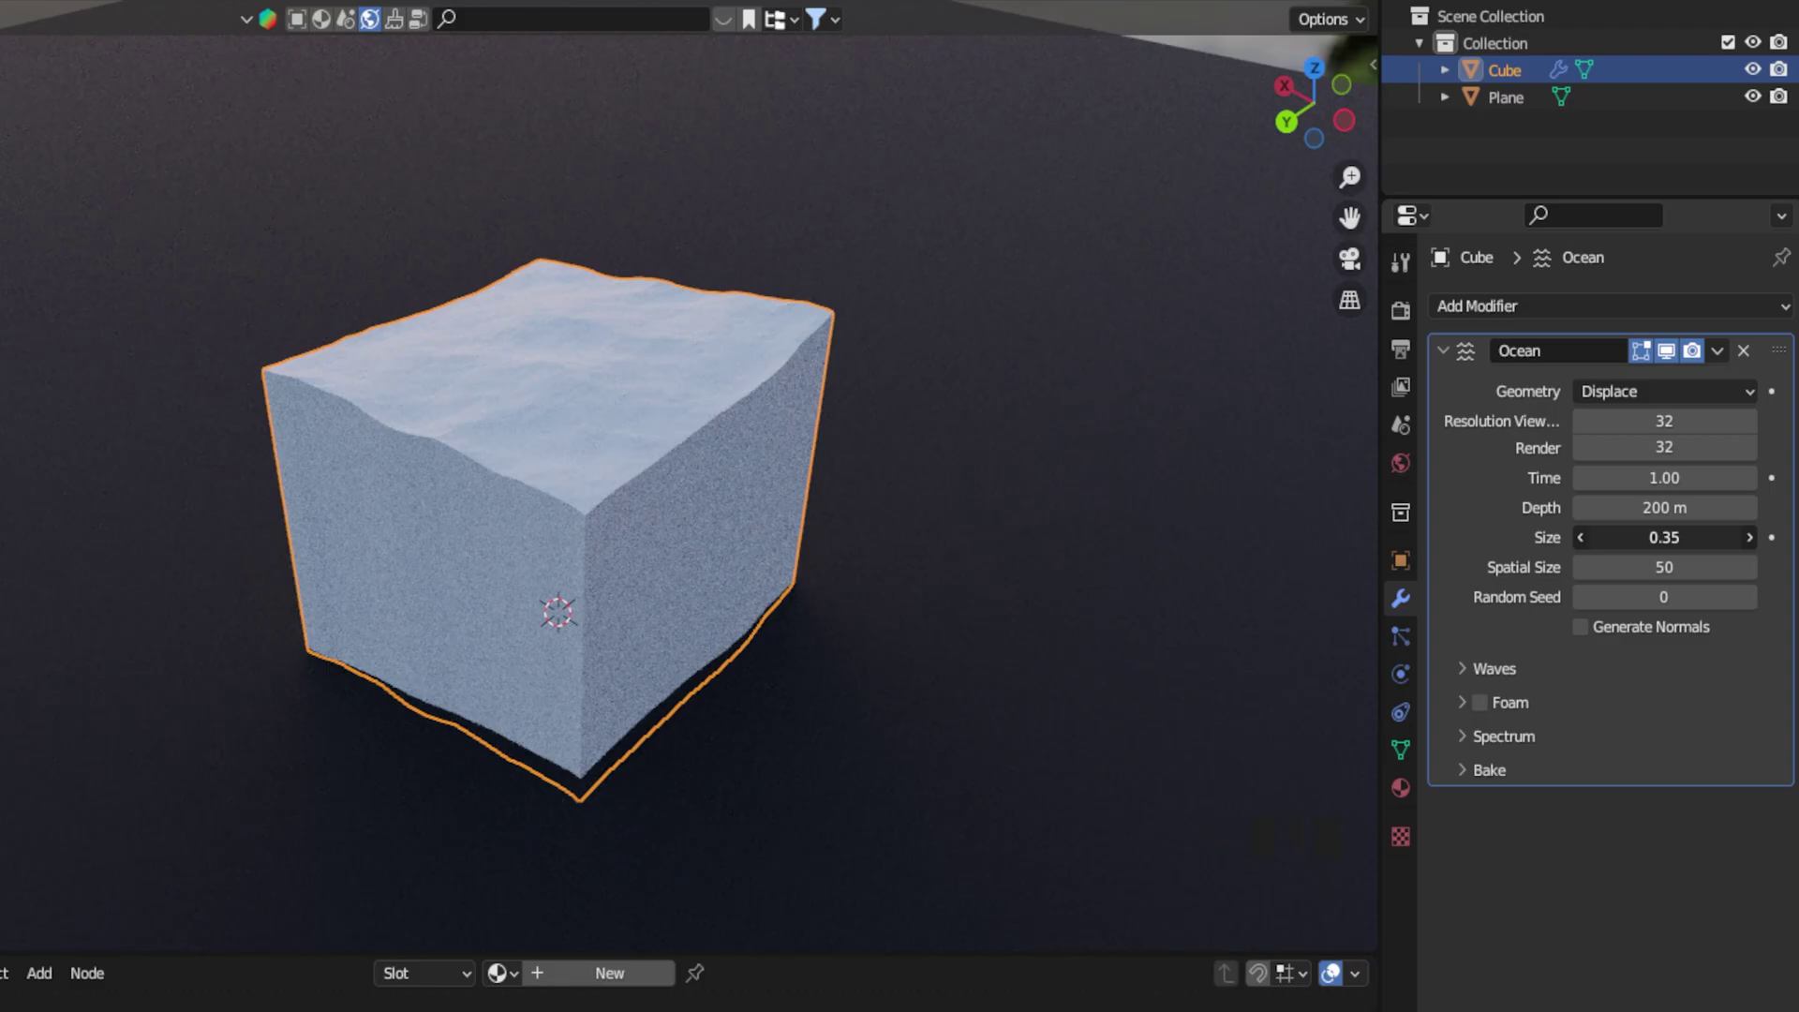
middle_click_drag(562, 206, 319, 214)
scroll(320, 214, "down", 2)
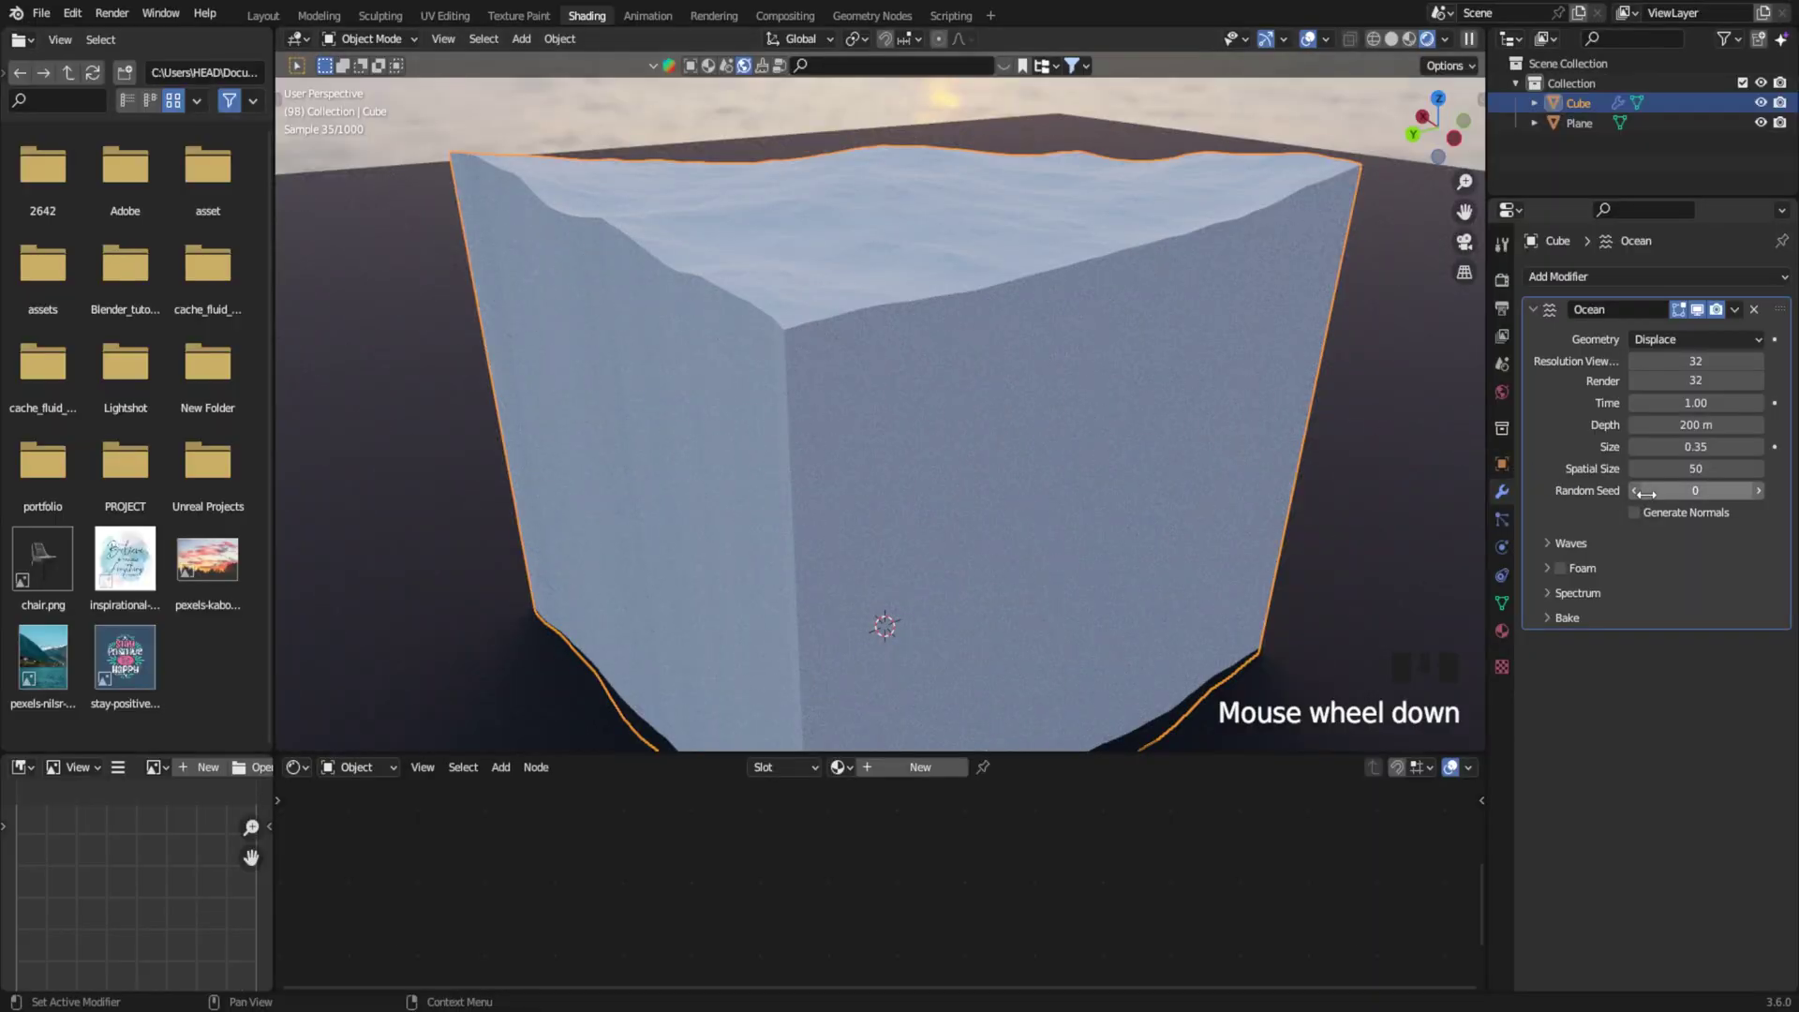
left_click(1555, 547)
left_click_drag(1667, 573, 1615, 572)
left_click_drag(1694, 447, 1691, 447, "shift")
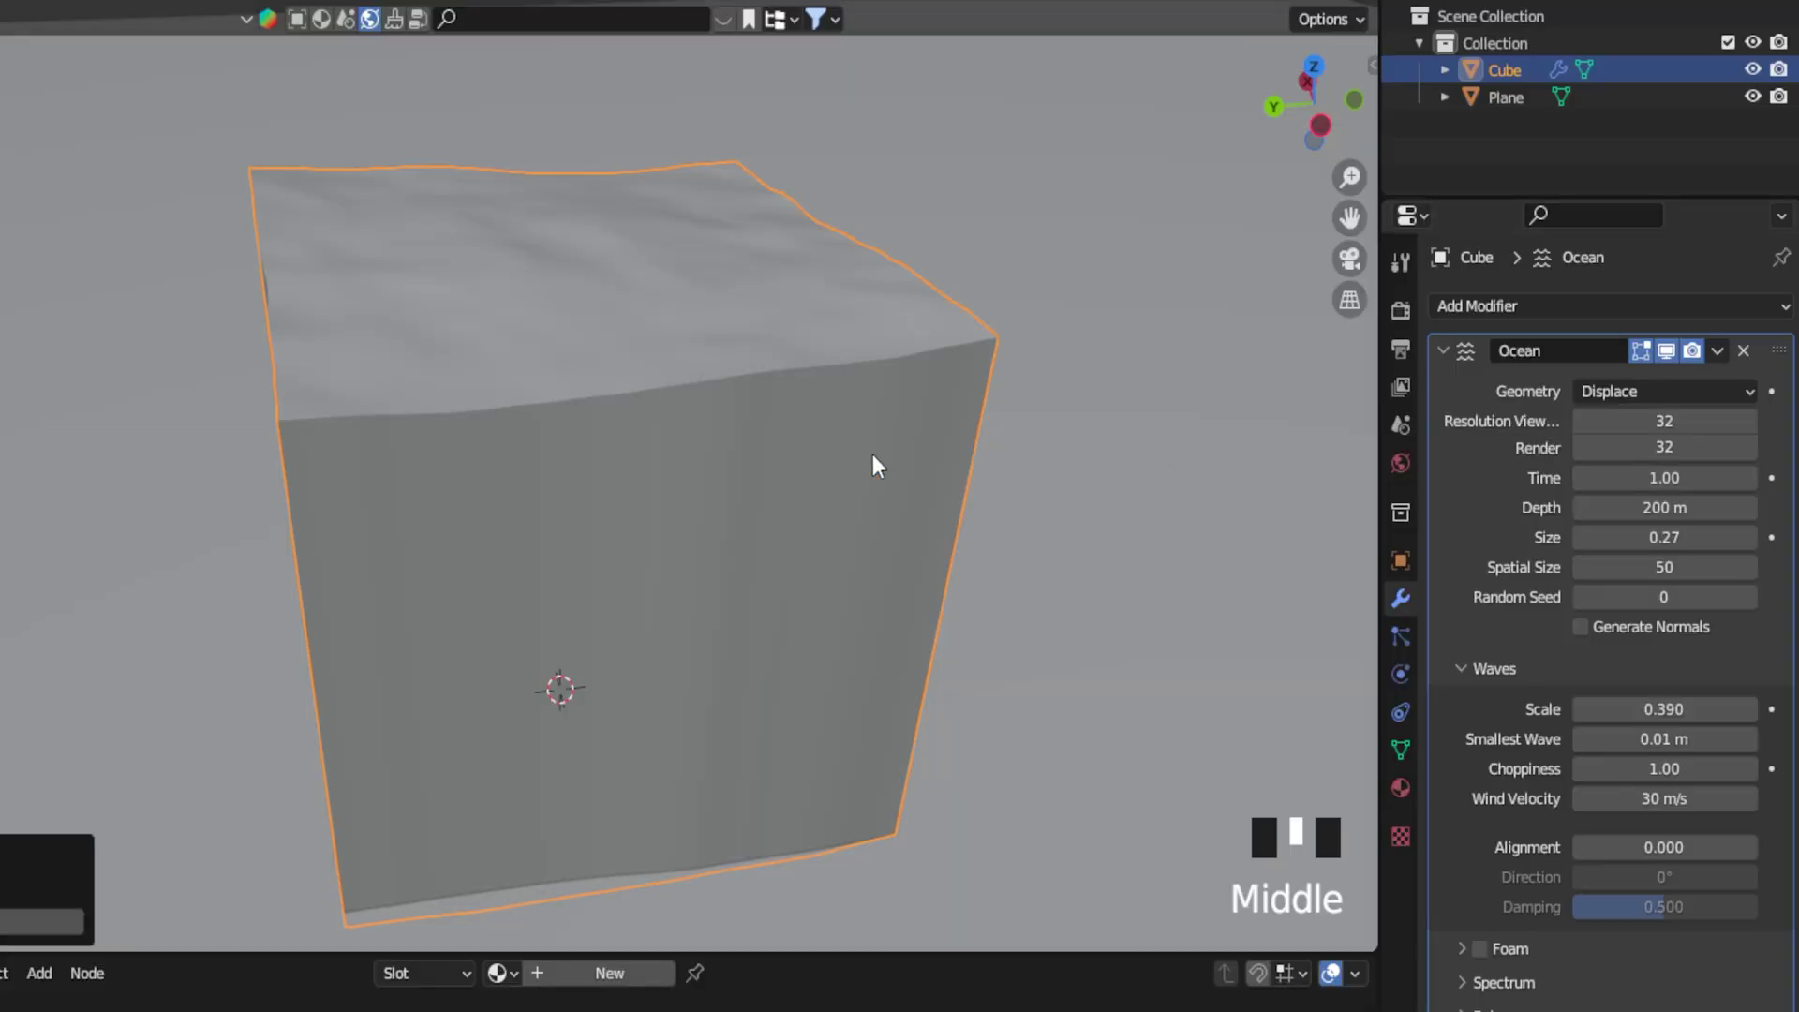
Drive the Ocean modifier's time with the expression #frame/24 and play the animation to check the wave motion.
scroll(876, 466, "down", 3)
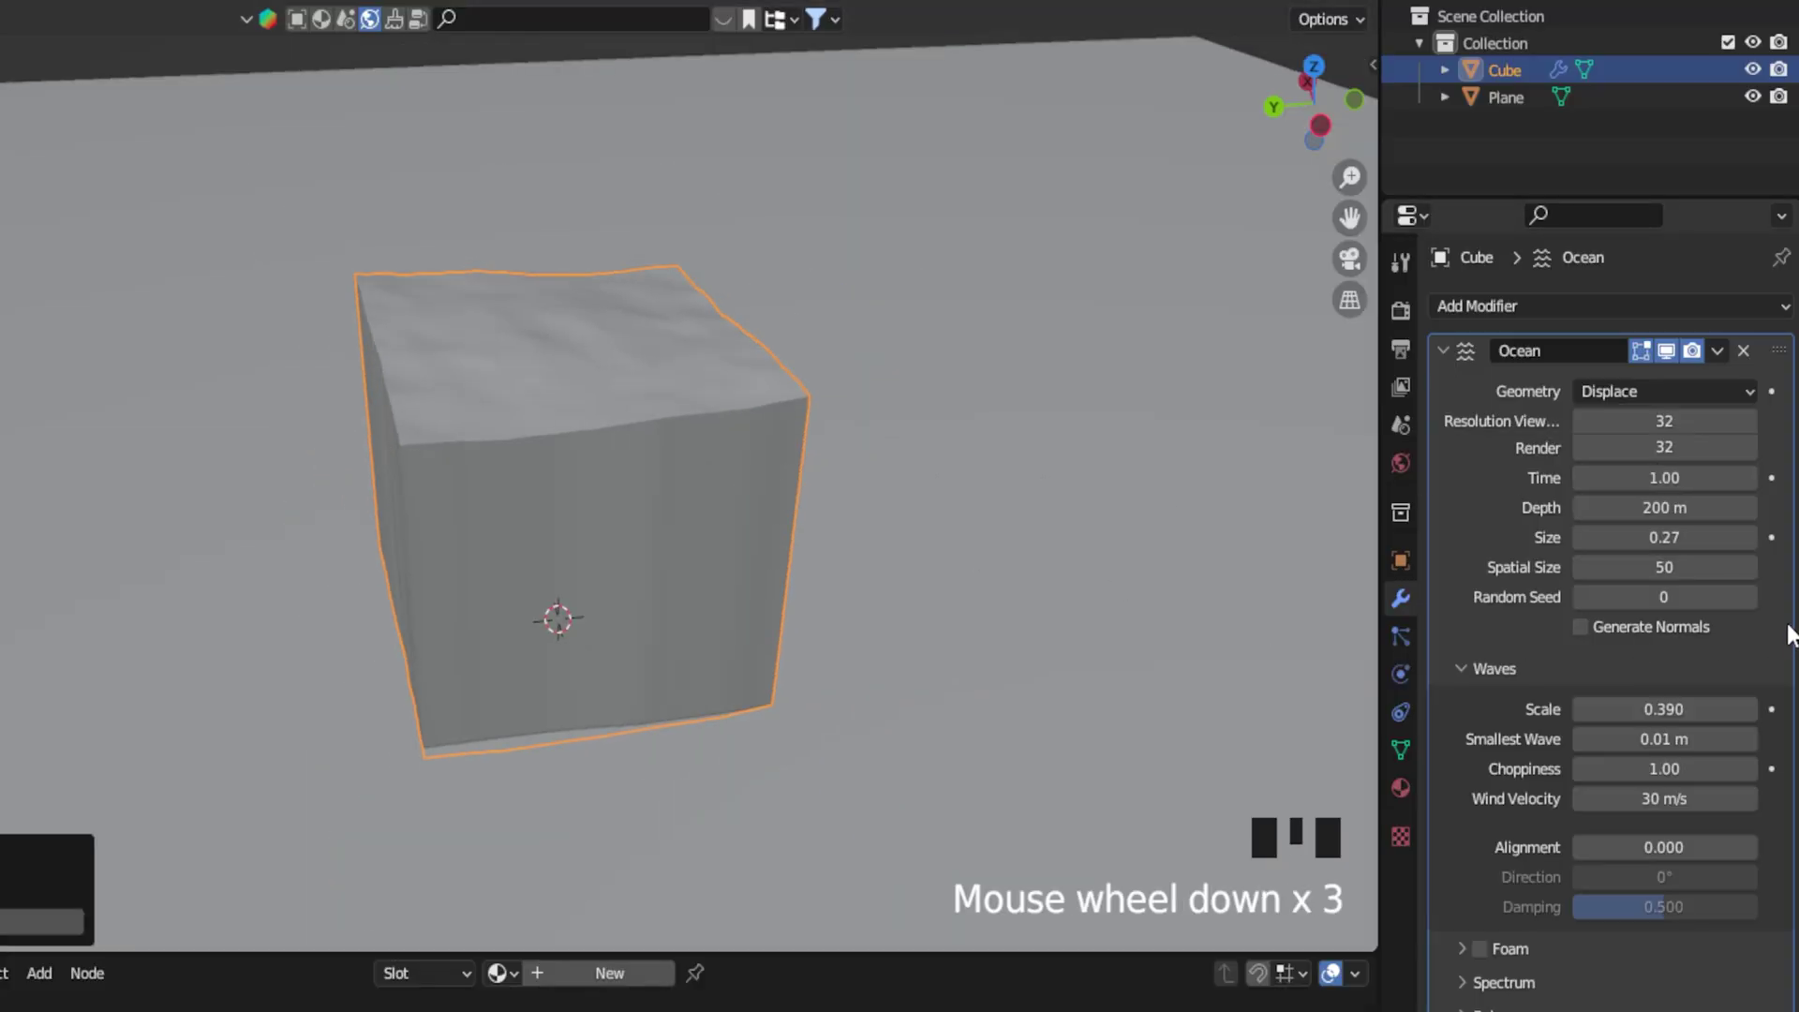
mouse_move(1664, 478)
left_mouse_down()
mouse_move(1710, 478)
mouse_move(1652, 478)
mouse_move(1694, 478)
left_mouse_up()
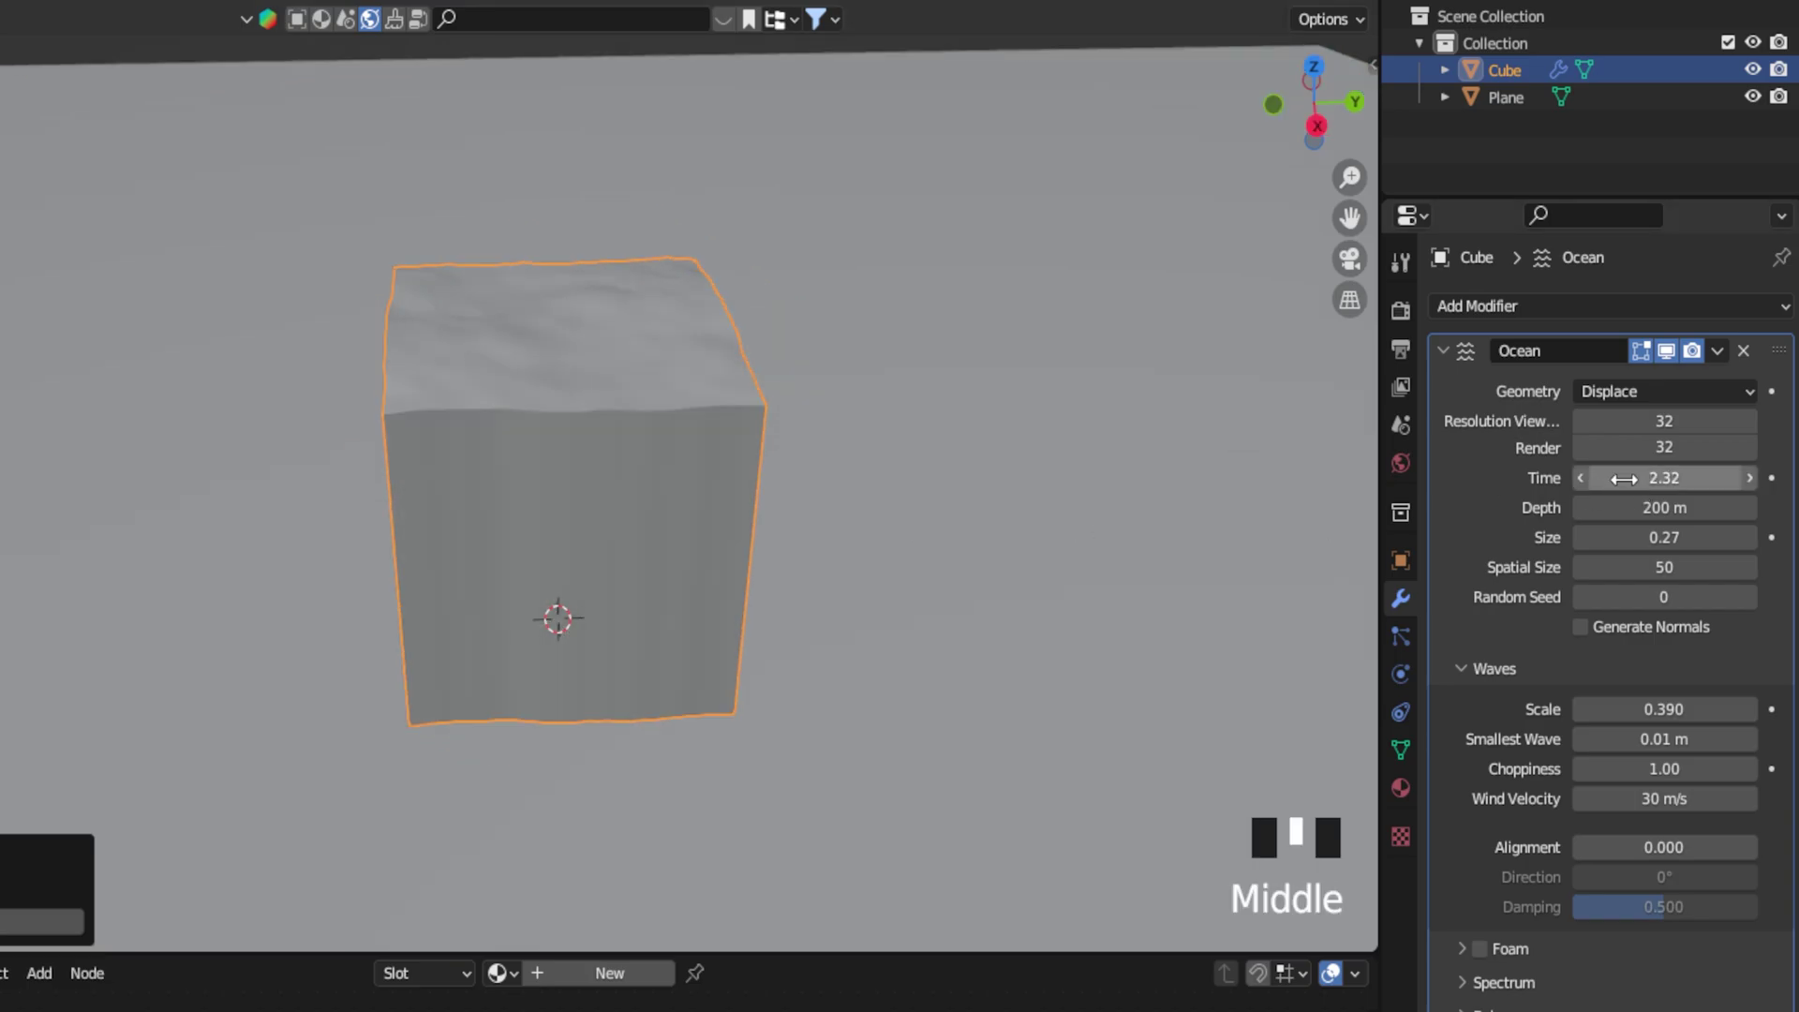
key("ctrl+z")
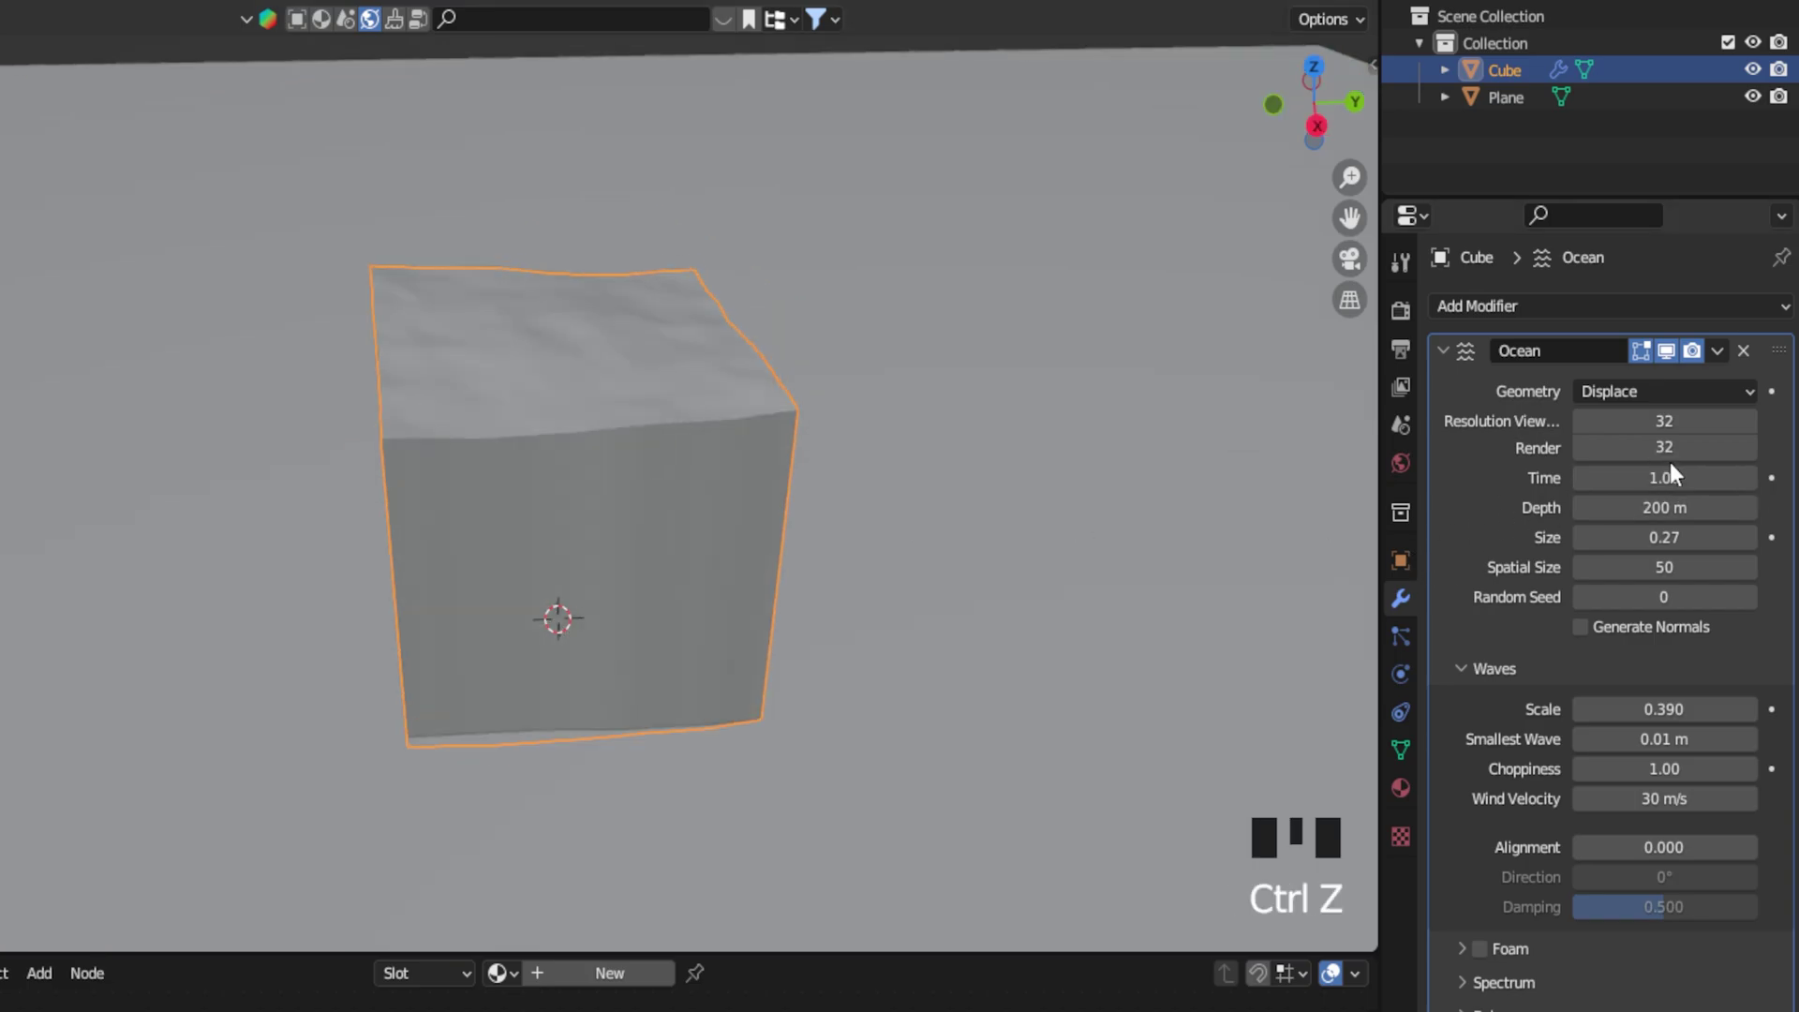
double_click(1675, 478)
type("#fra")
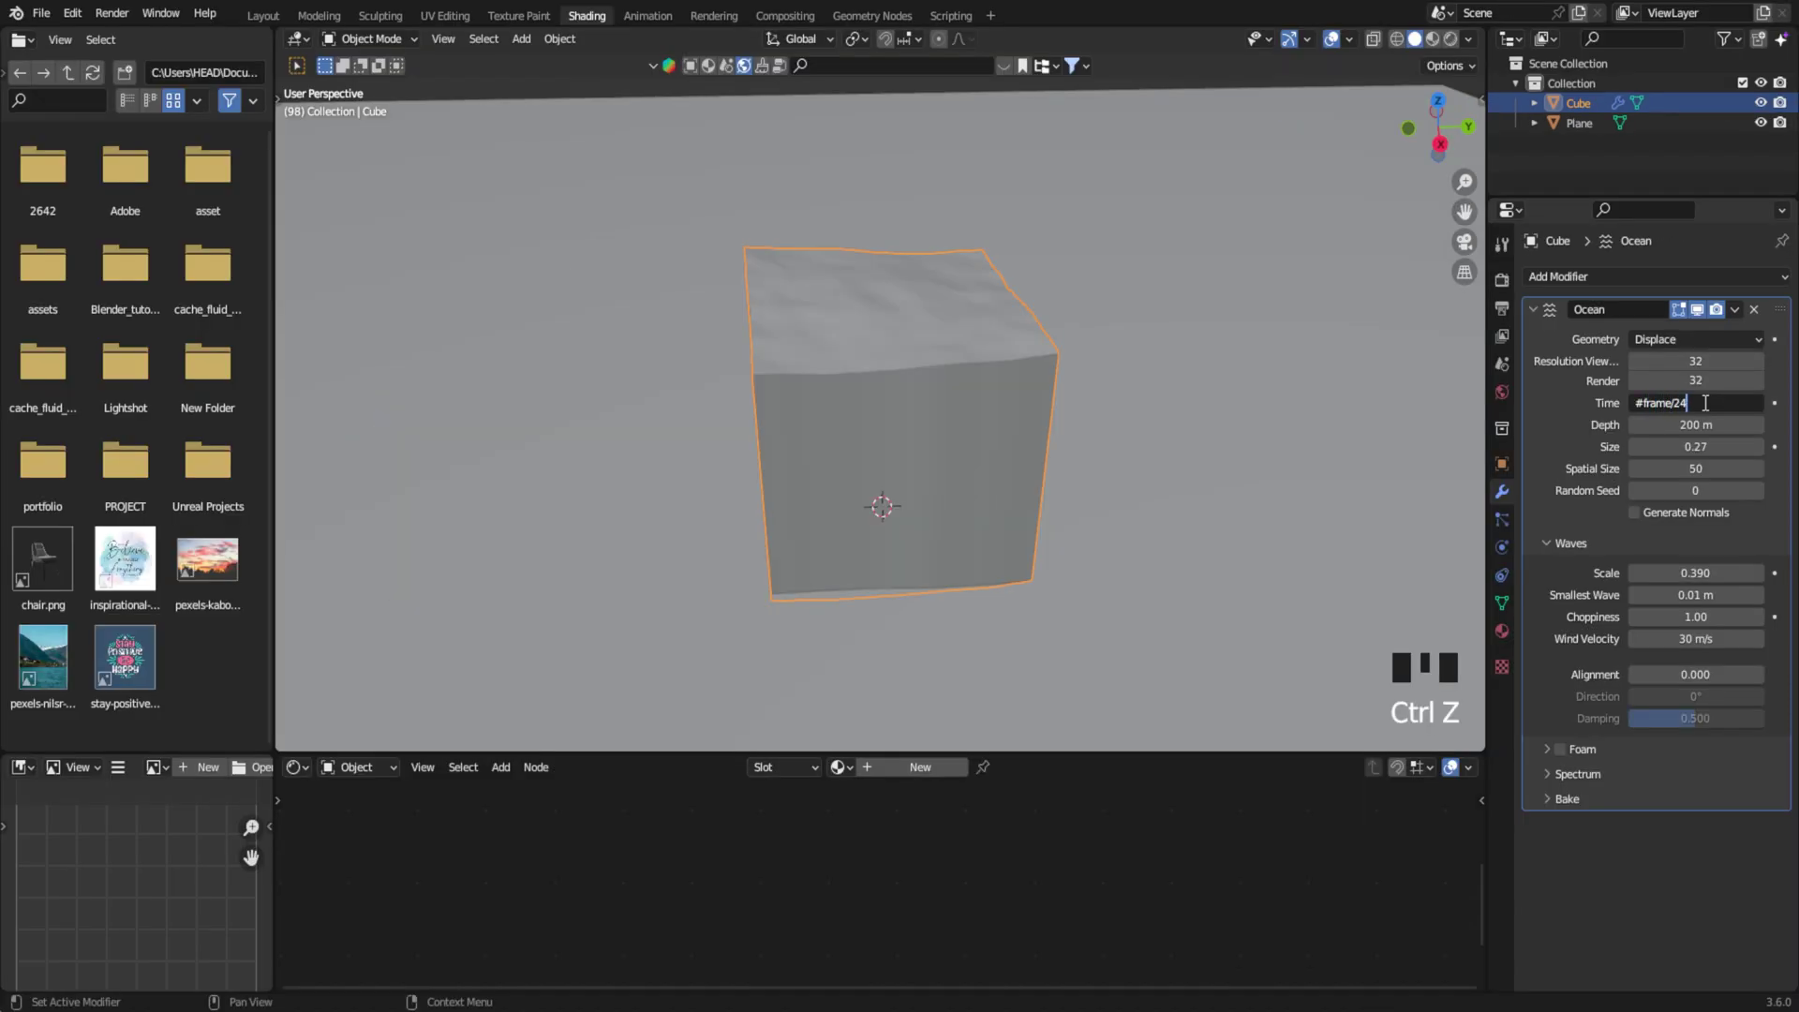
type("me/24")
key("Return")
key("space")
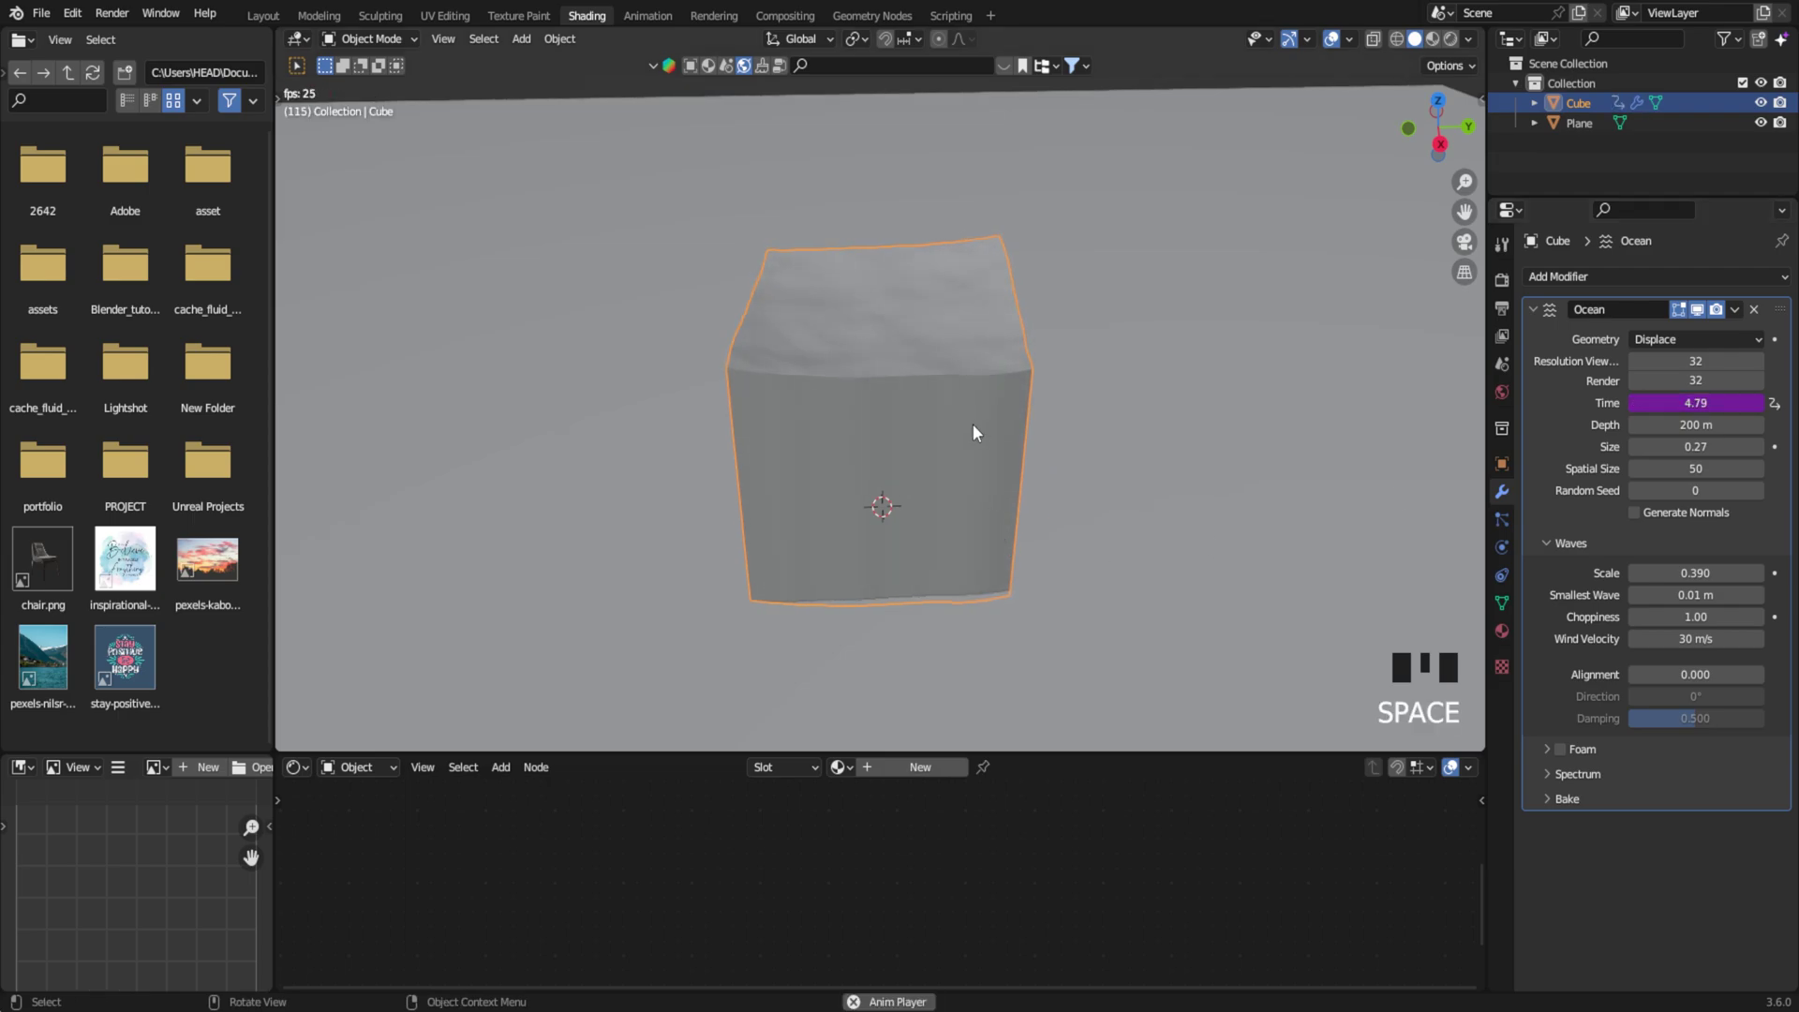
middle_click_drag(841, 362, 1160, 328)
key("space")
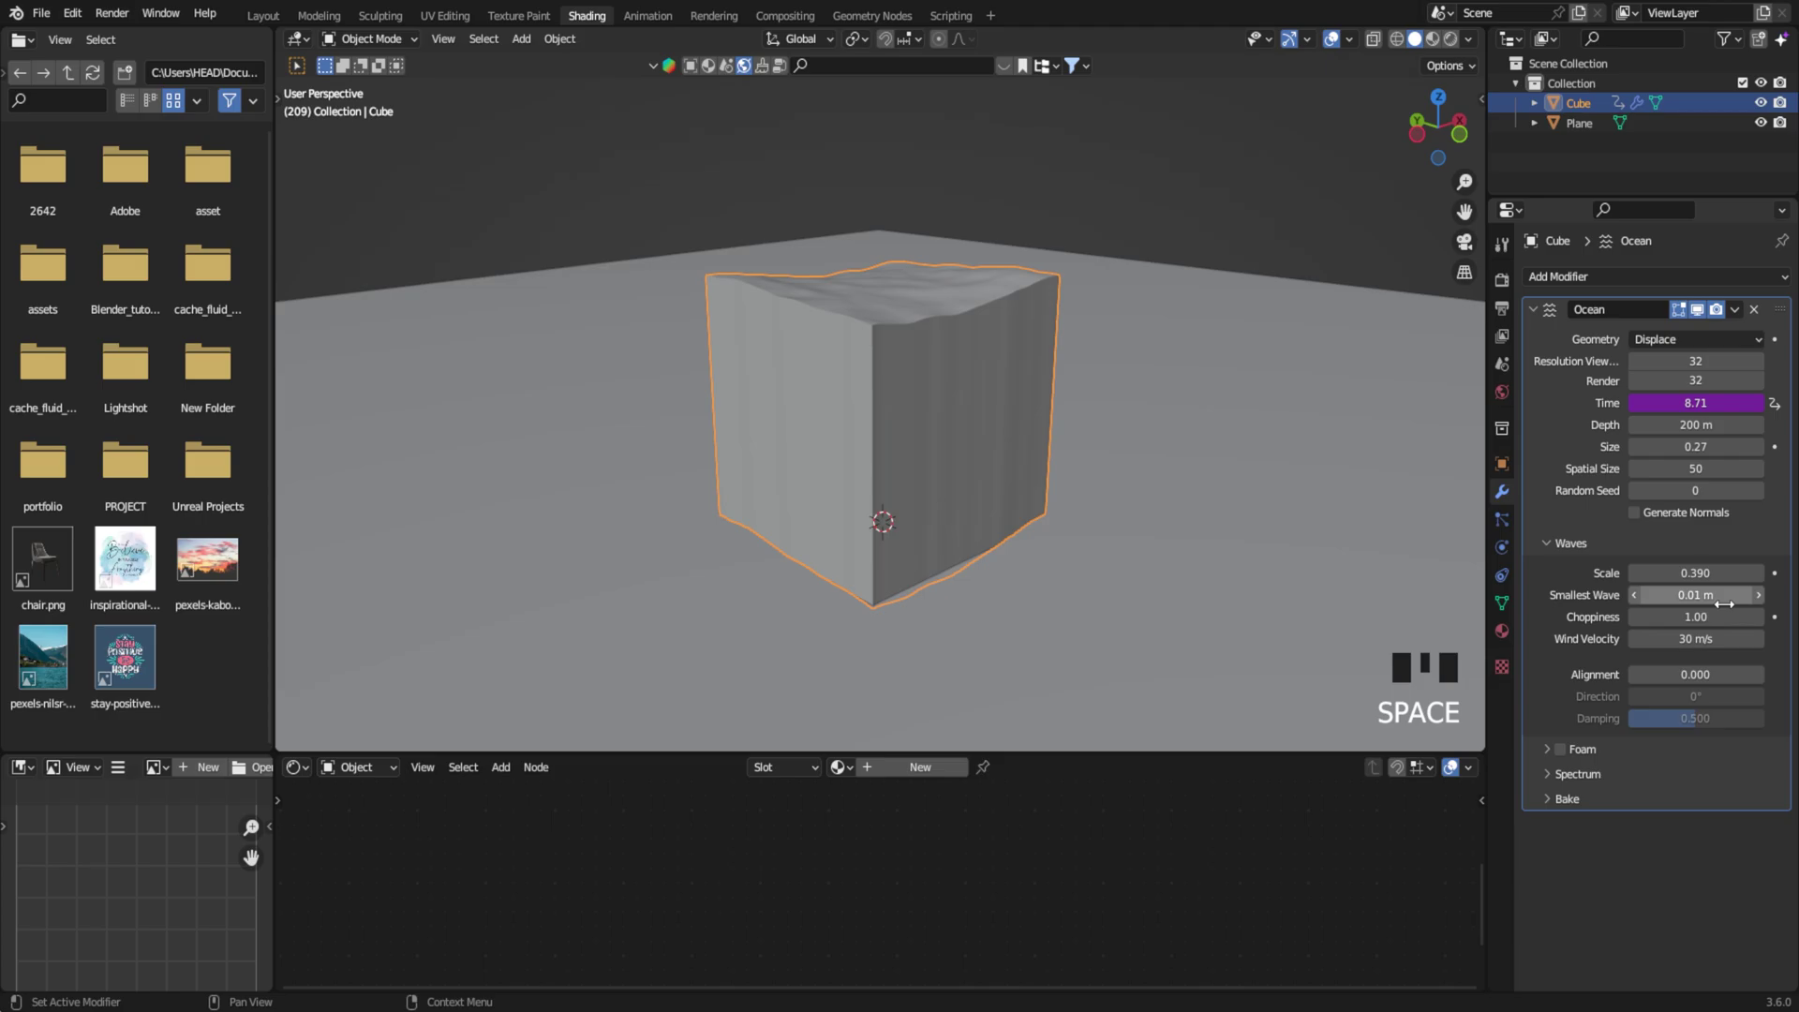
Set the Ocean modifier's size to 0.10 and its wave scale to 0.110, and play the animation.
left_click(1720, 444)
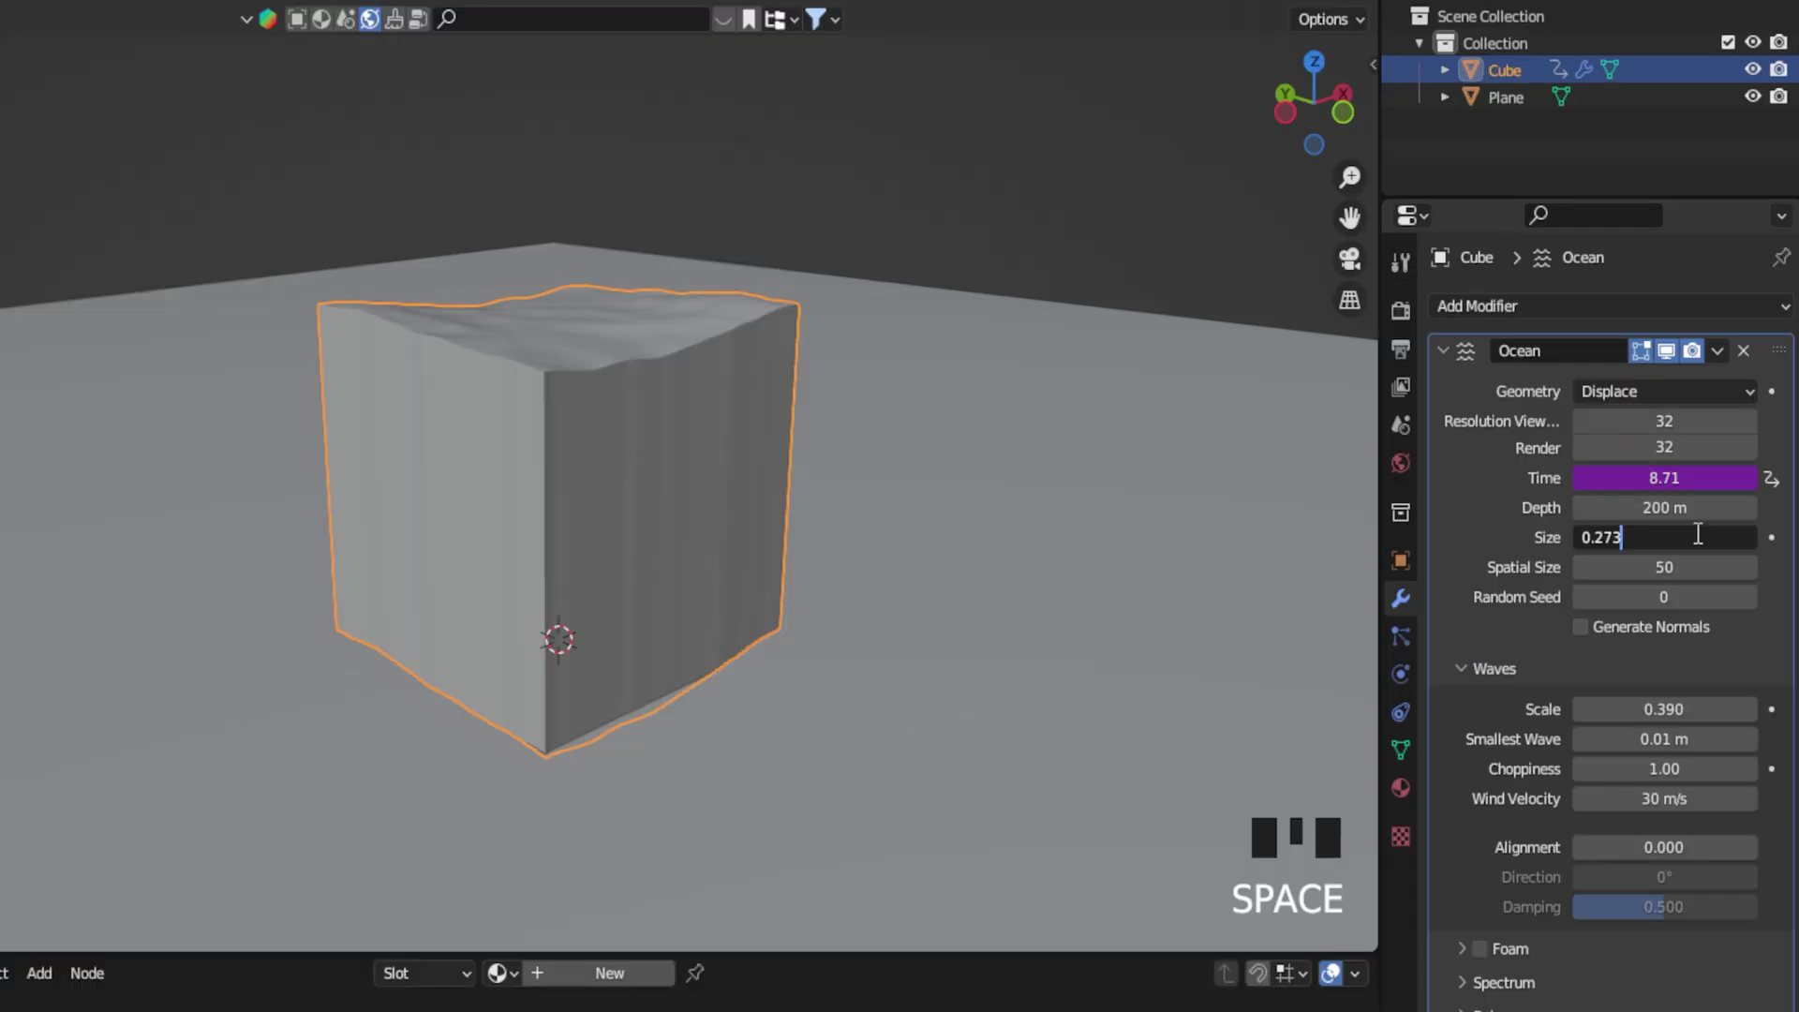
key("Return")
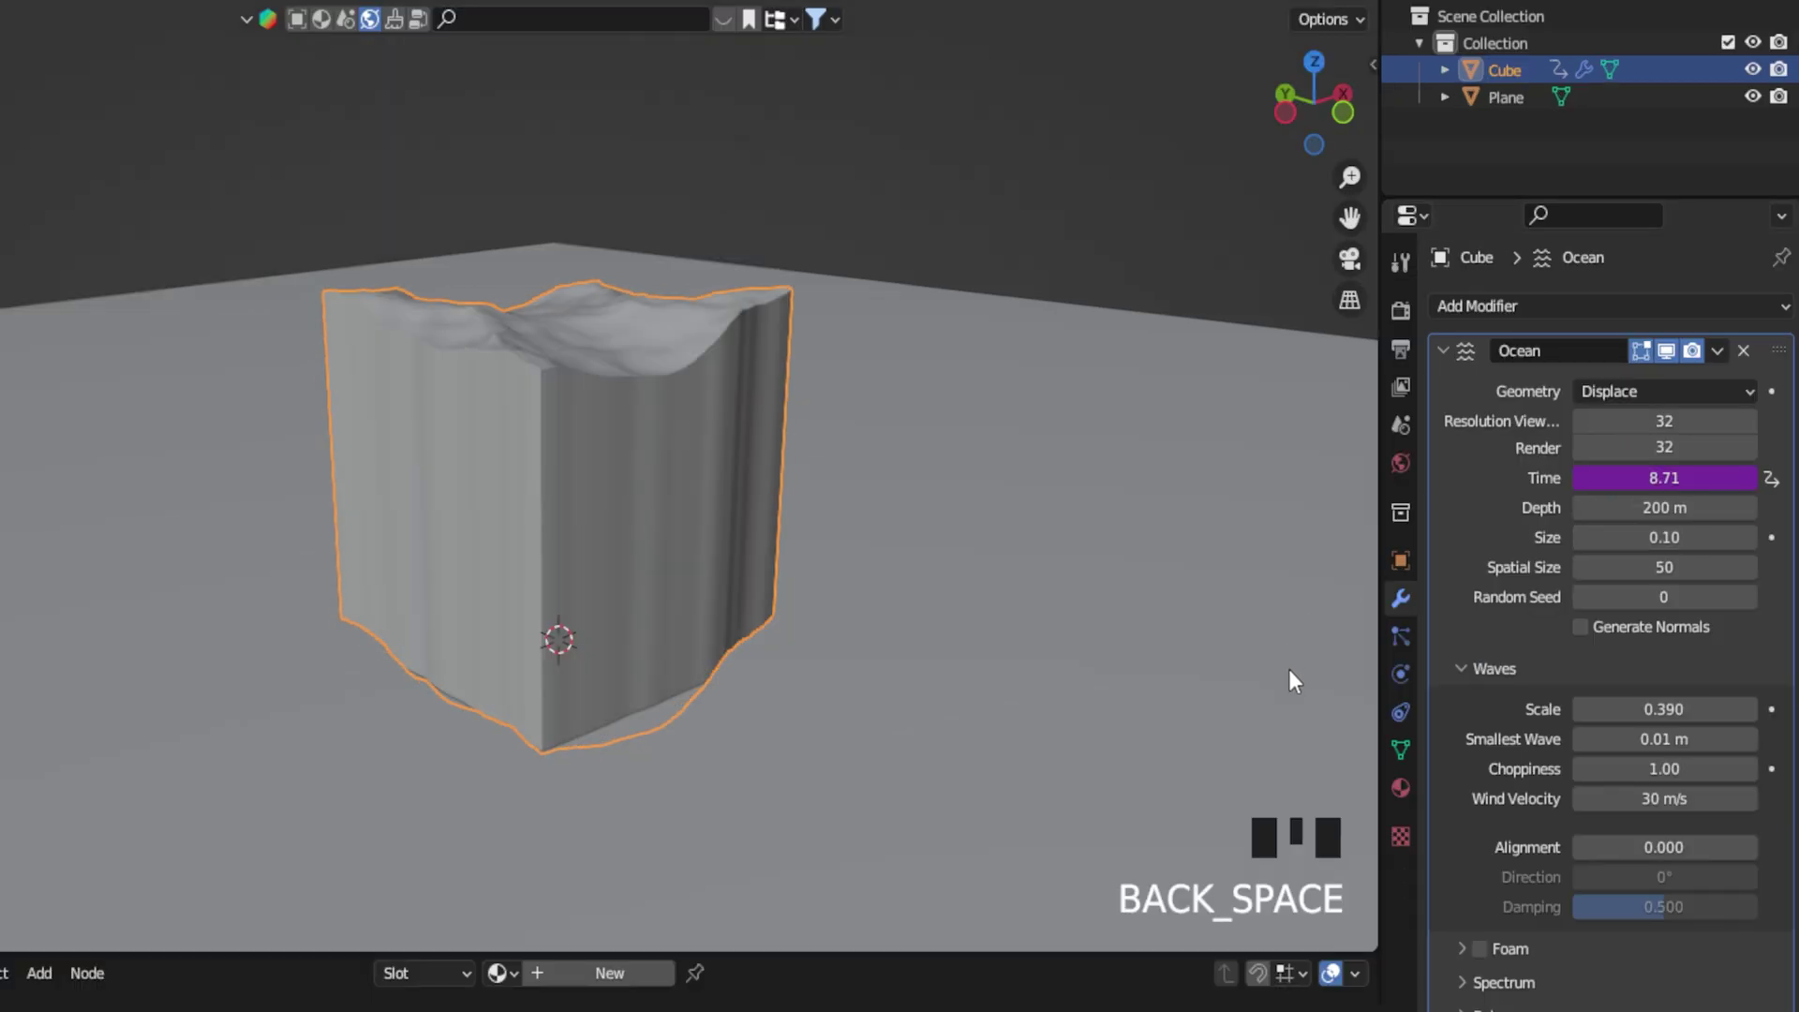
left_click_drag(1663, 710, 1637, 709, "shift")
middle_click_drag(693, 412, 798, 433)
key("space")
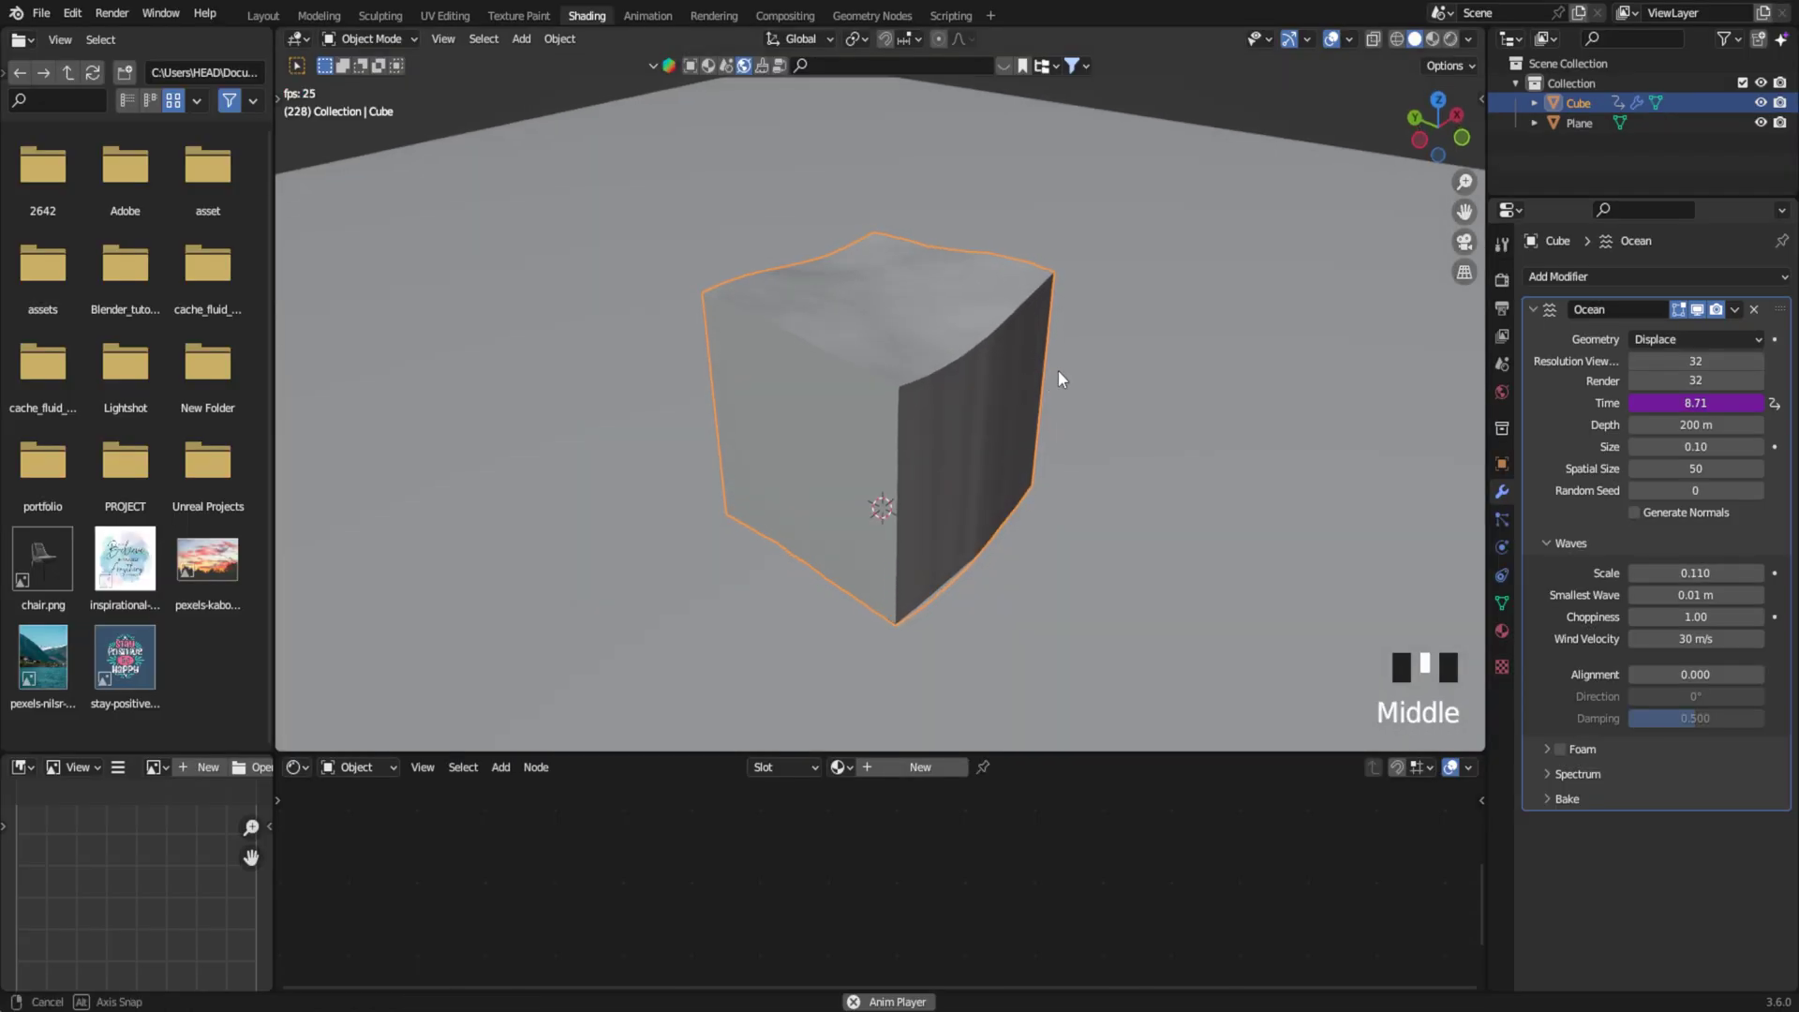
middle_click_drag(1058, 378, 1188, 390)
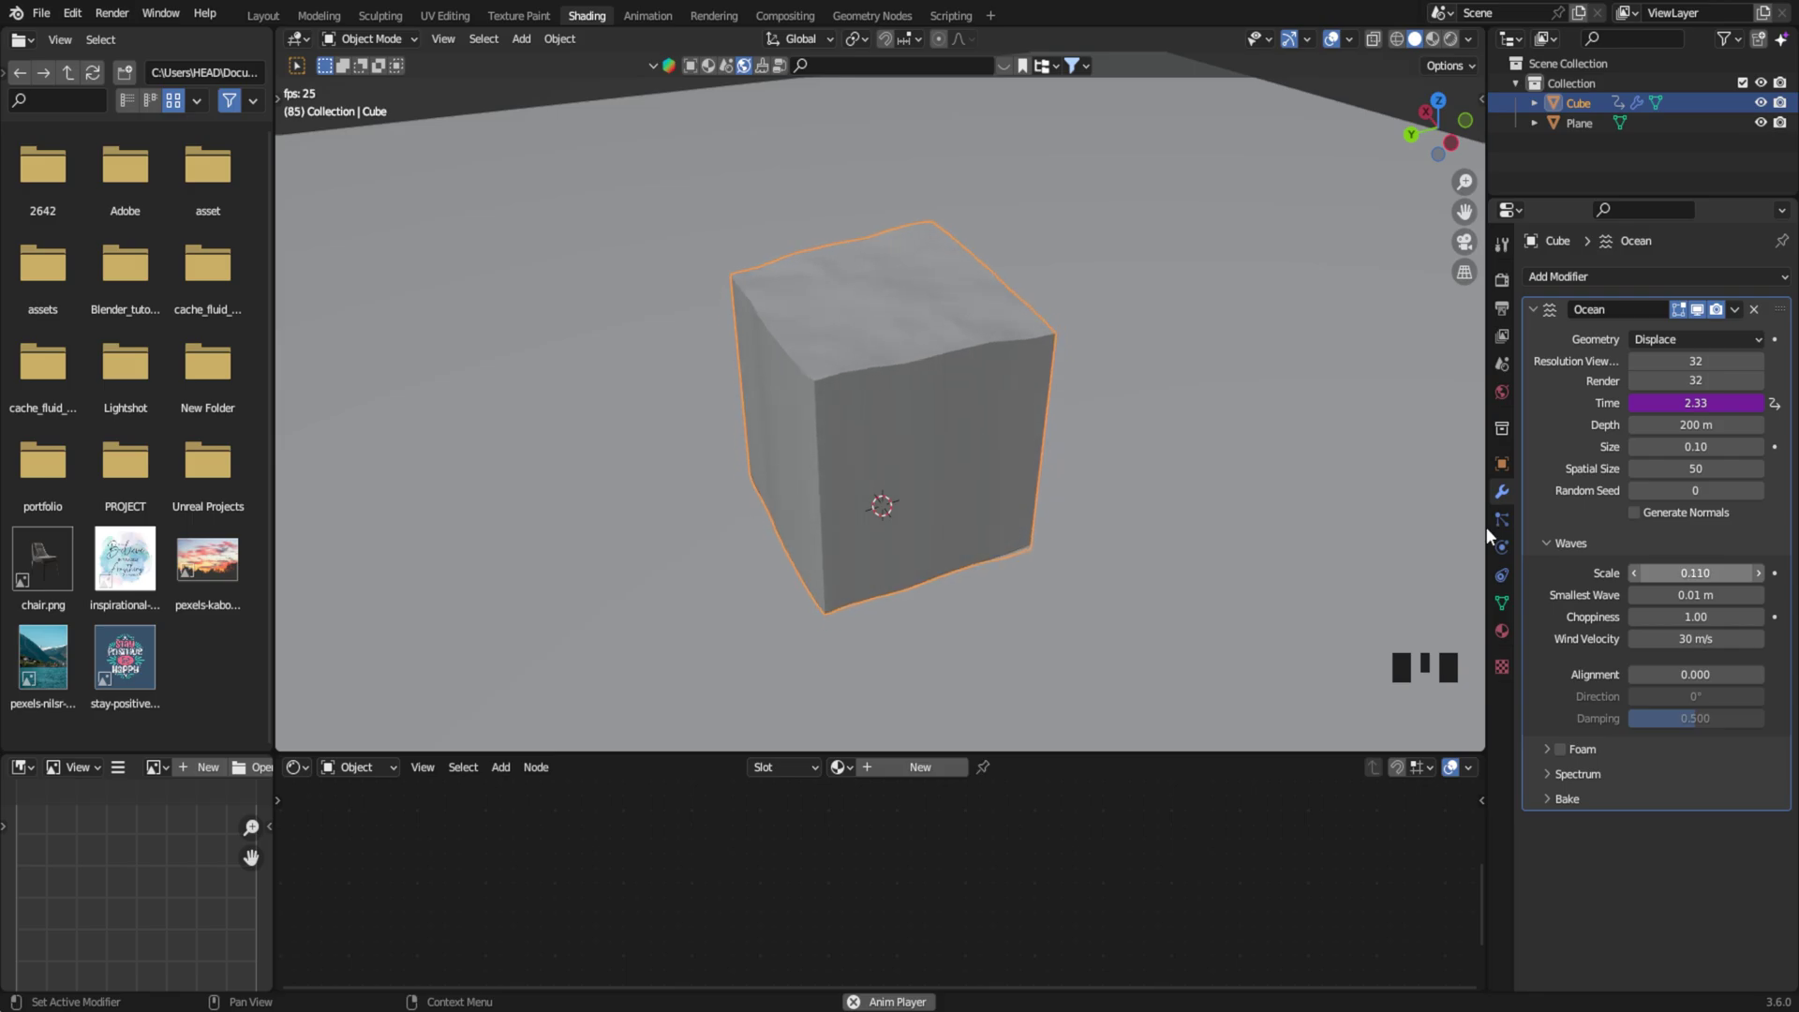
Create a new material for the cube with transmission 1.000 and roughness 0.000, previewed in rendered shading.
left_click(920, 766)
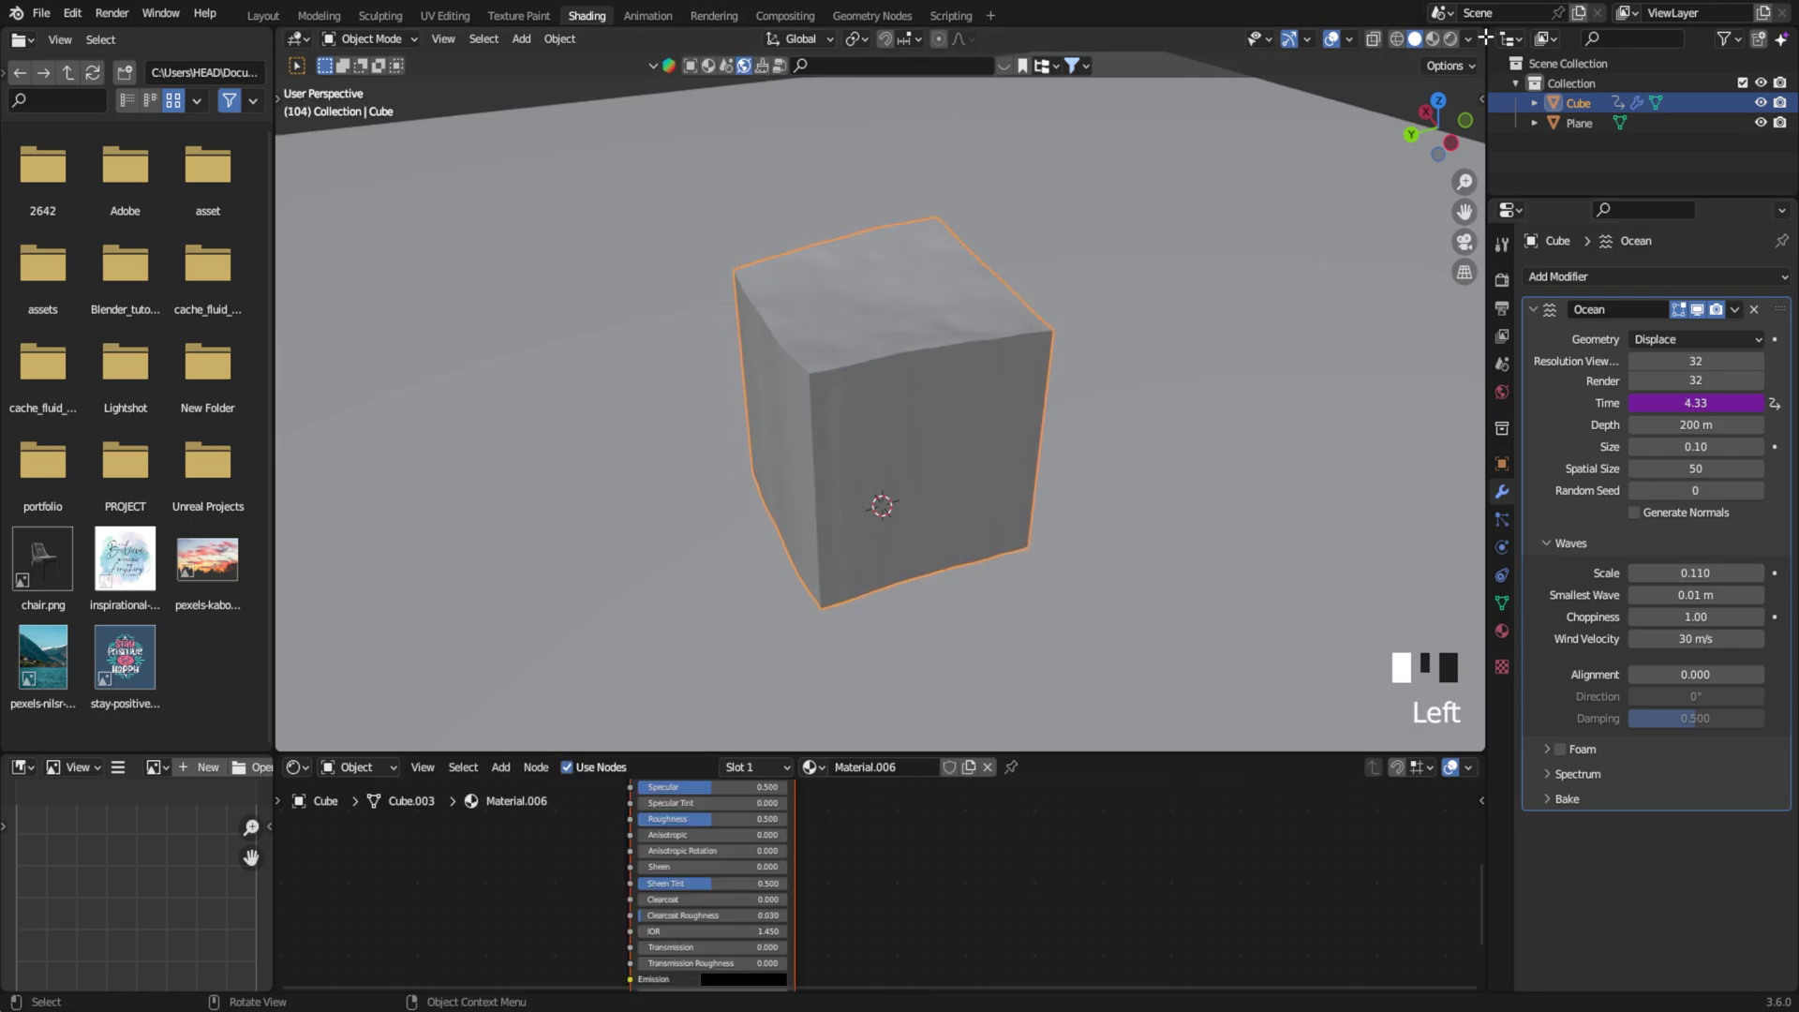
left_click(1450, 42)
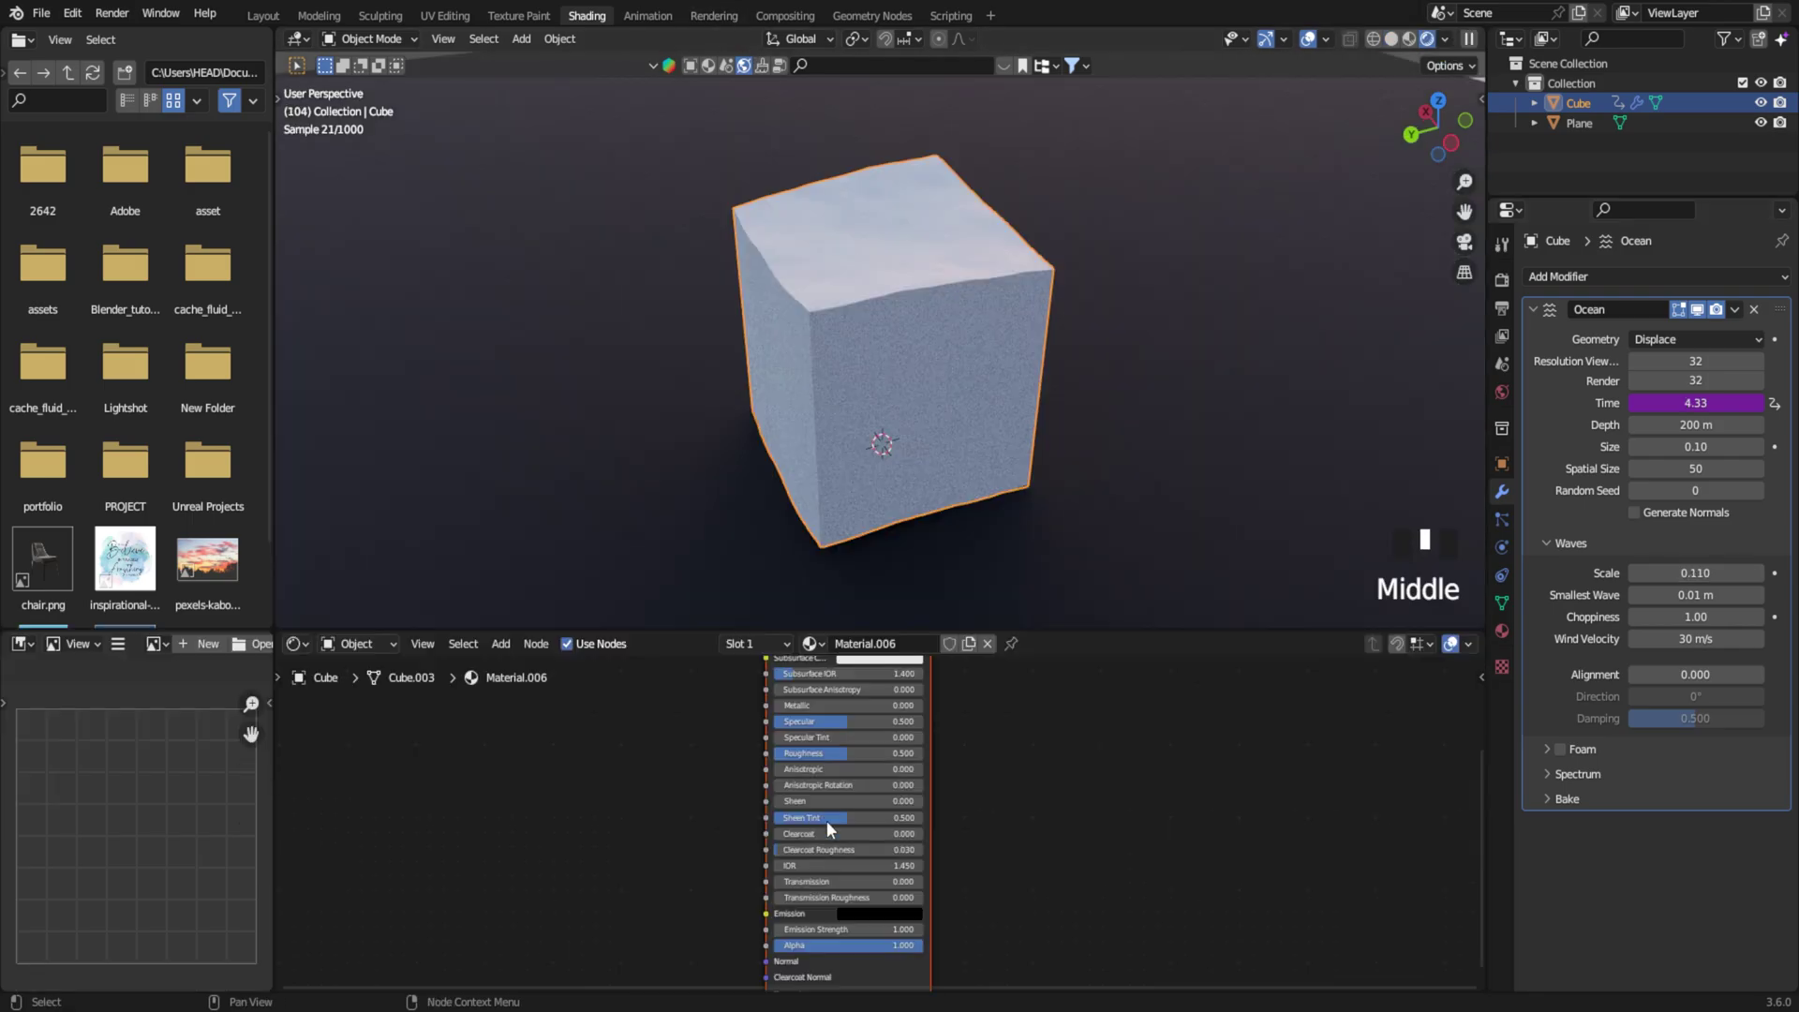
scroll(827, 821, "up", 2)
left_click_drag(823, 890, 930, 890)
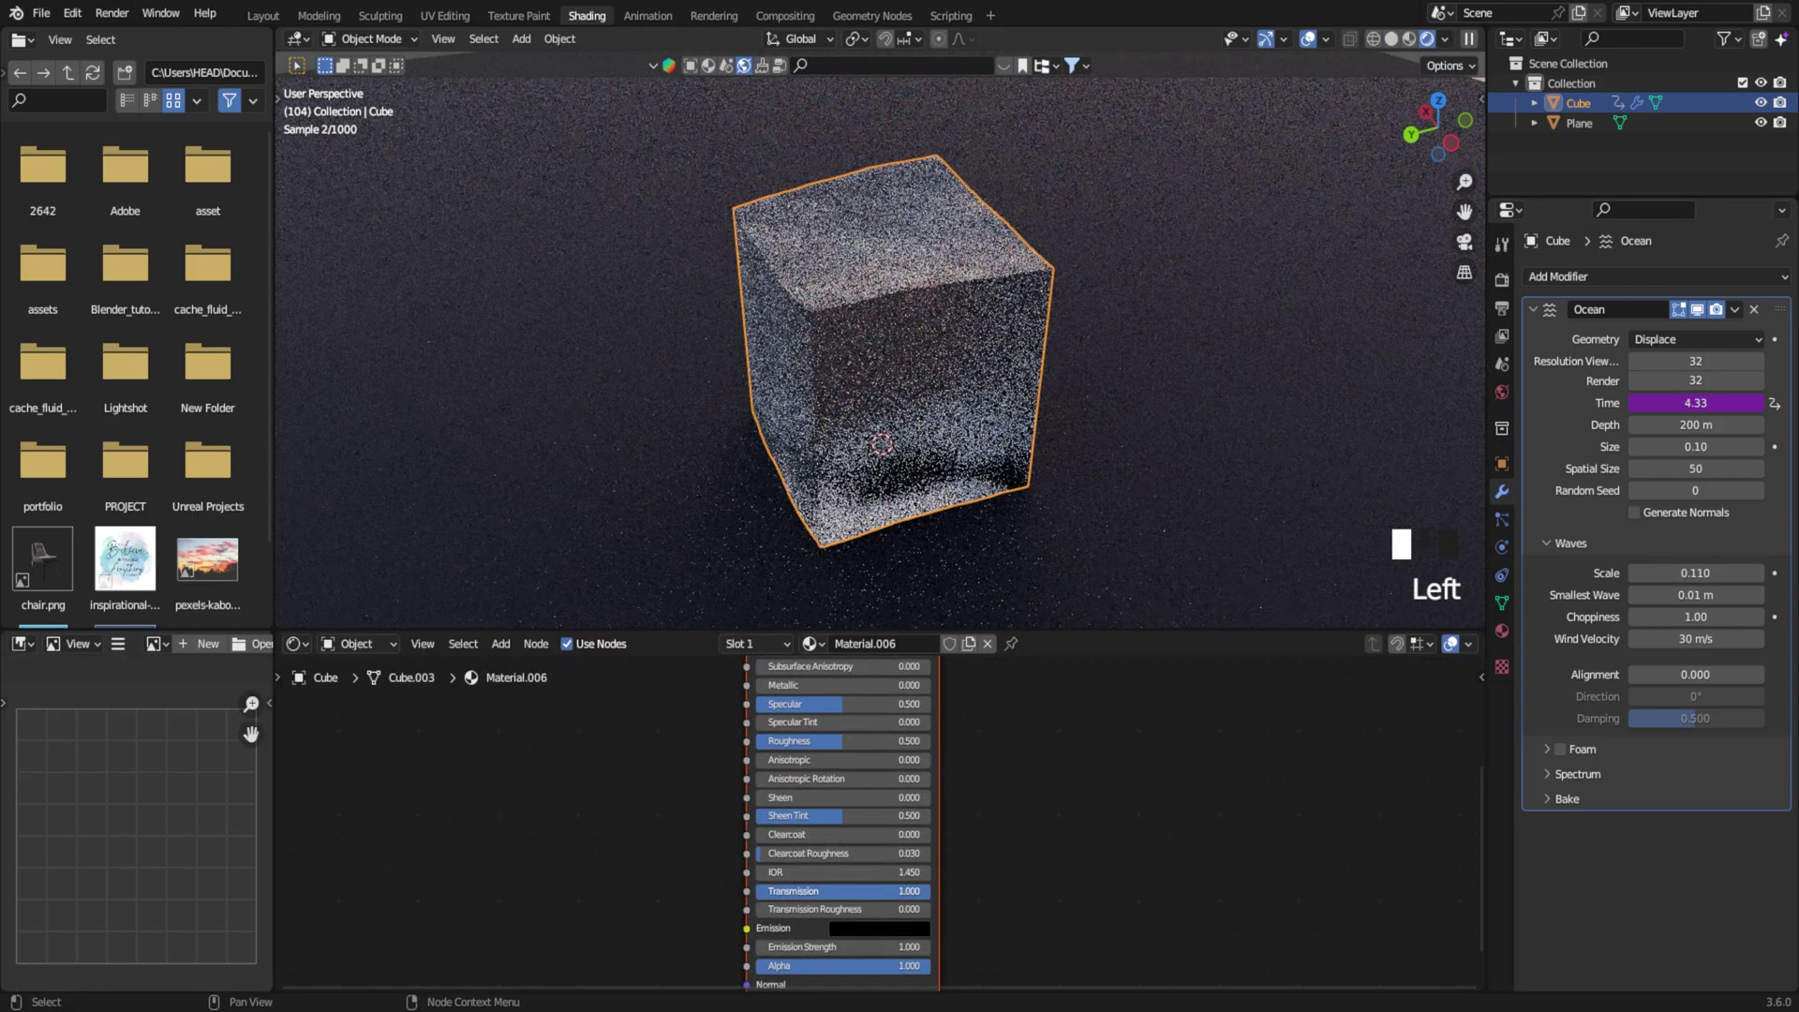
middle_click_drag(913, 772, 879, 783)
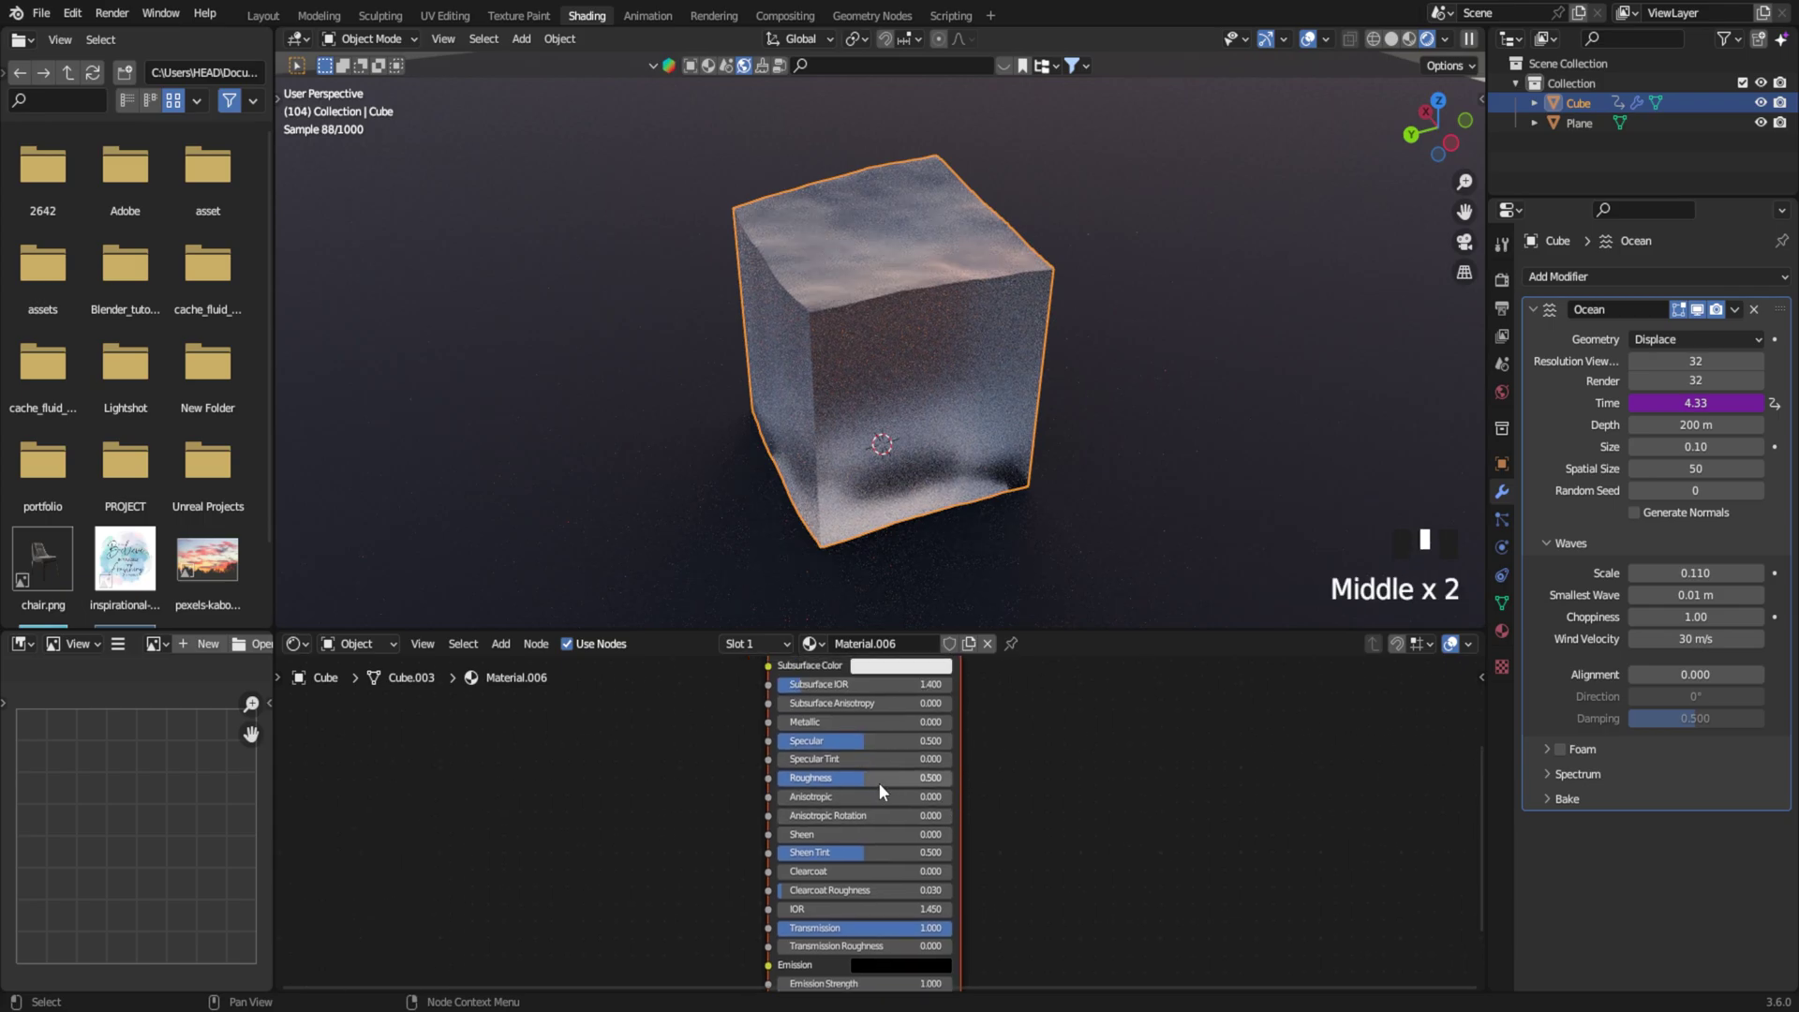
left_click_drag(879, 783, 777, 784)
middle_click_drag(1148, 403, 1188, 340)
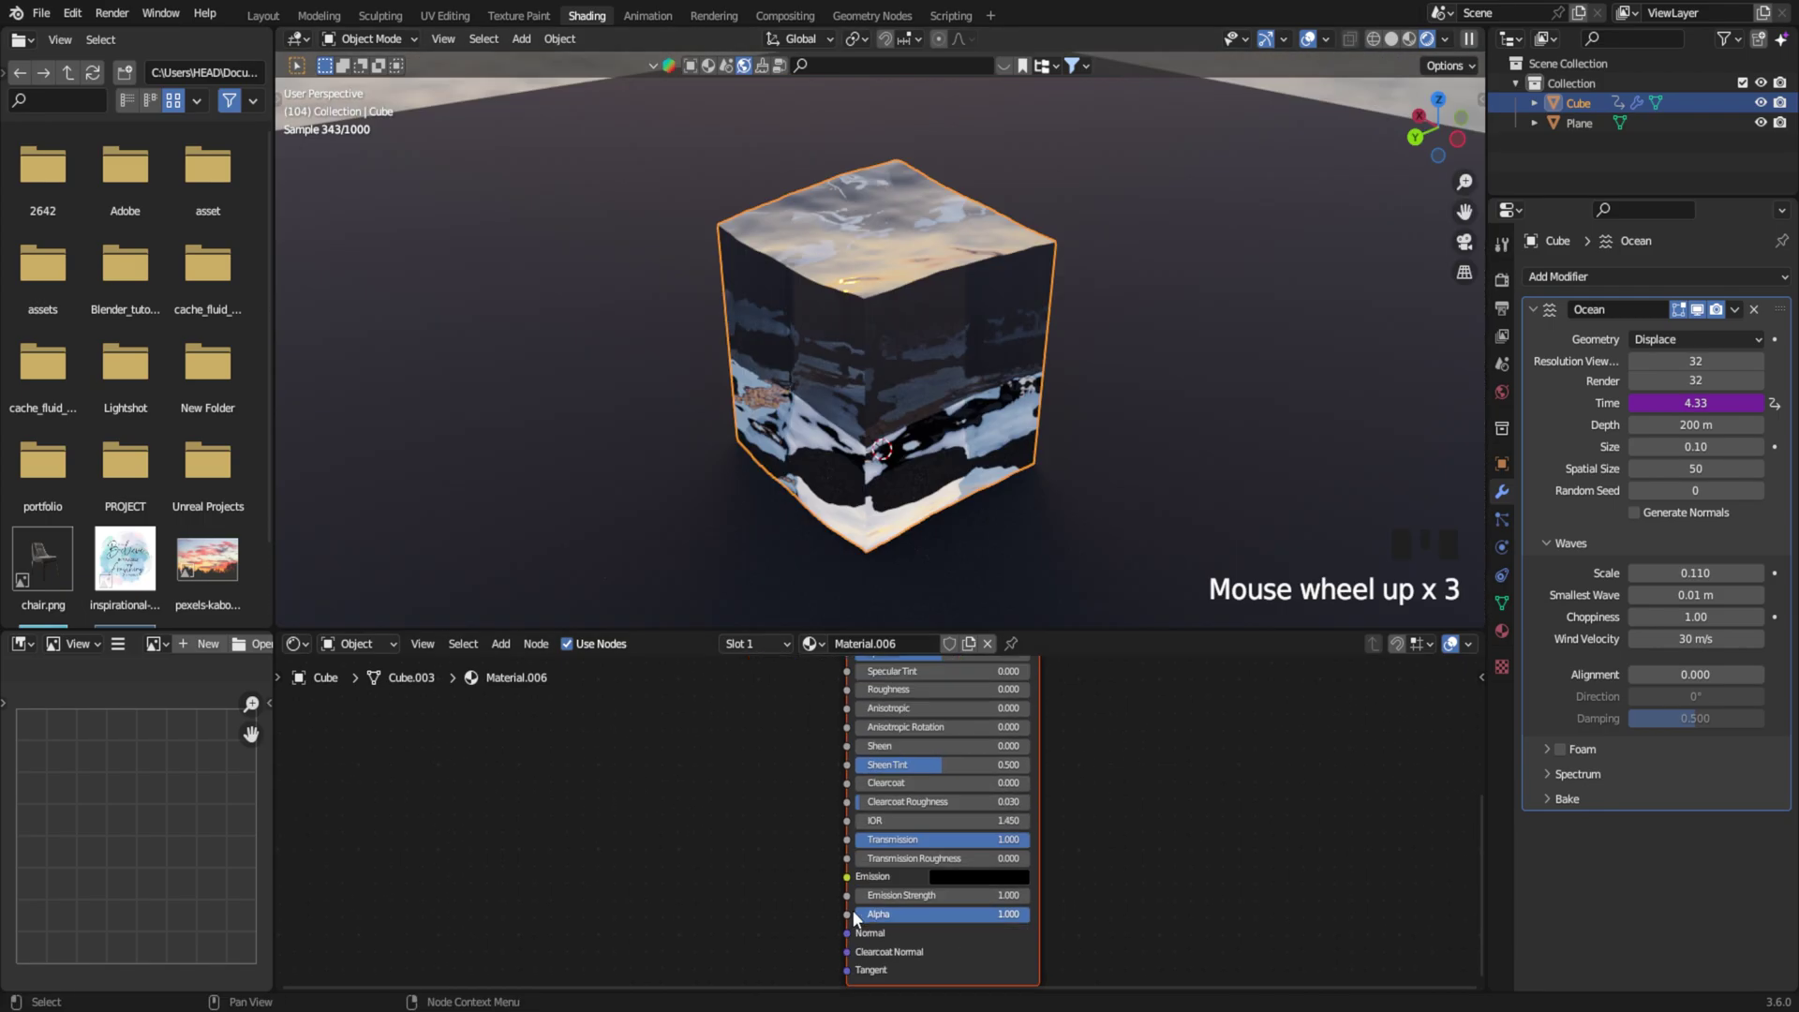
Add a Light Path node and connect its Is Camera Ray output to the Alpha input of the cube's Principled BSDF.
left_click_drag(847, 912, 699, 851)
type("light path")
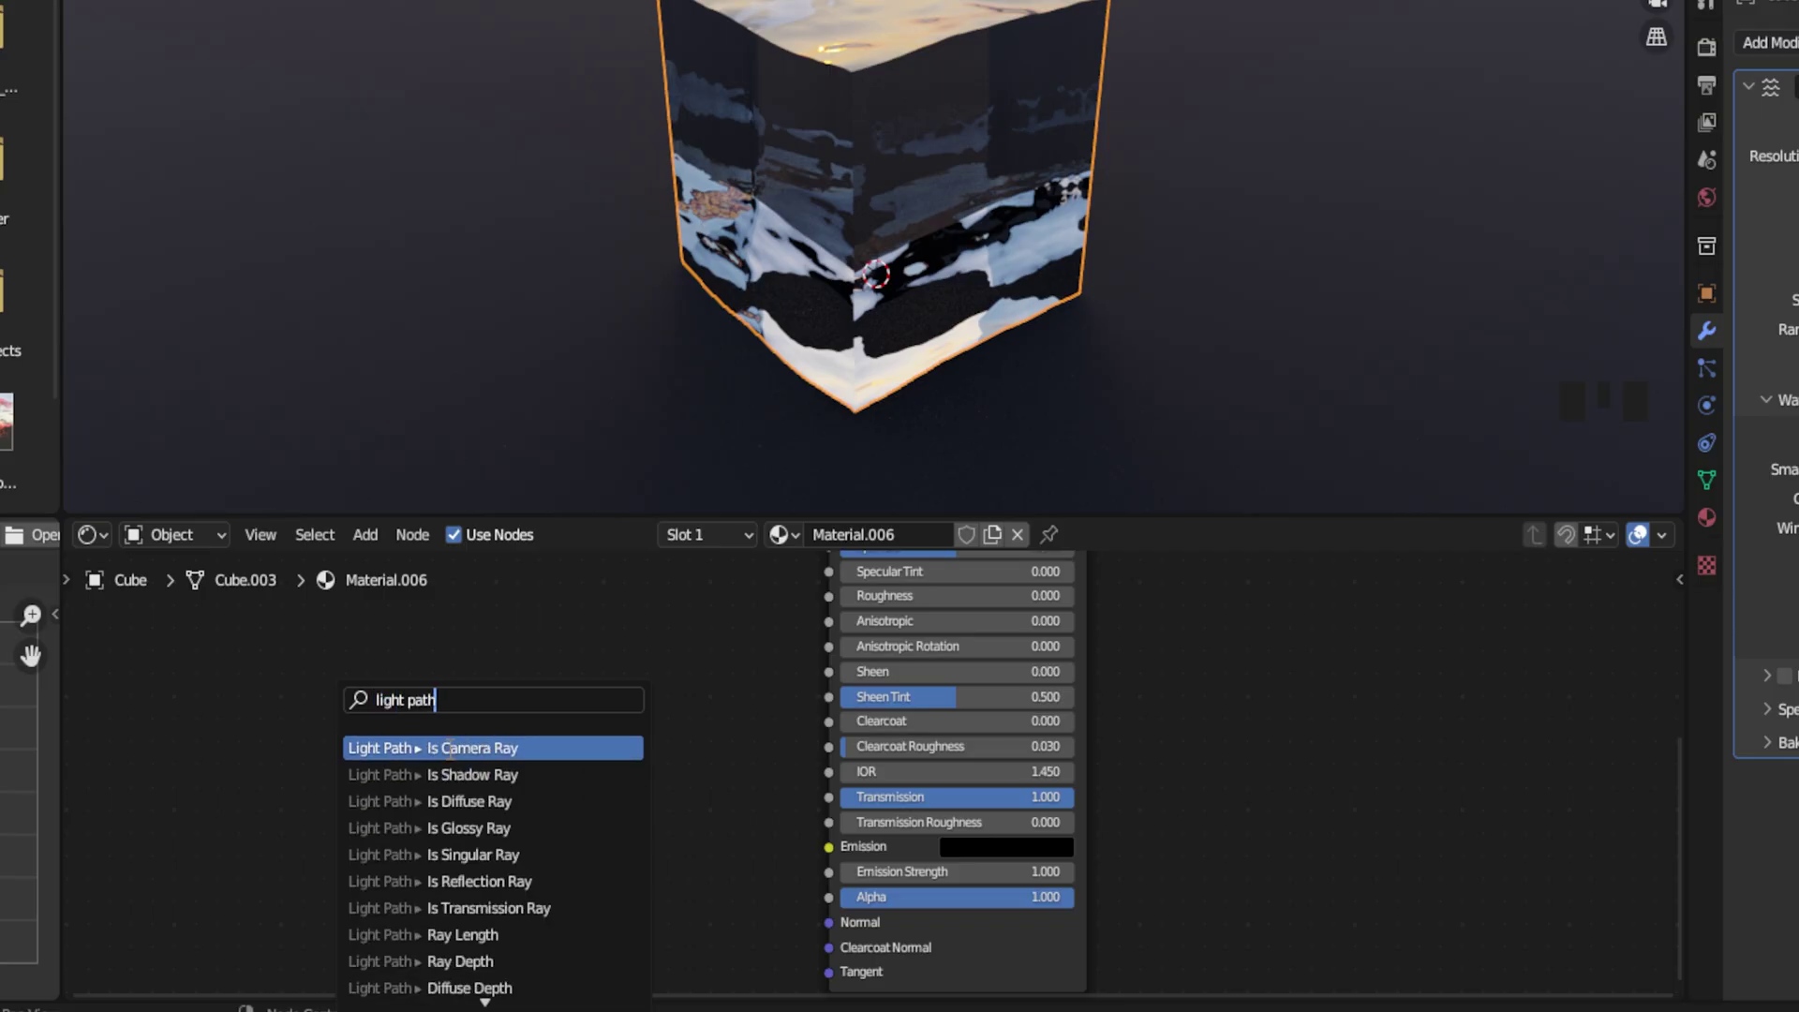
left_click(450, 750)
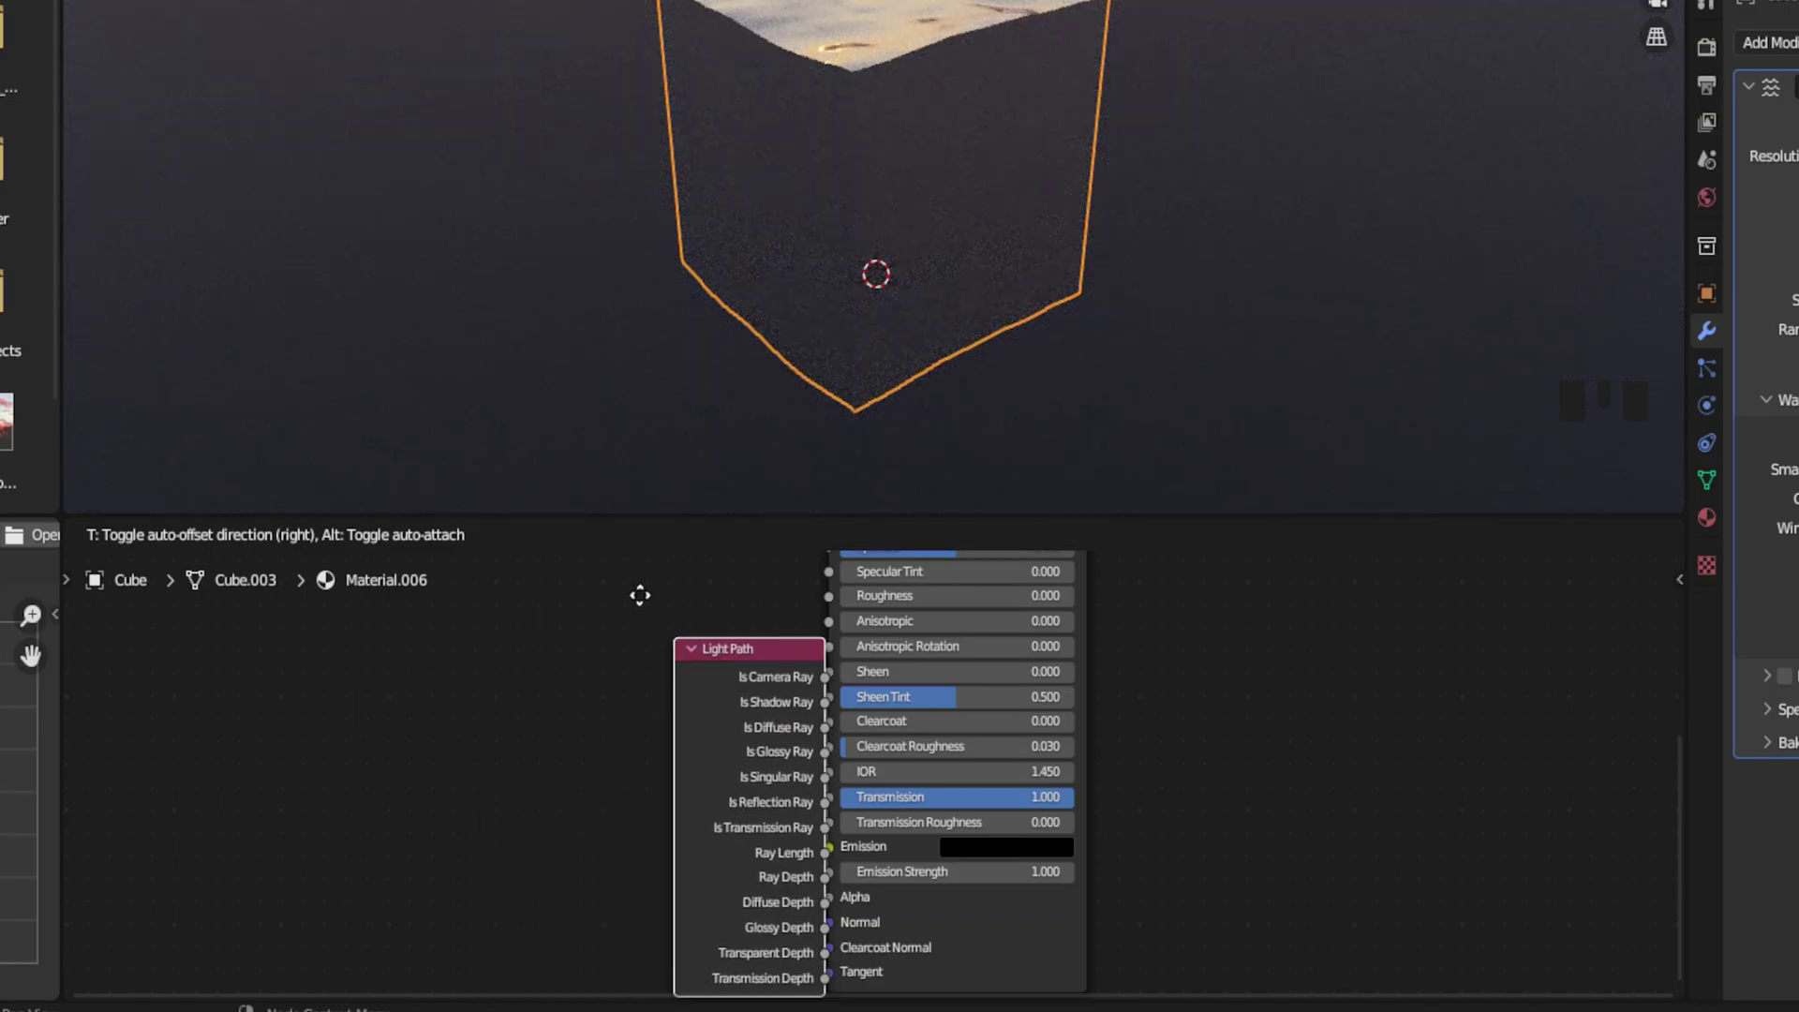
left_click(473, 577)
middle_click_drag(754, 473, 824, 367)
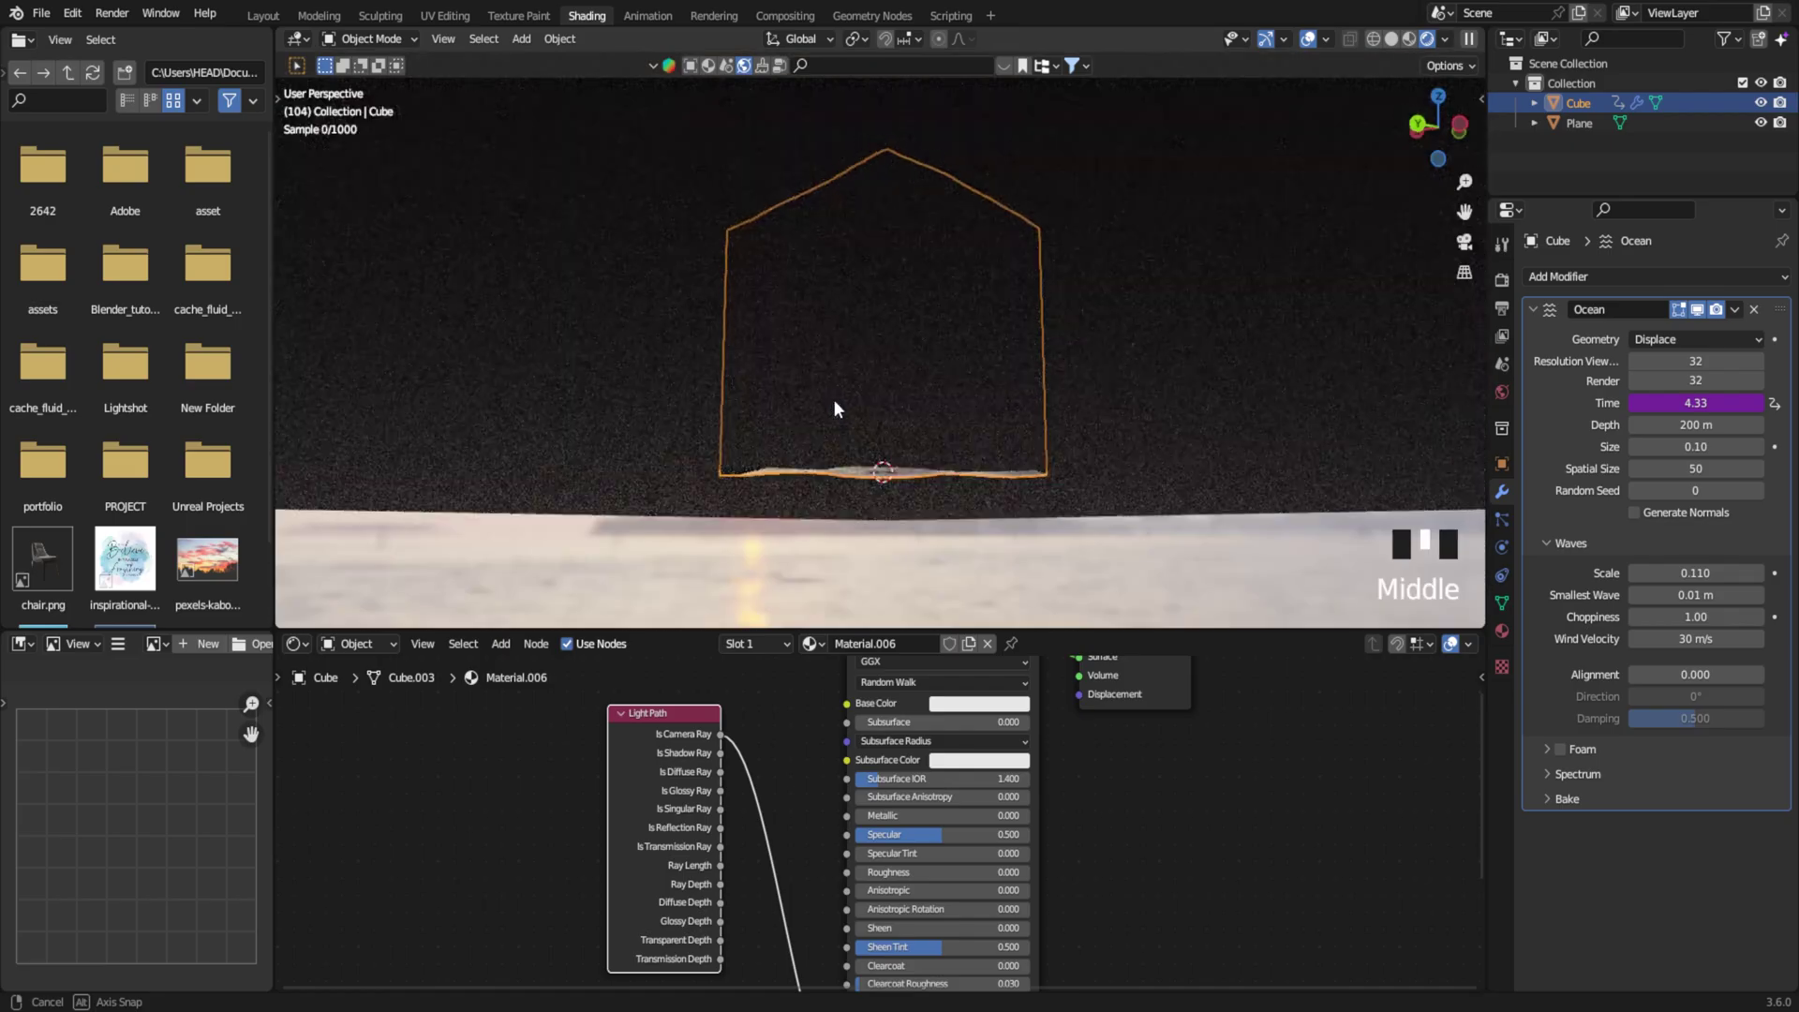
Add a Bump node and connect it to the Normal input of the cube's Principled BSDF.
middle_click_drag(908, 800, 898, 662)
scroll(890, 696, "up", 3)
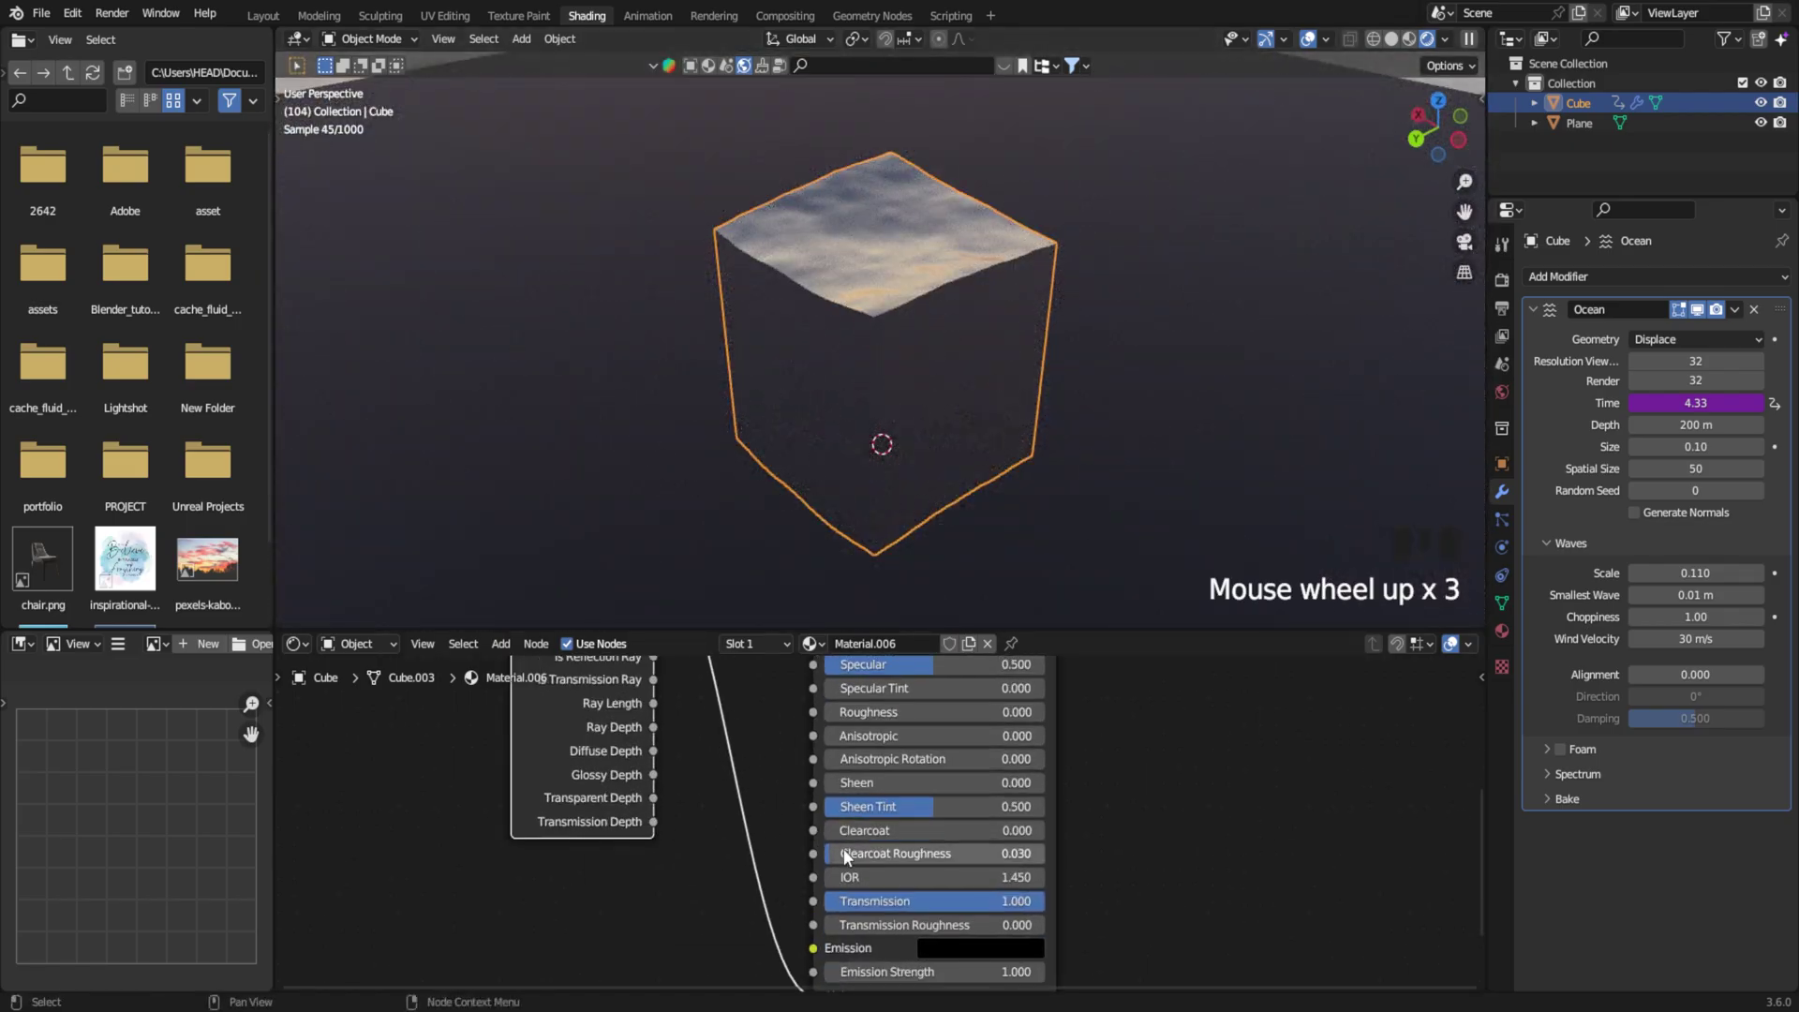
middle_click_drag(844, 847, 879, 661)
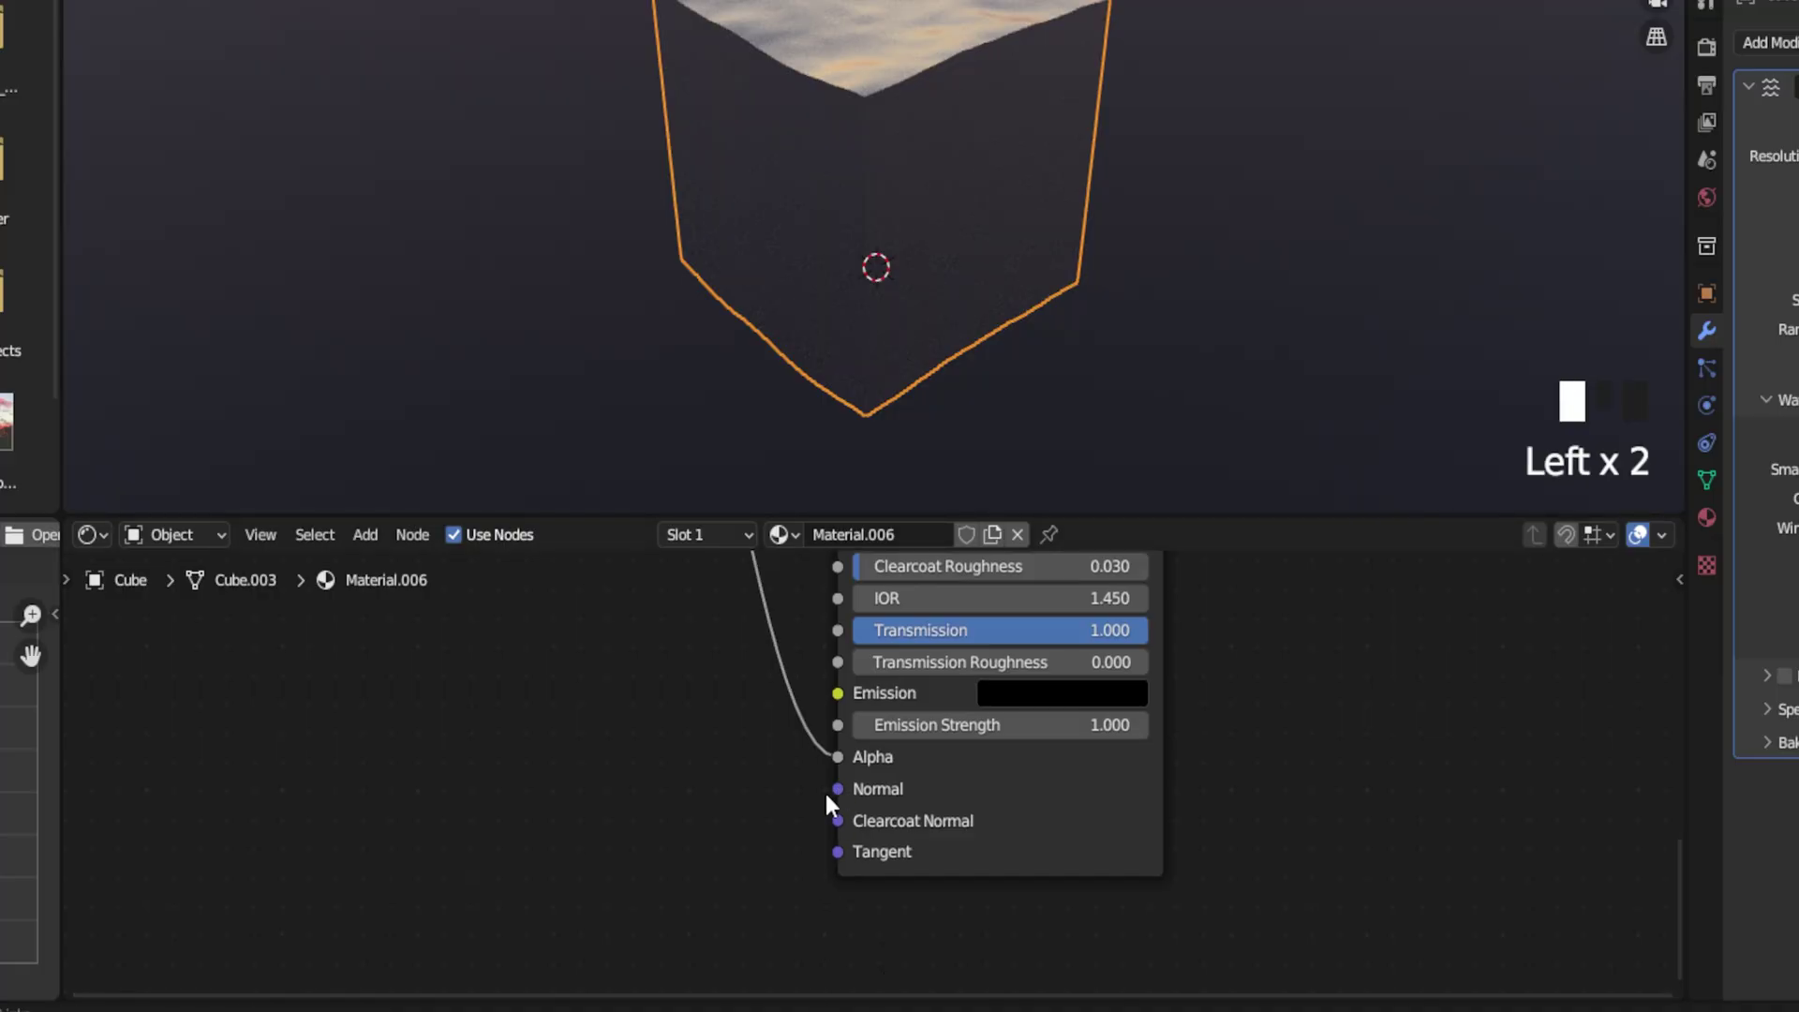
left_click_drag(826, 795, 554, 783)
type("bu")
key("Return")
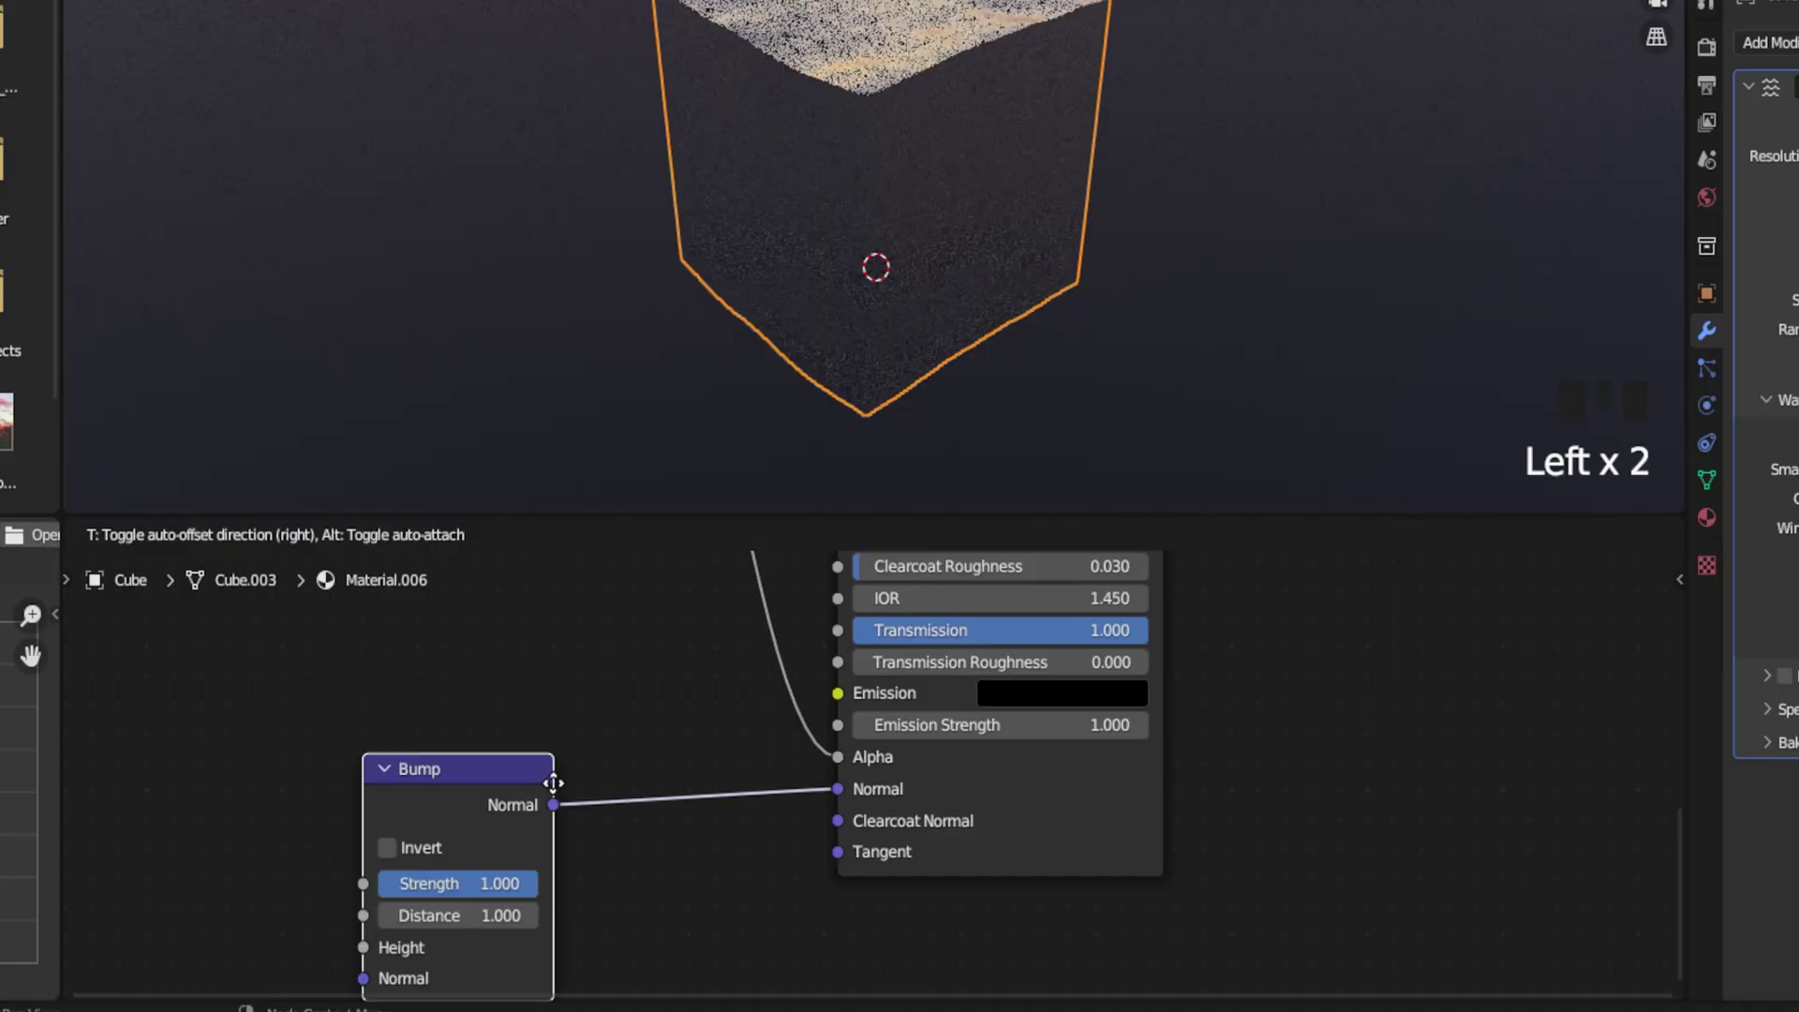
left_click(626, 726)
Add a Noise Texture node and connect its Fac output to the Bump node's Height input.
left_click_drag(437, 890, 268, 856)
type("noise")
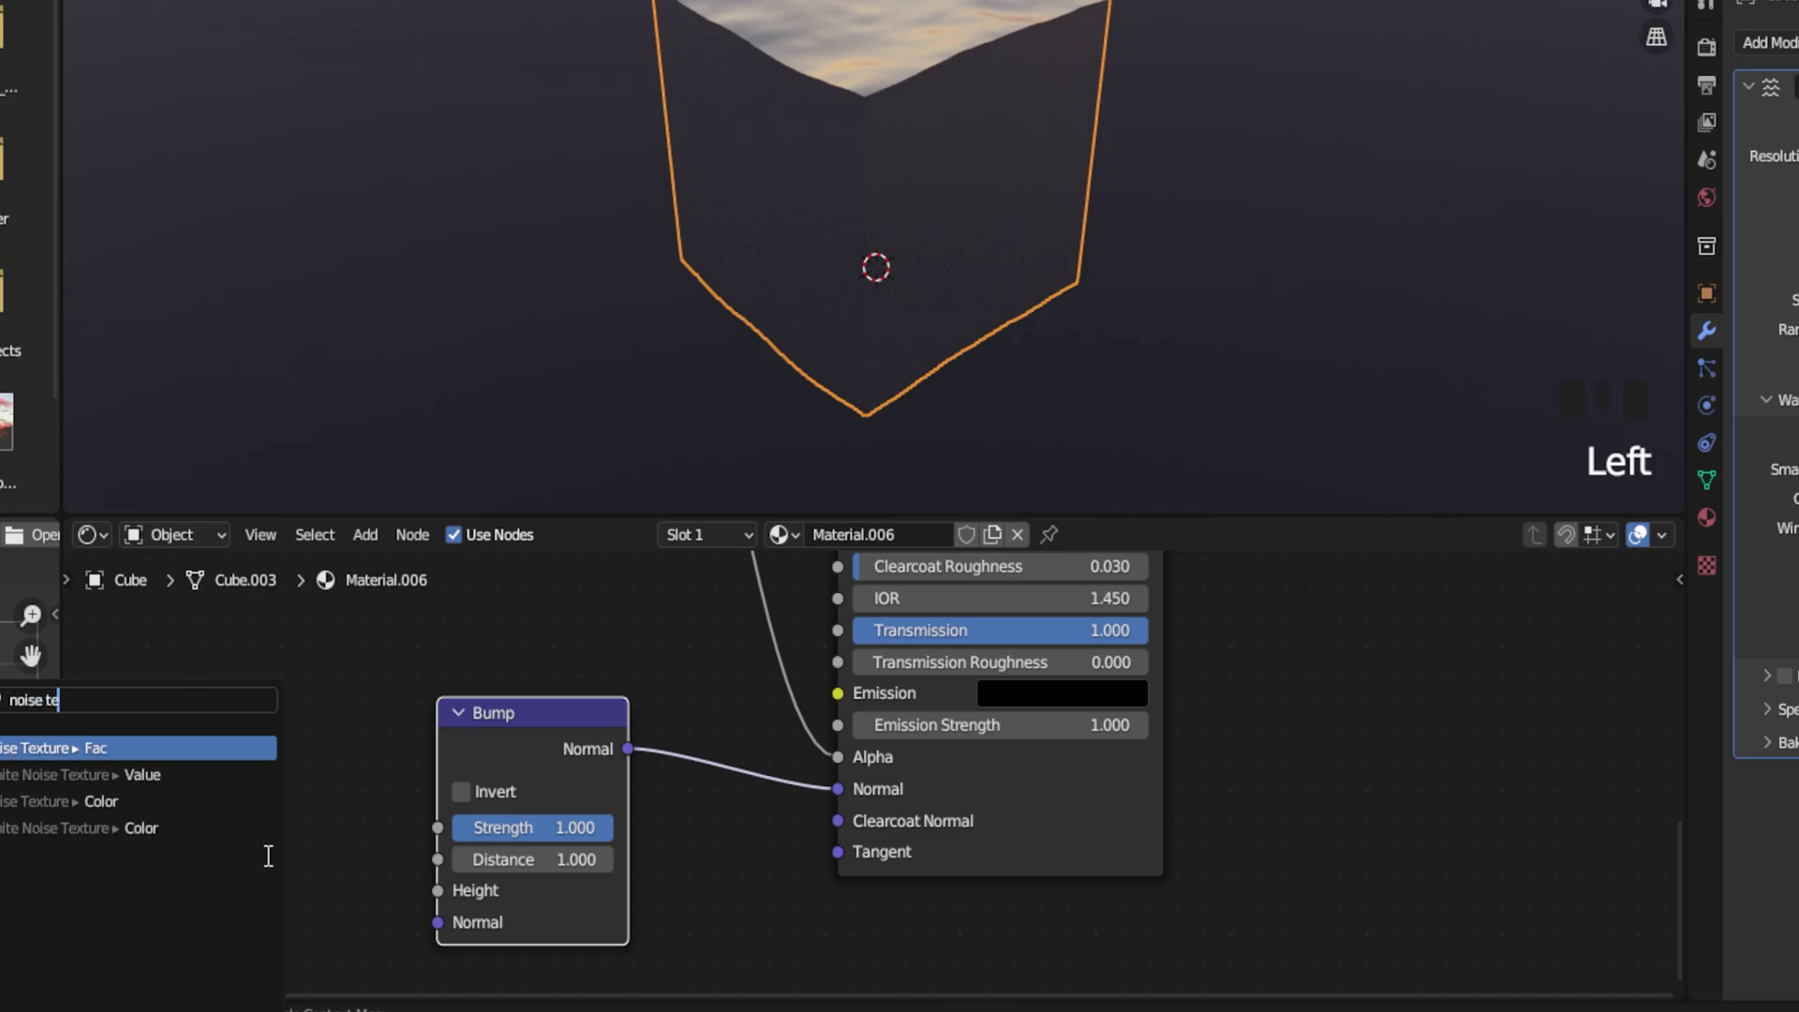
type(" te")
key("Return")
left_click(362, 762)
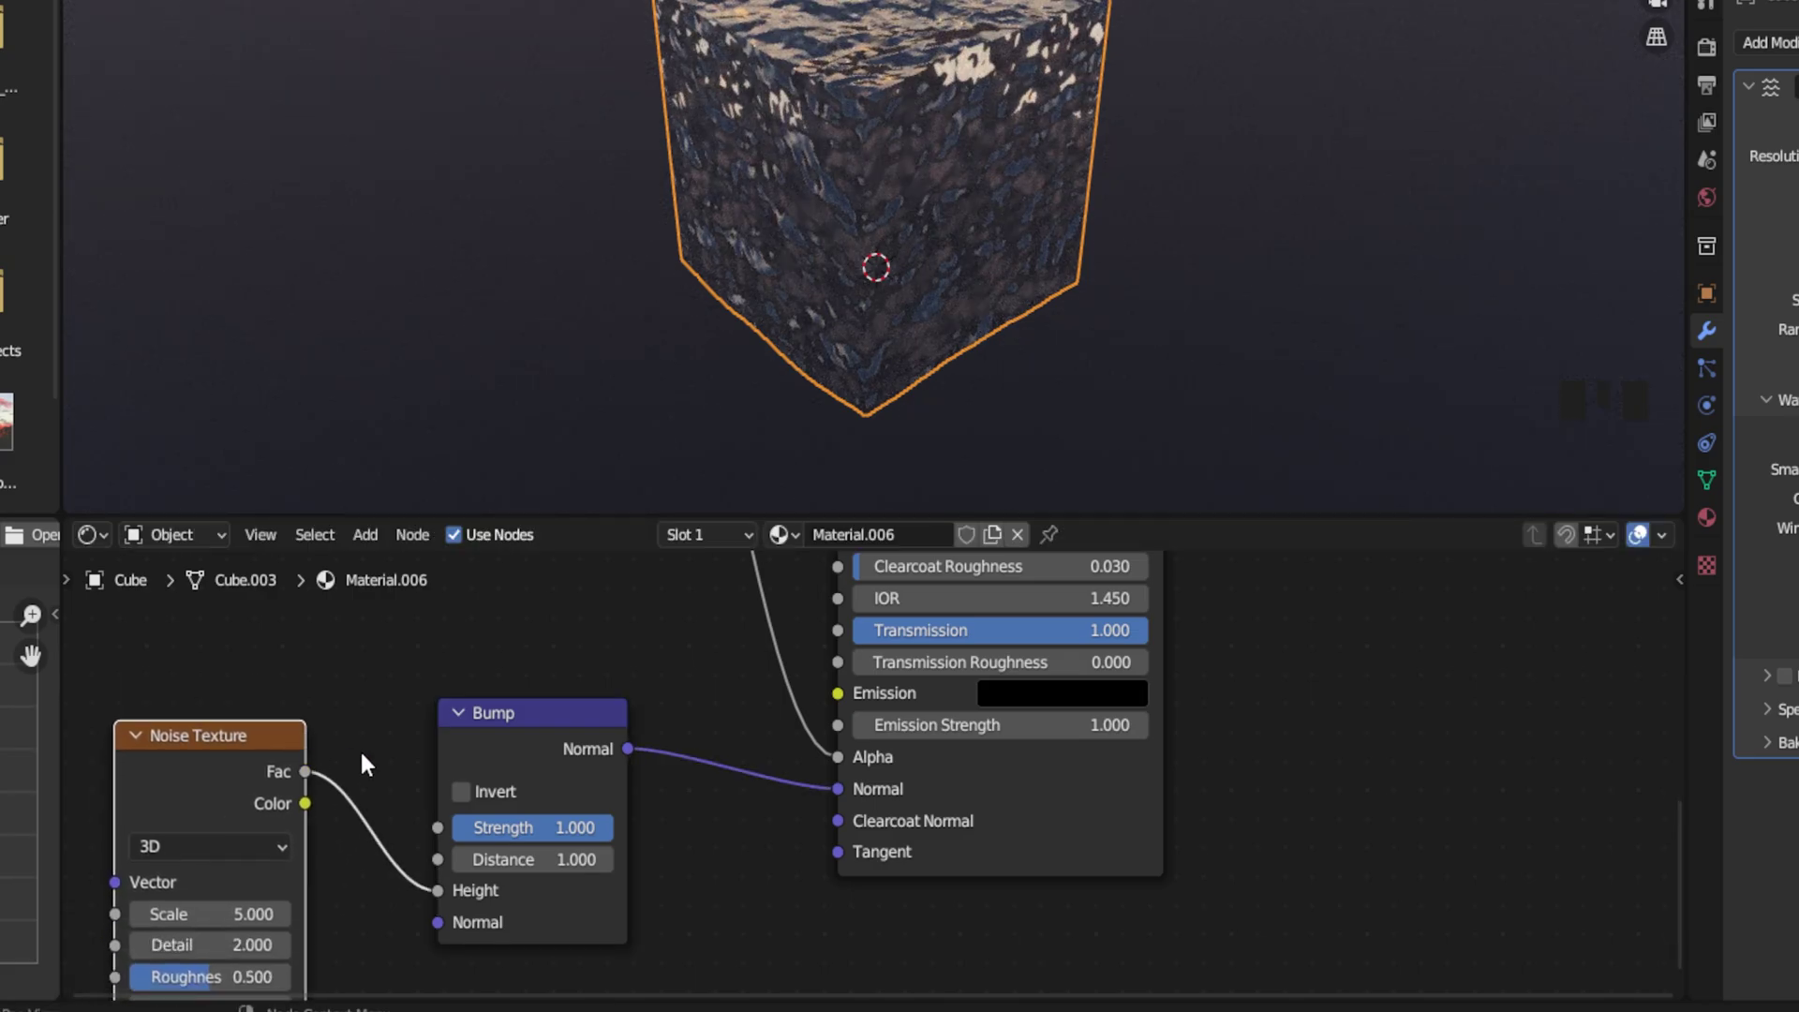
Set the Noise Texture's scale to 35 and the Bump strength to 0.02, and play the animation to check the surface.
left_click(186, 913)
type("35")
key("Return")
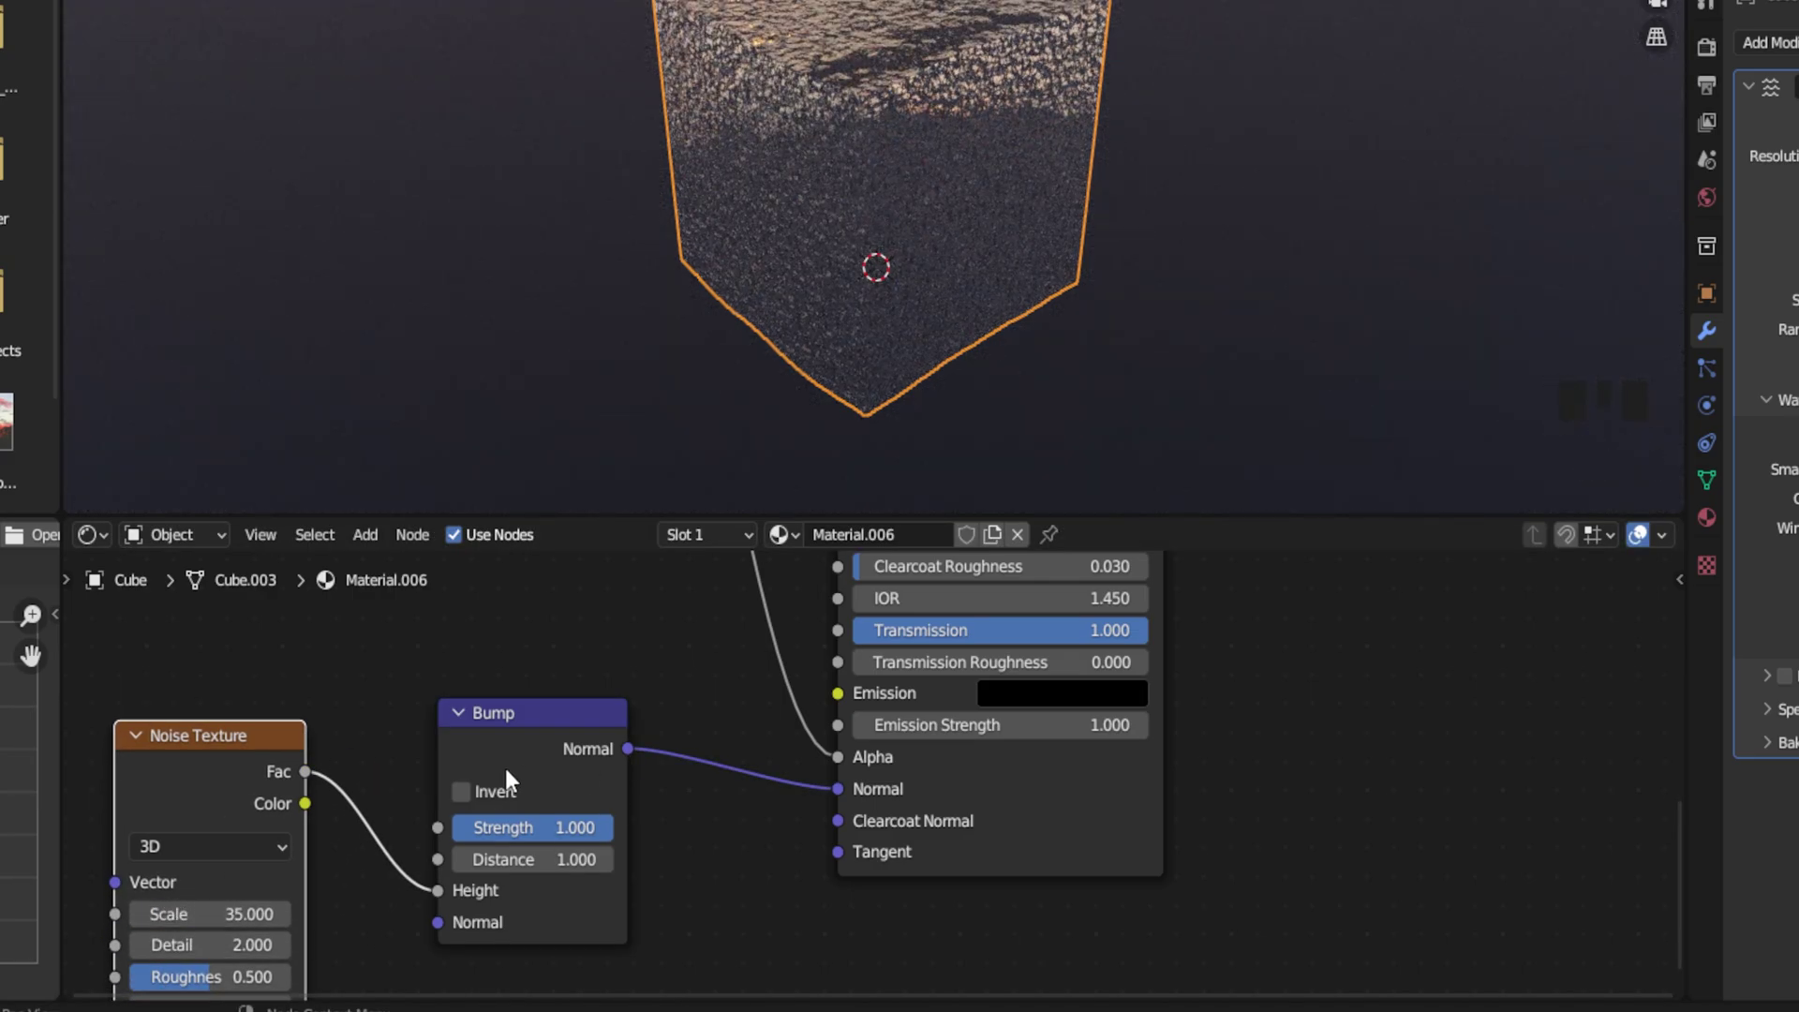
left_click(525, 828)
type(".02")
key("Return")
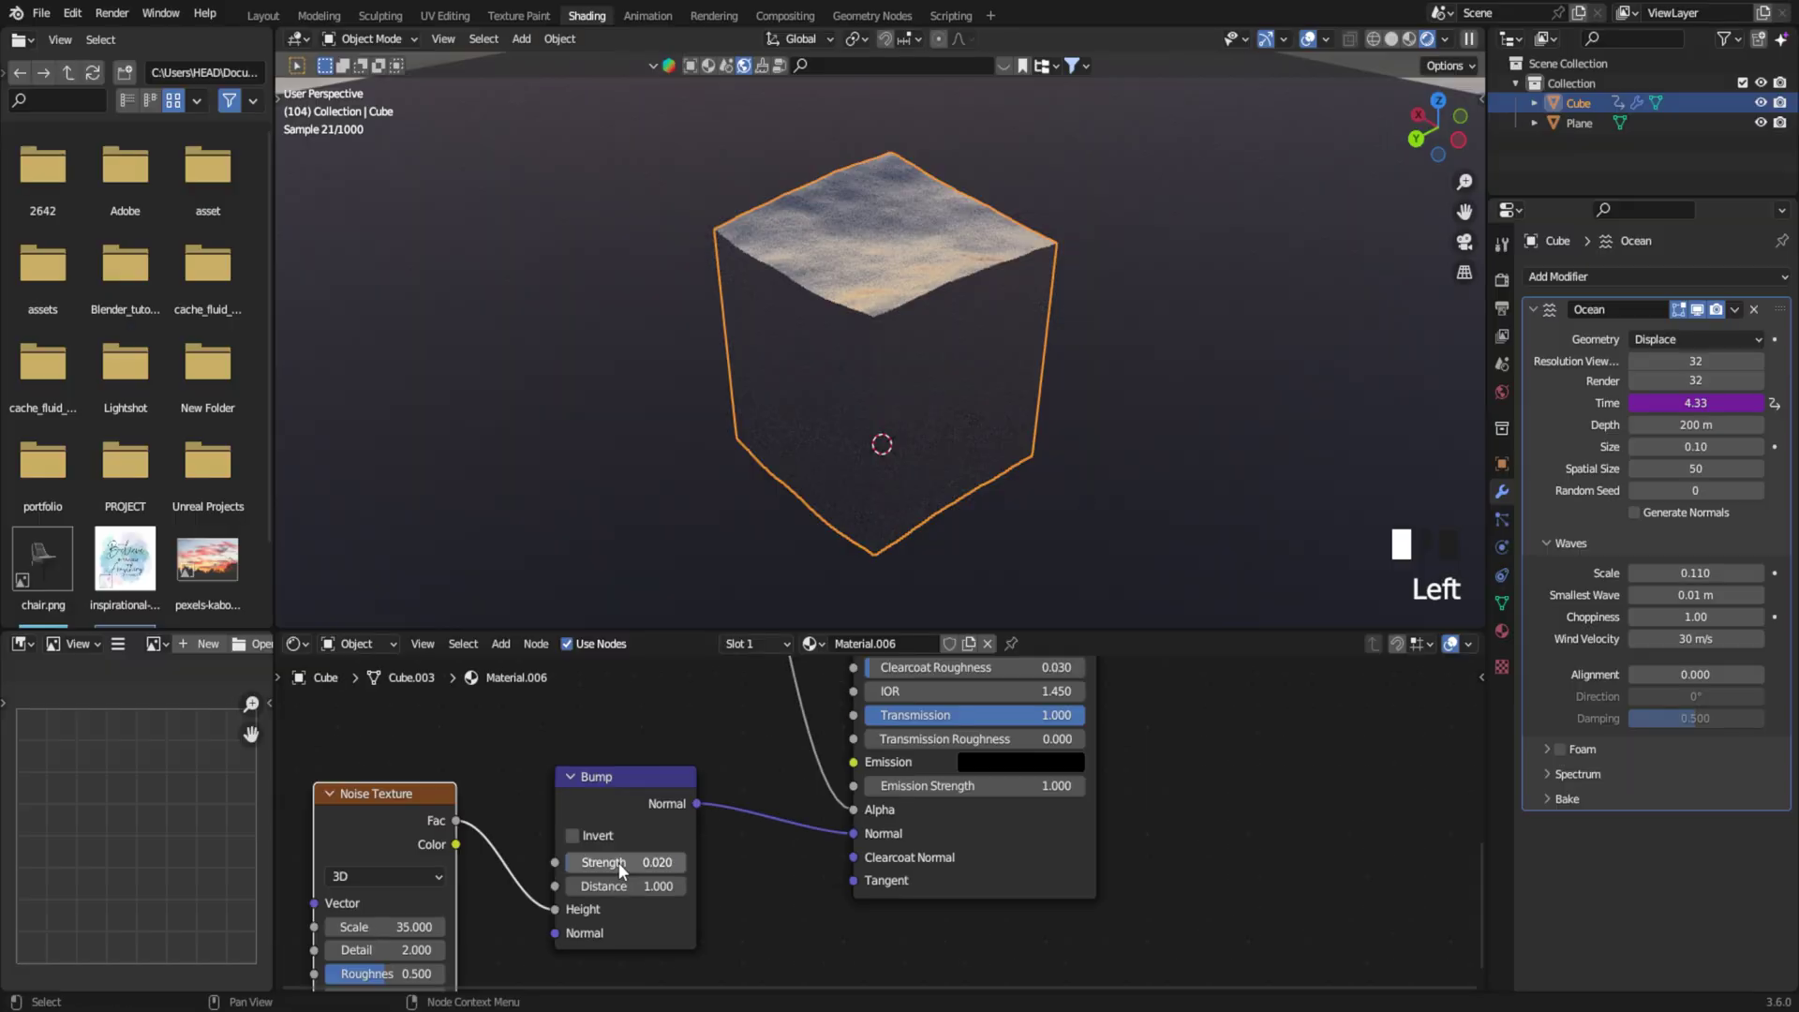
scroll(909, 278, "up", 5)
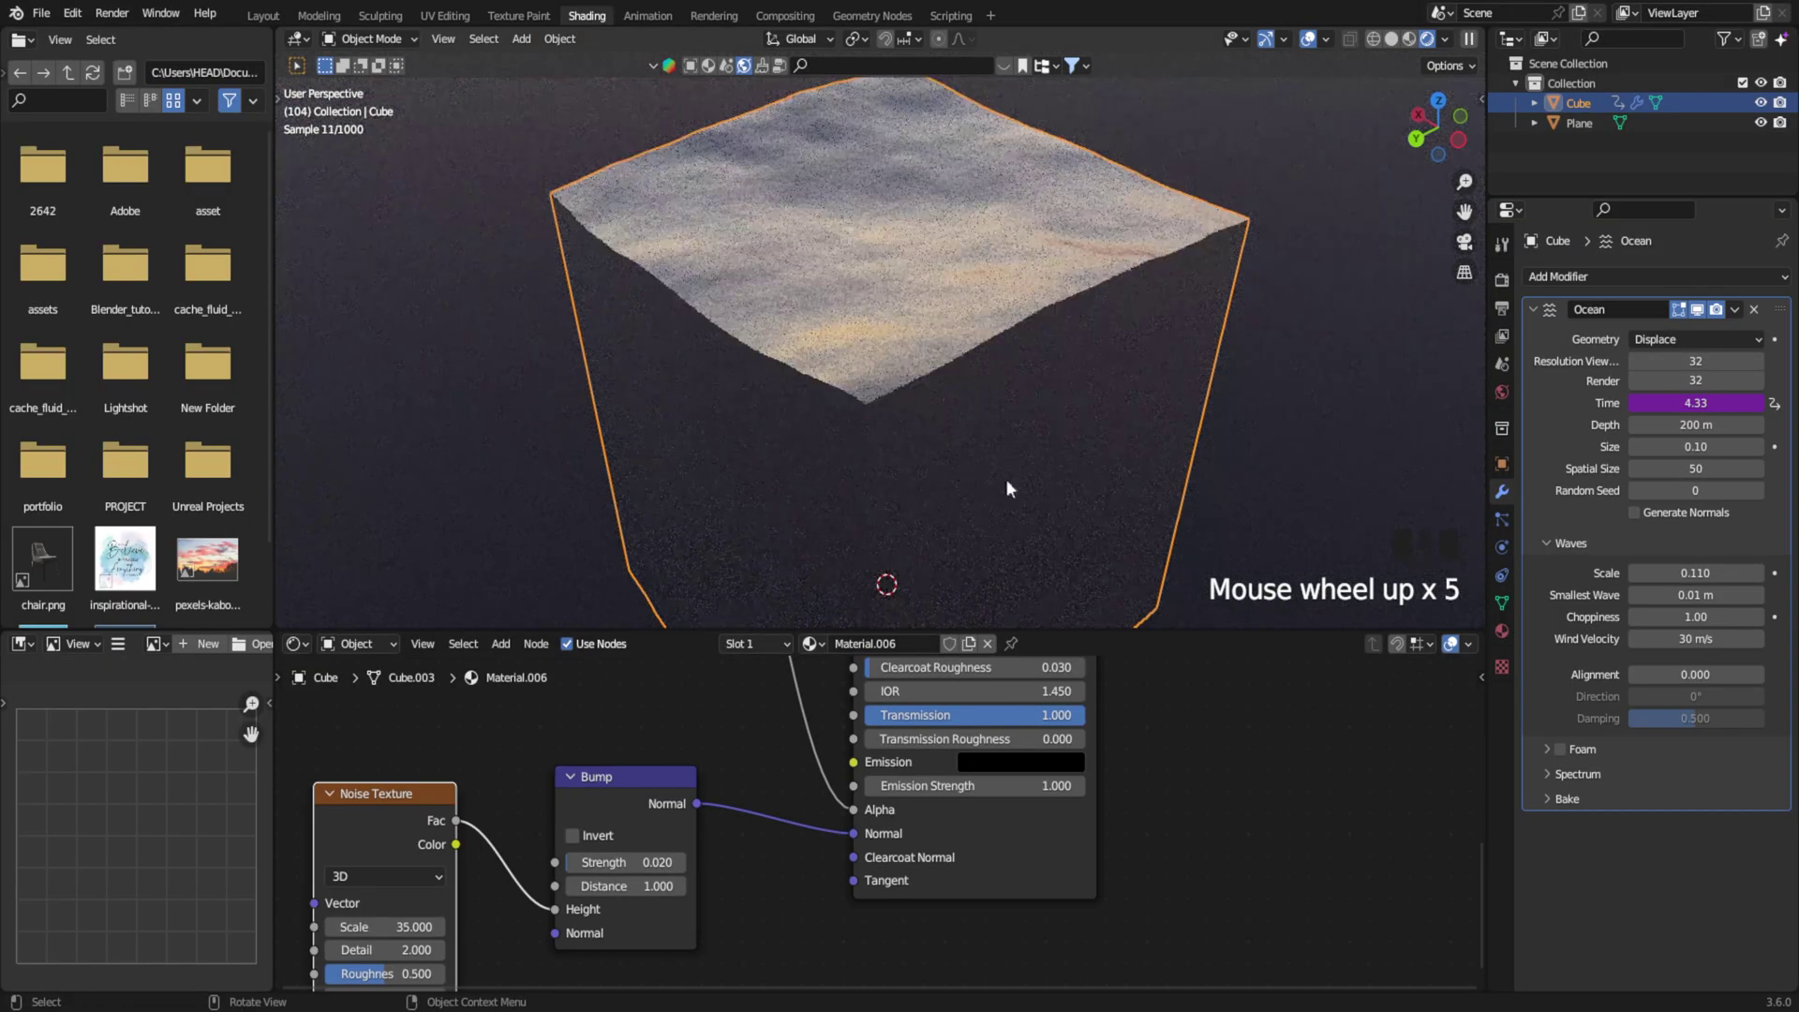
middle_click_drag(971, 729, 996, 899)
scroll(953, 365, "up", 2)
middle_click_drag(953, 365, 1081, 307)
key("space")
key("space")
Add an area light, raise it to about 2.1 m above the cube, and scale it to about 1.9.
key("shift+a")
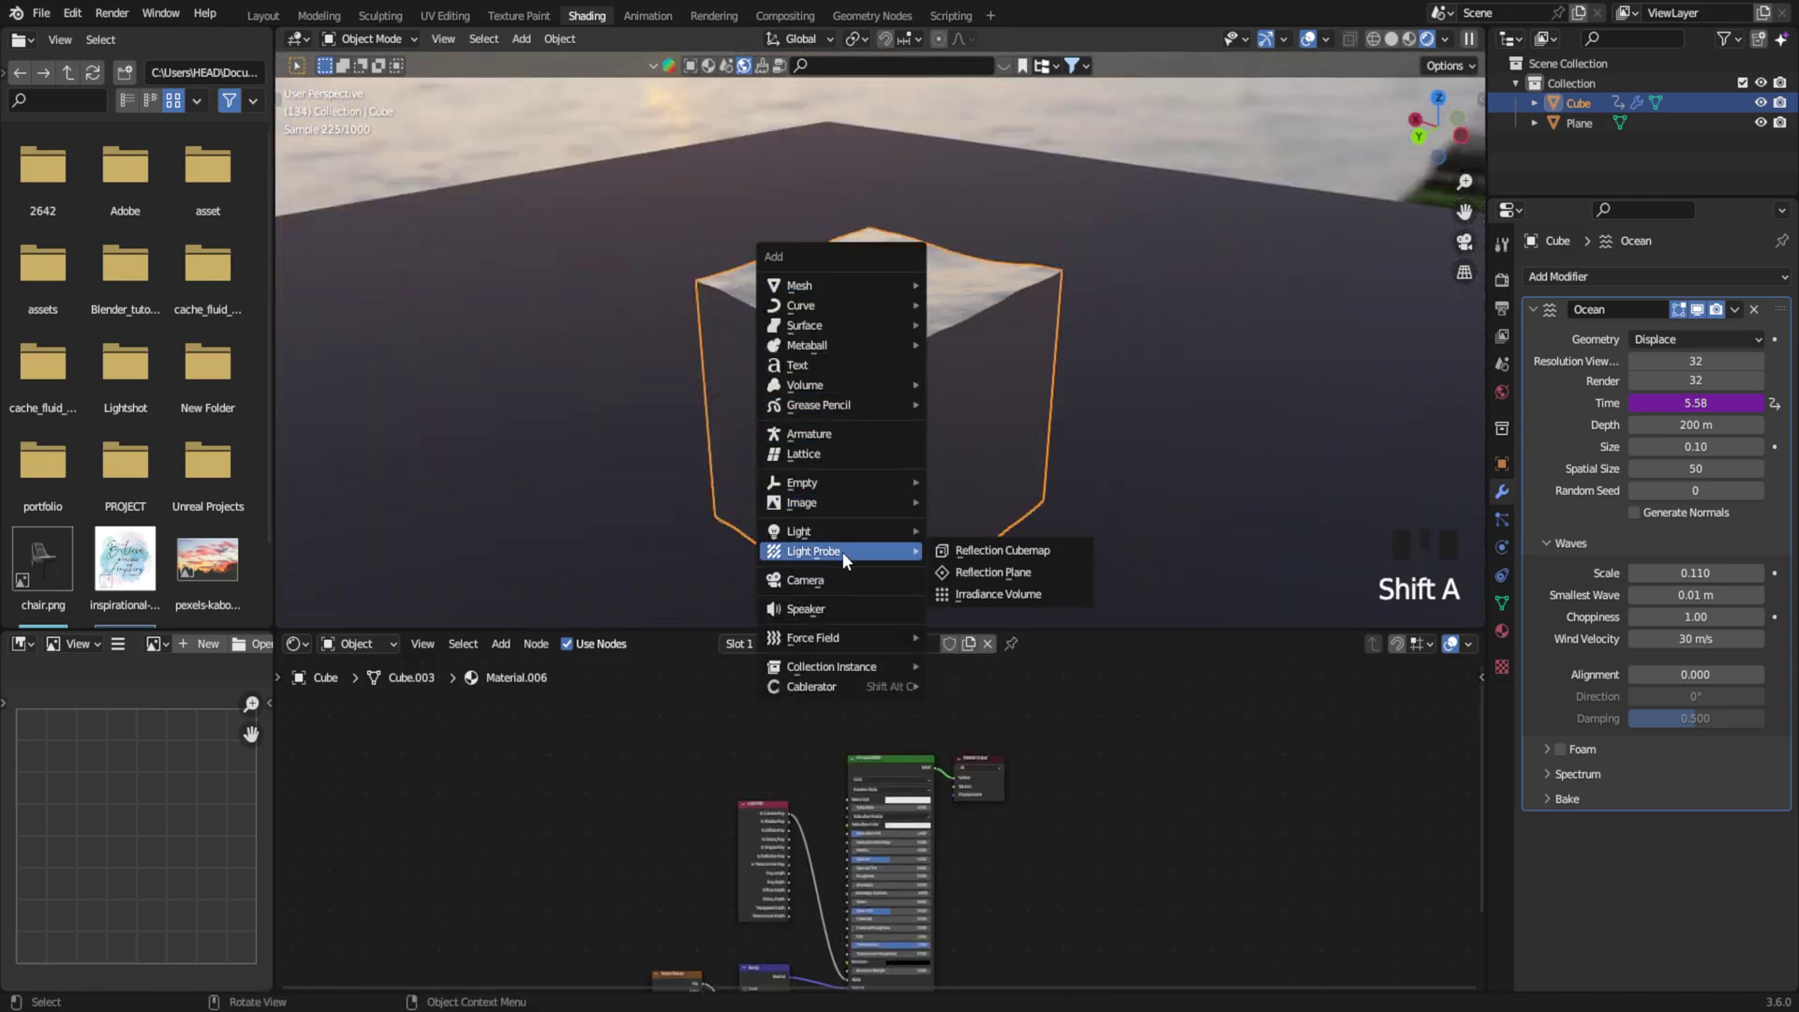
mouse_move(844, 530)
left_click(975, 596)
key("g")
key("z")
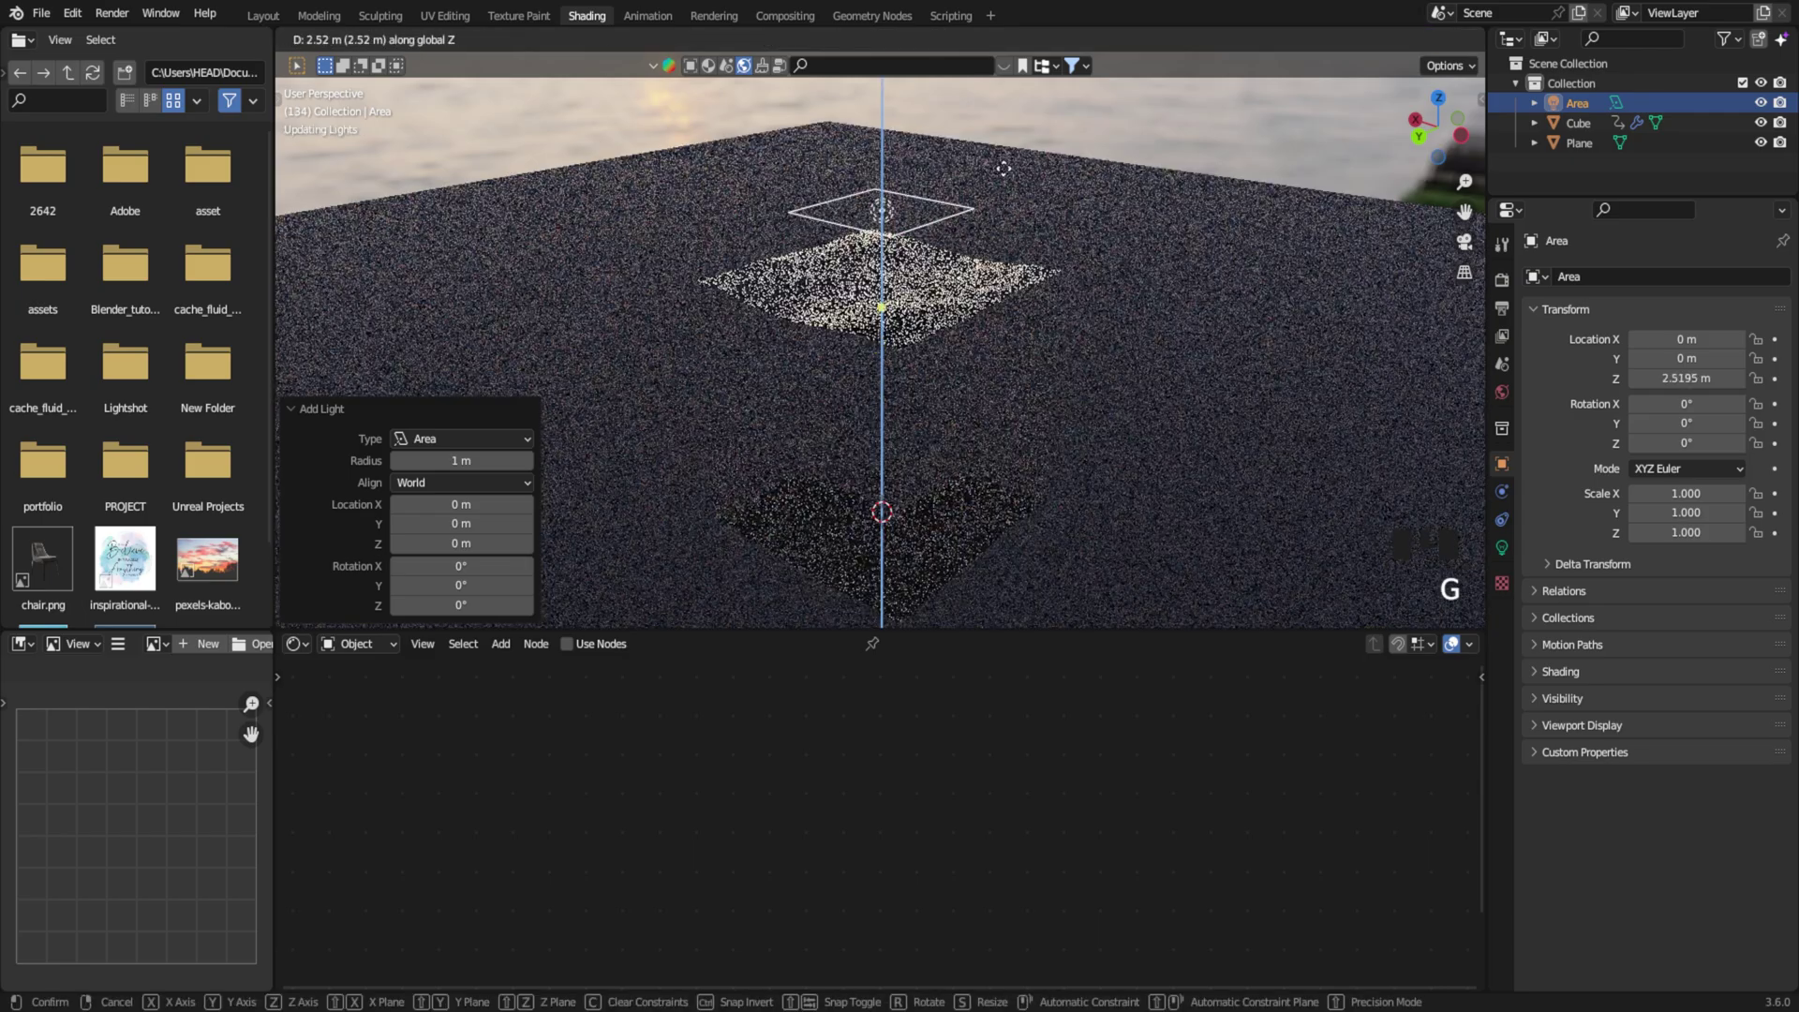
left_click(1005, 230)
middle_click_drag(1003, 242, 993, 363)
key("s")
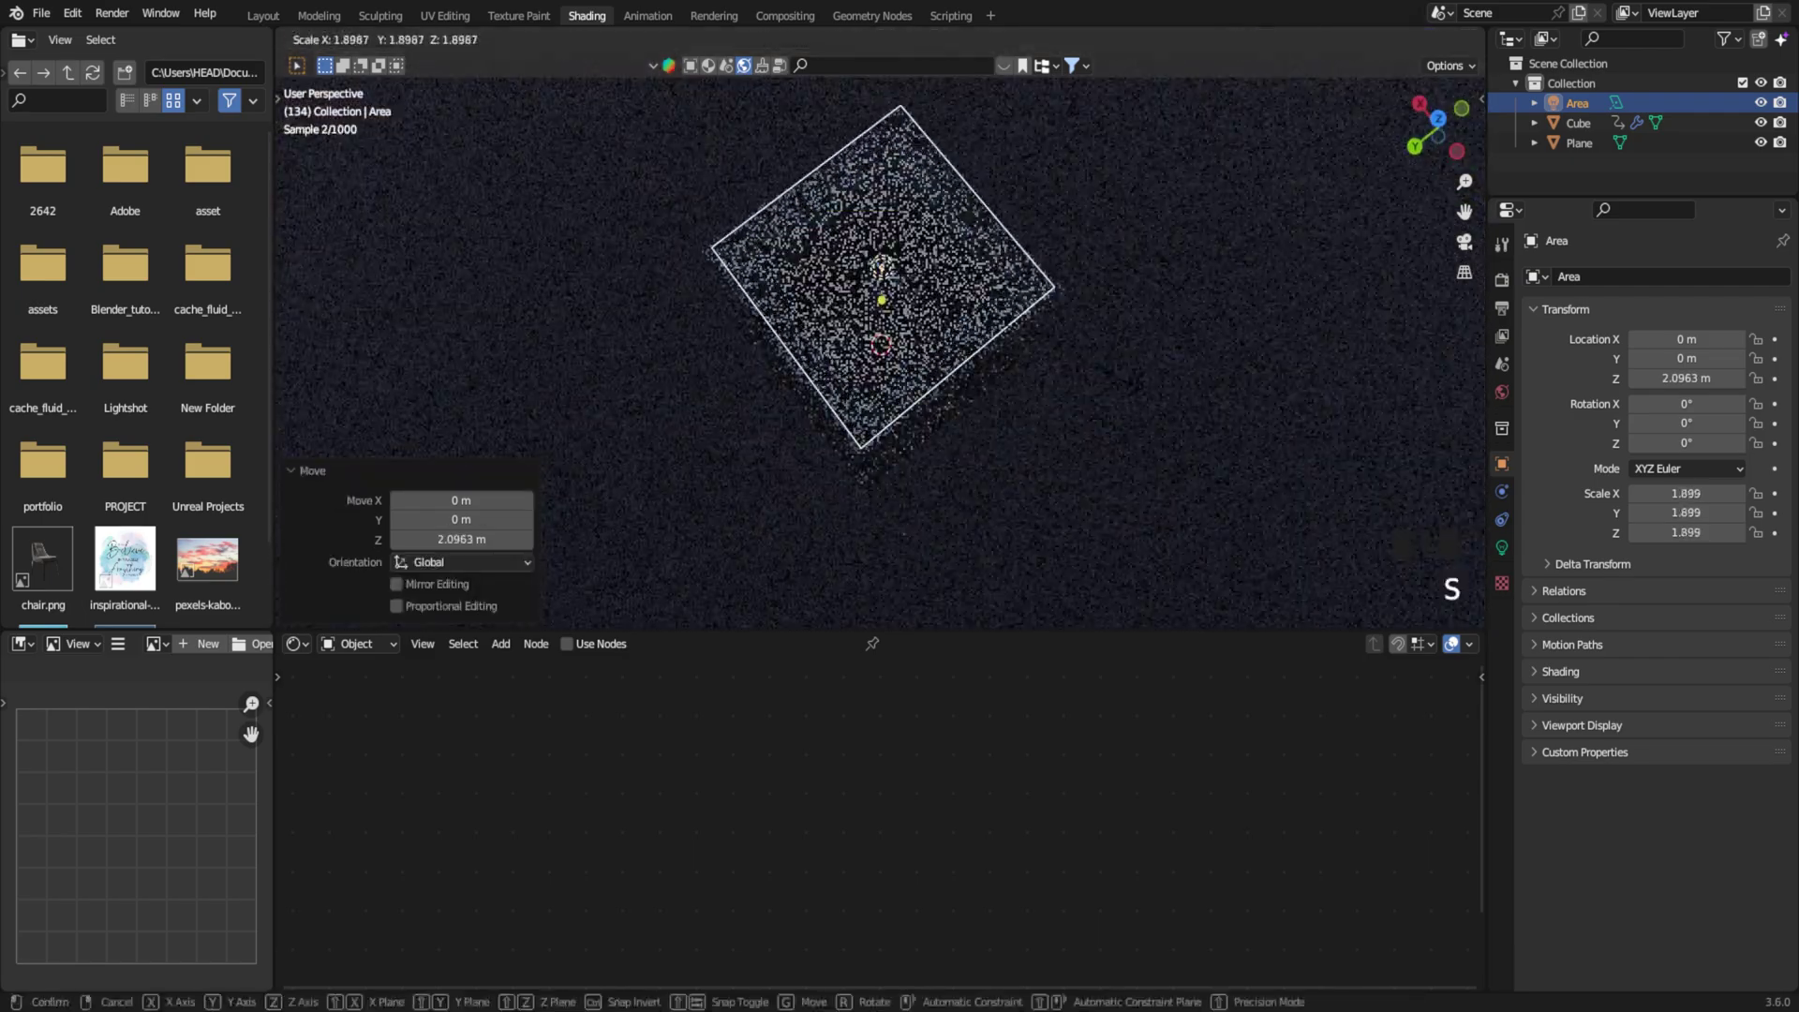
Set the area light's power to 5000 W and its beam spread to 2°.
left_click(1501, 547)
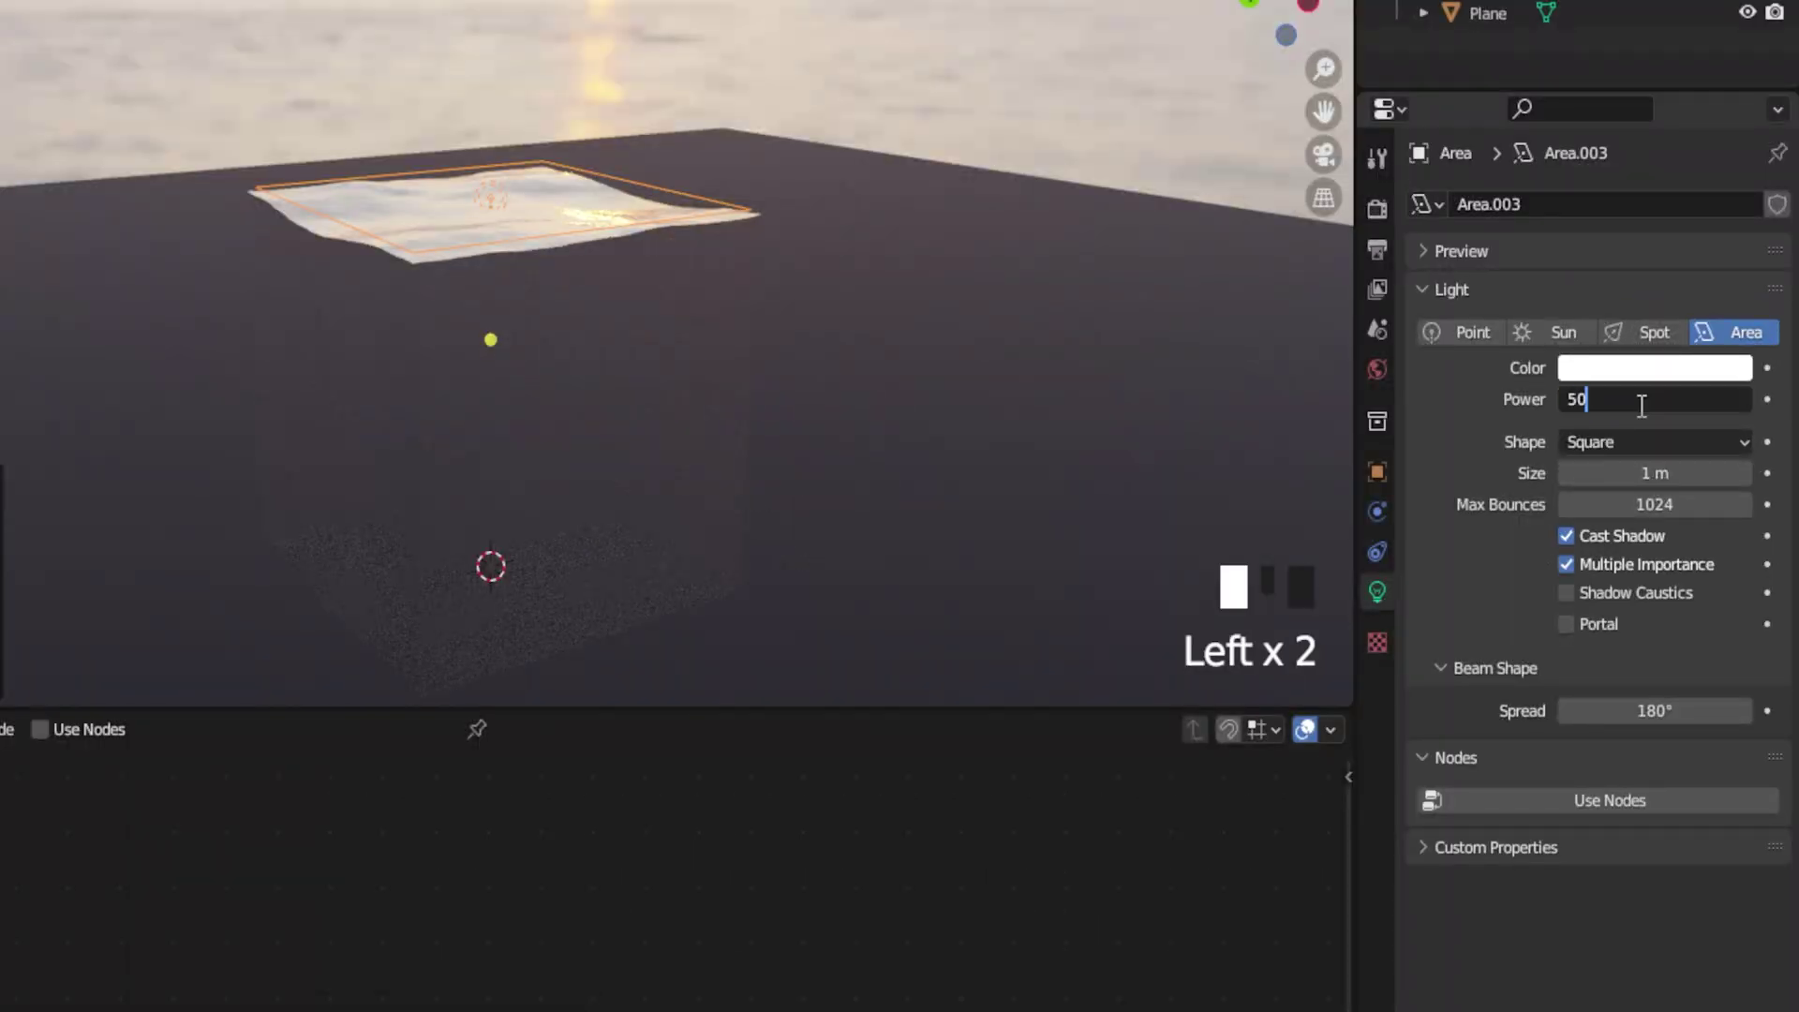
key("Return")
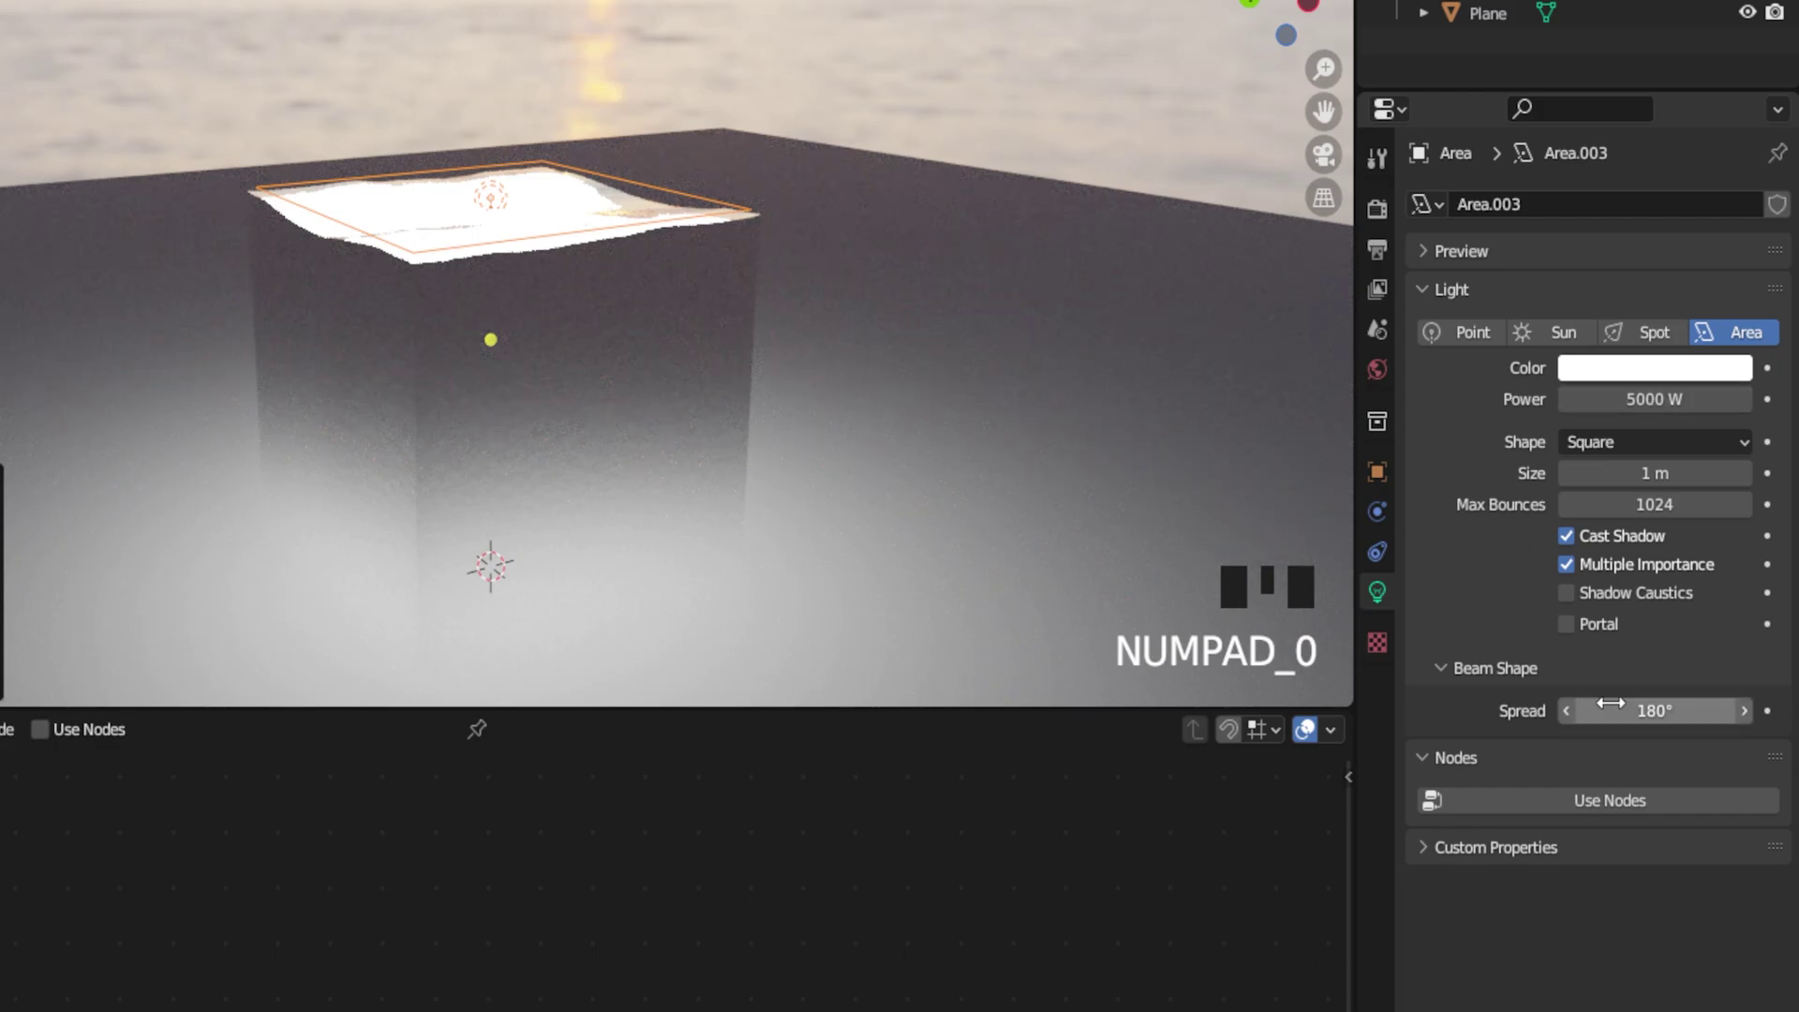
key("Return")
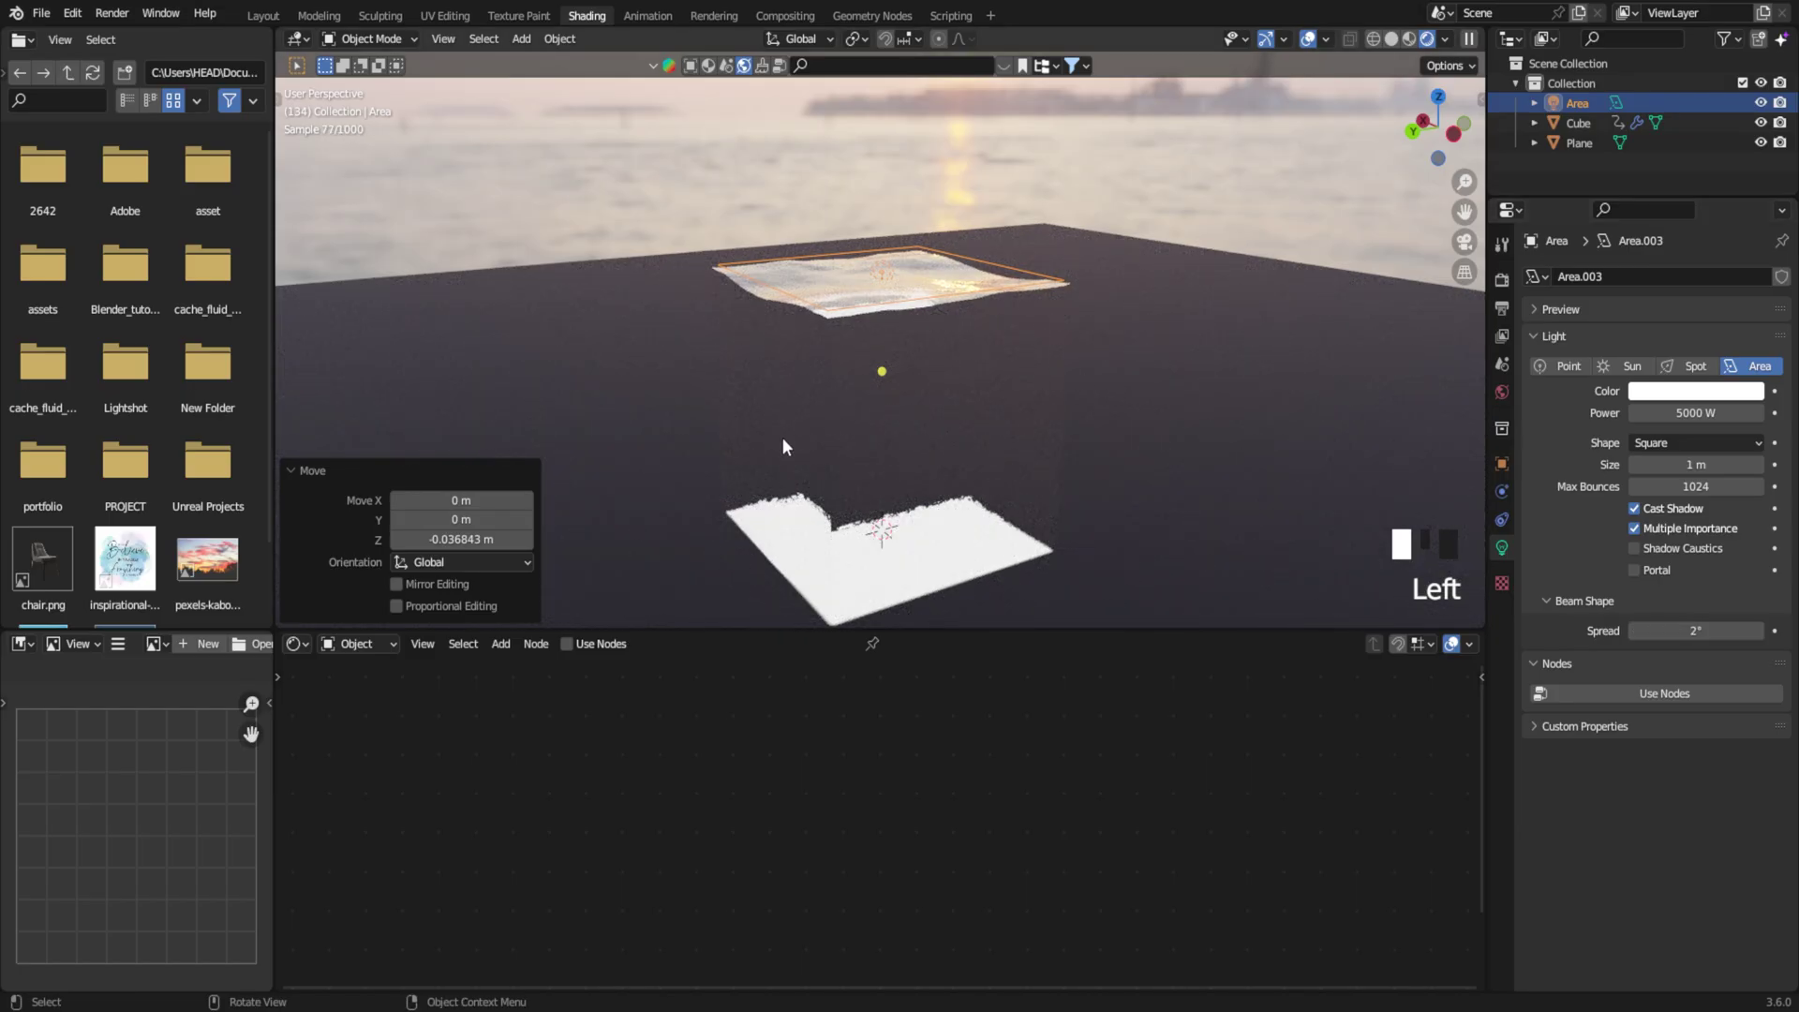
Enable nodes for the area light and connect a Wave Texture's Color output to the Emission node's Color.
left_click(596, 644)
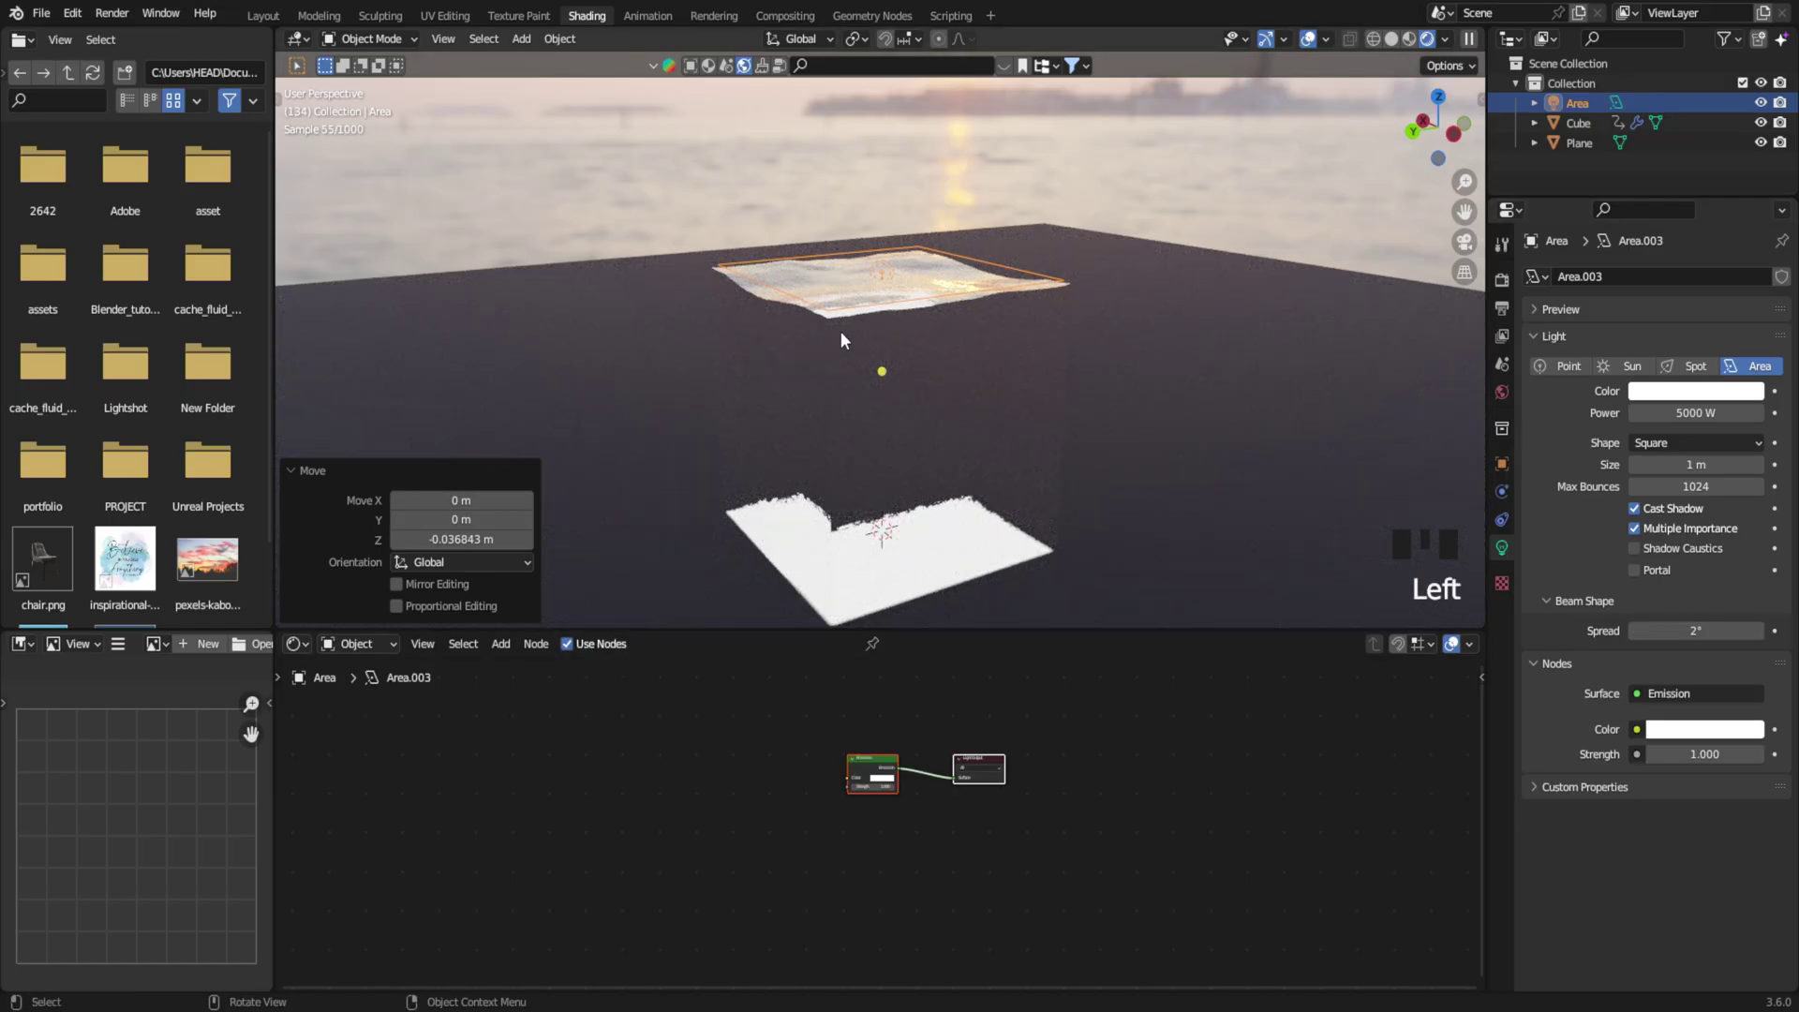
scroll(843, 777, "up", 5)
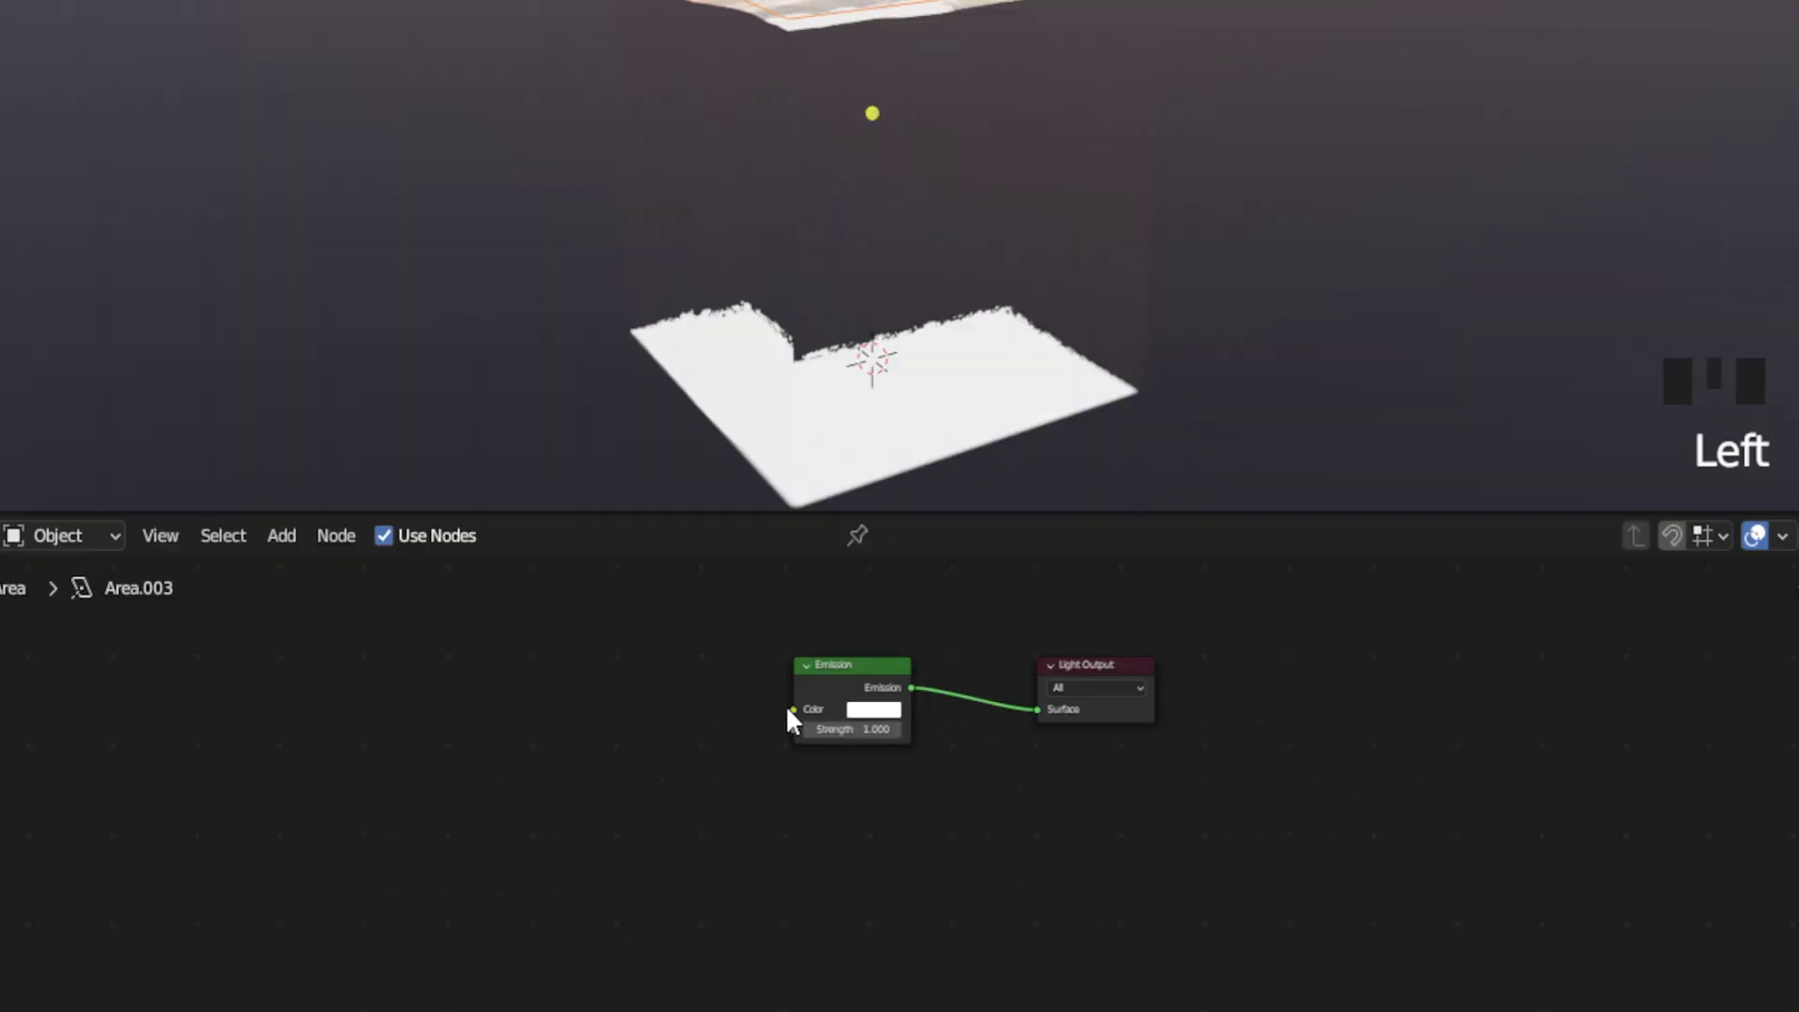
left_click_drag(792, 709, 574, 719)
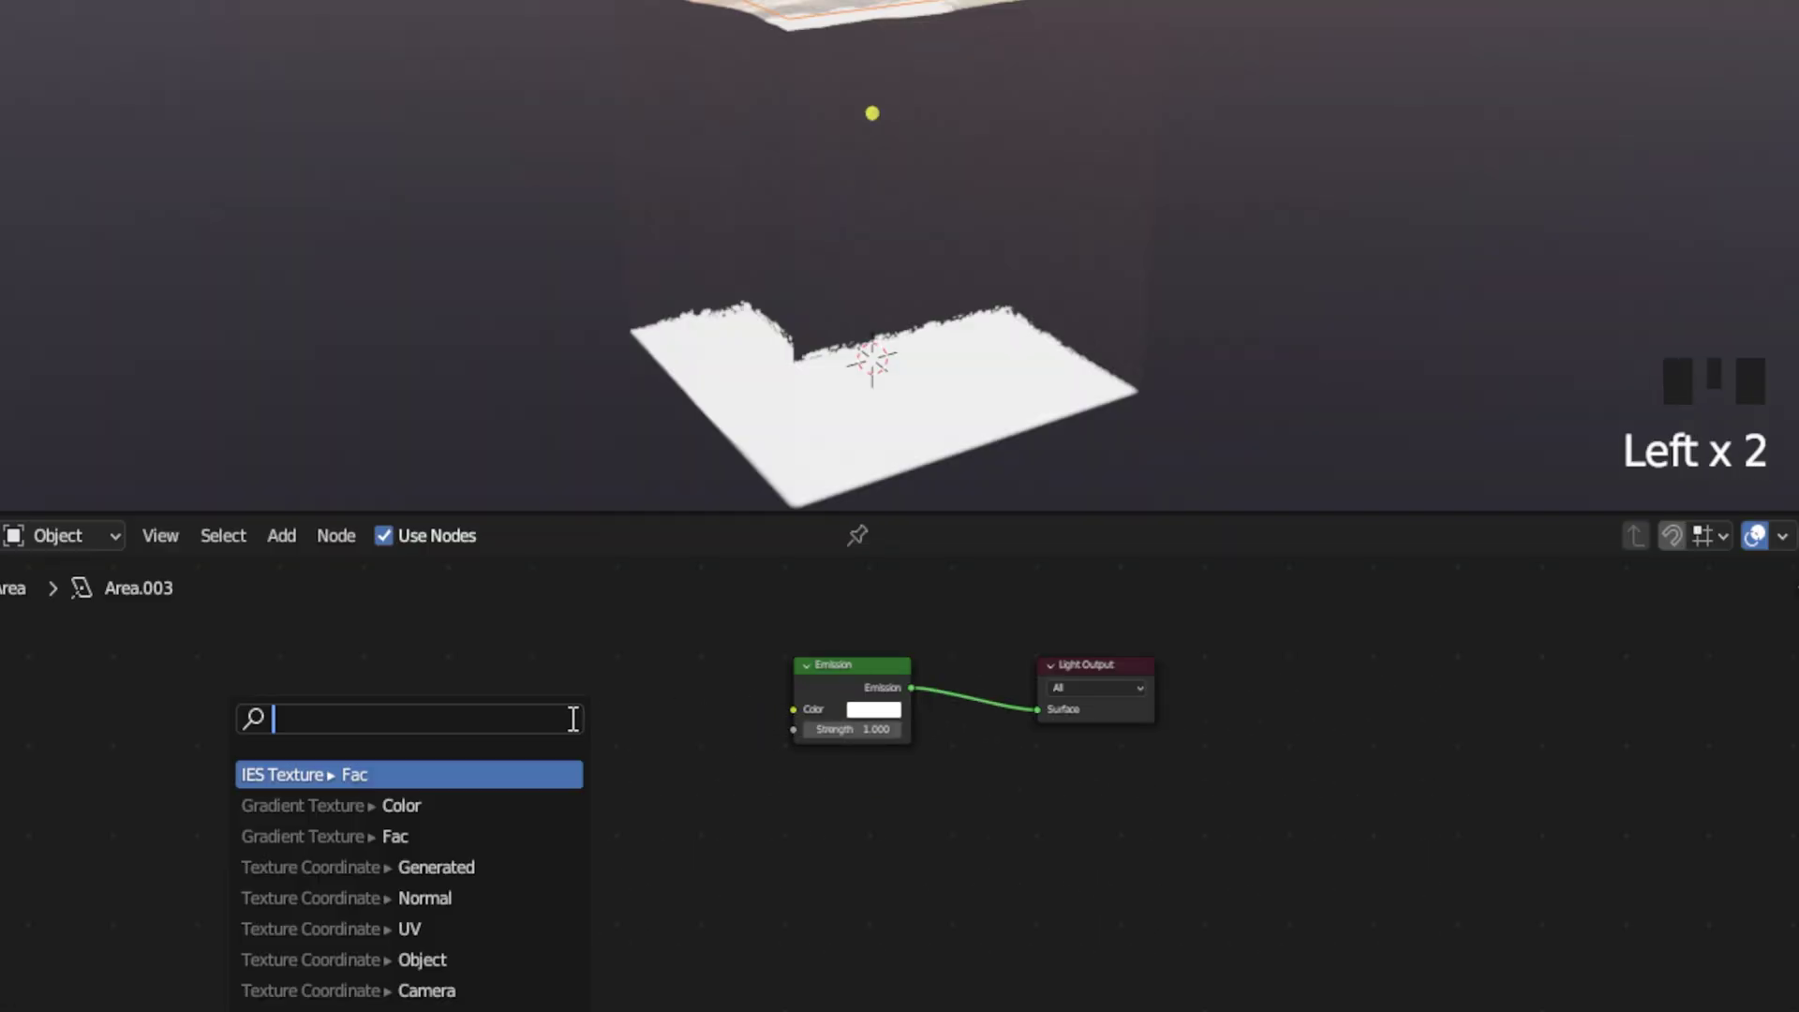
type("wave")
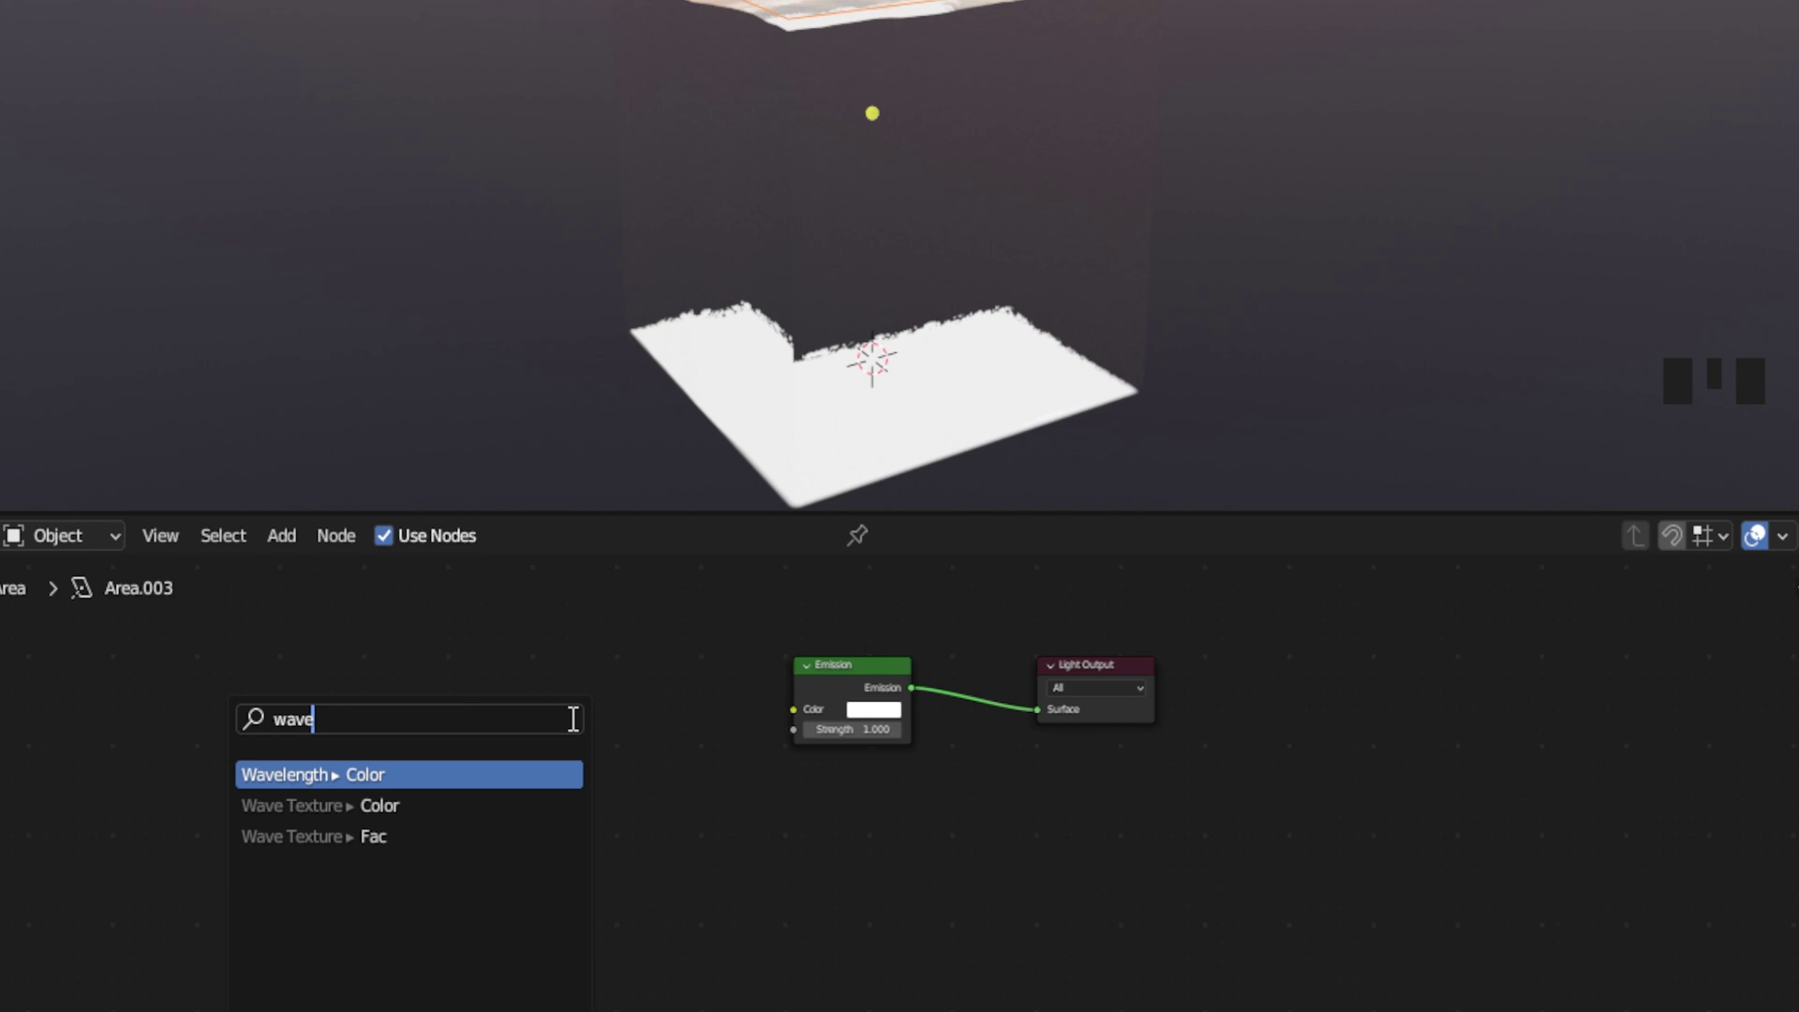
key("Down")
key("Return")
Insert a Color Ramp between the Wave Texture and the Emission node, with its black stop at position 0.895.
key("shift+a")
type("ramp")
key("Return")
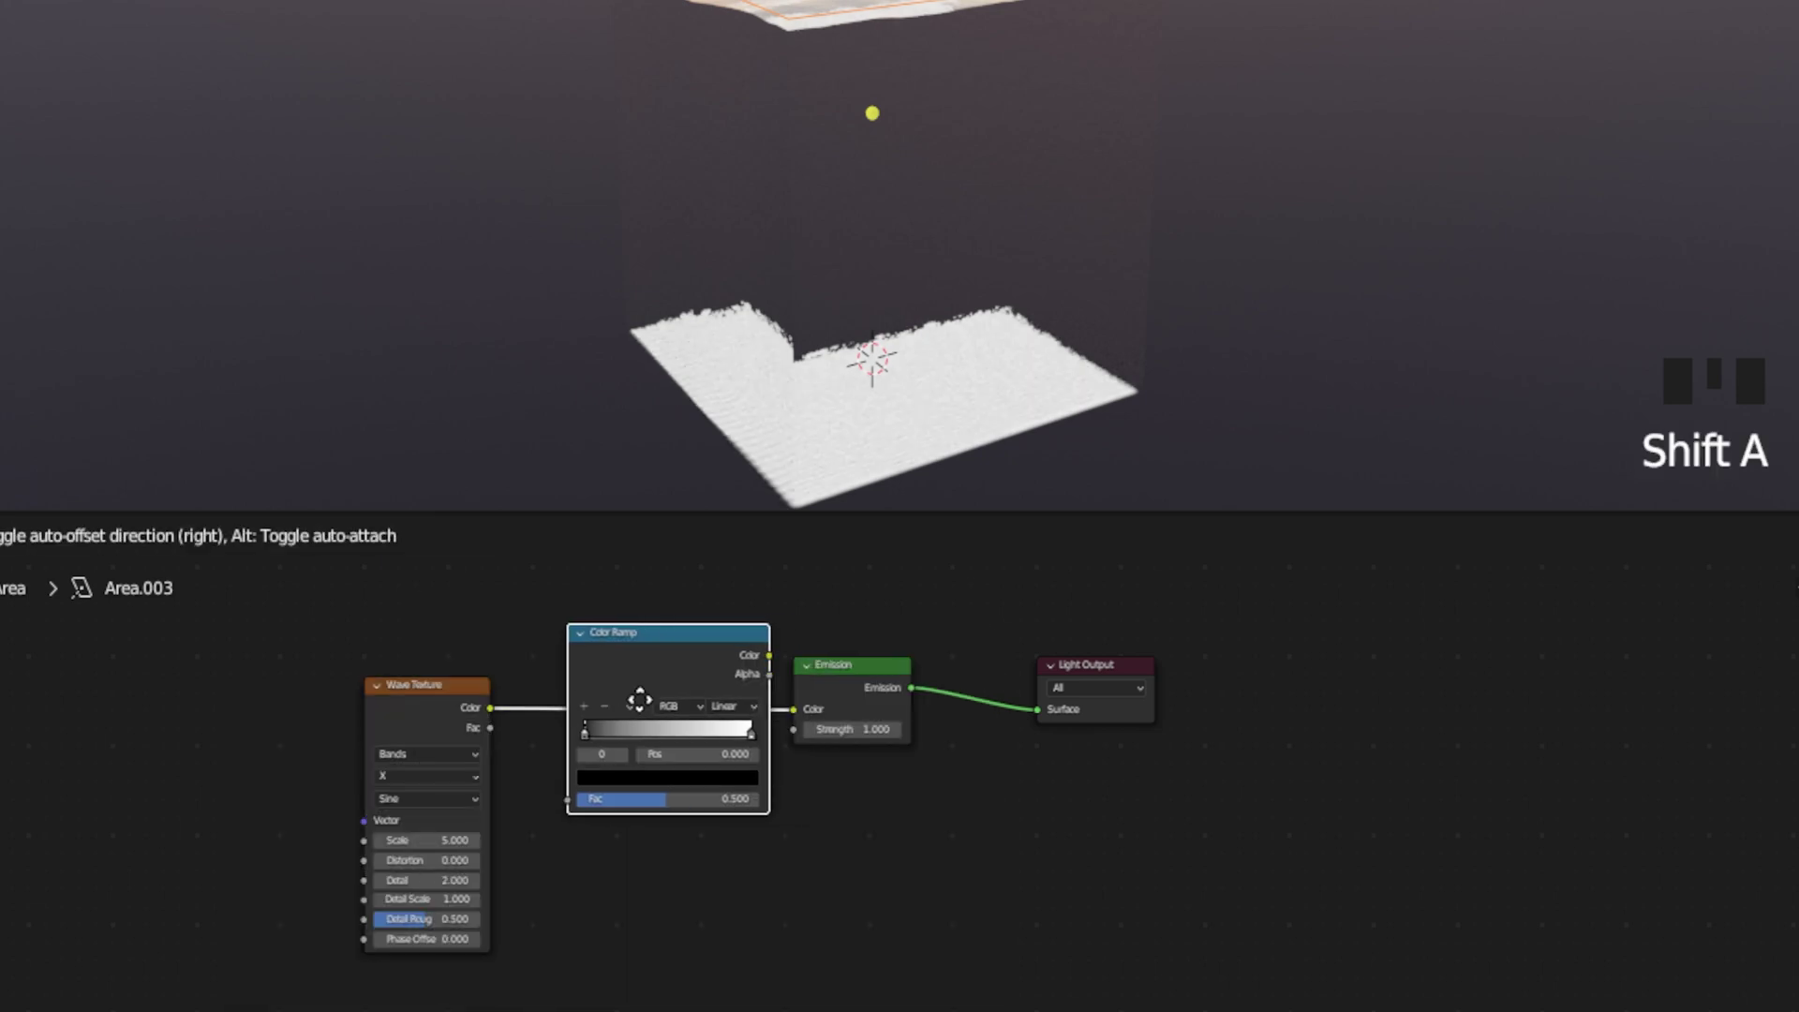
left_click(639, 698)
left_click_drag(587, 729, 736, 731)
Set the Wave Texture's distortion to 30 and its scale to 0.540.
scroll(497, 842, "up", 4)
left_click(334, 911)
type("30")
key("Return")
left_click_drag(319, 839, 274, 839, "shift")
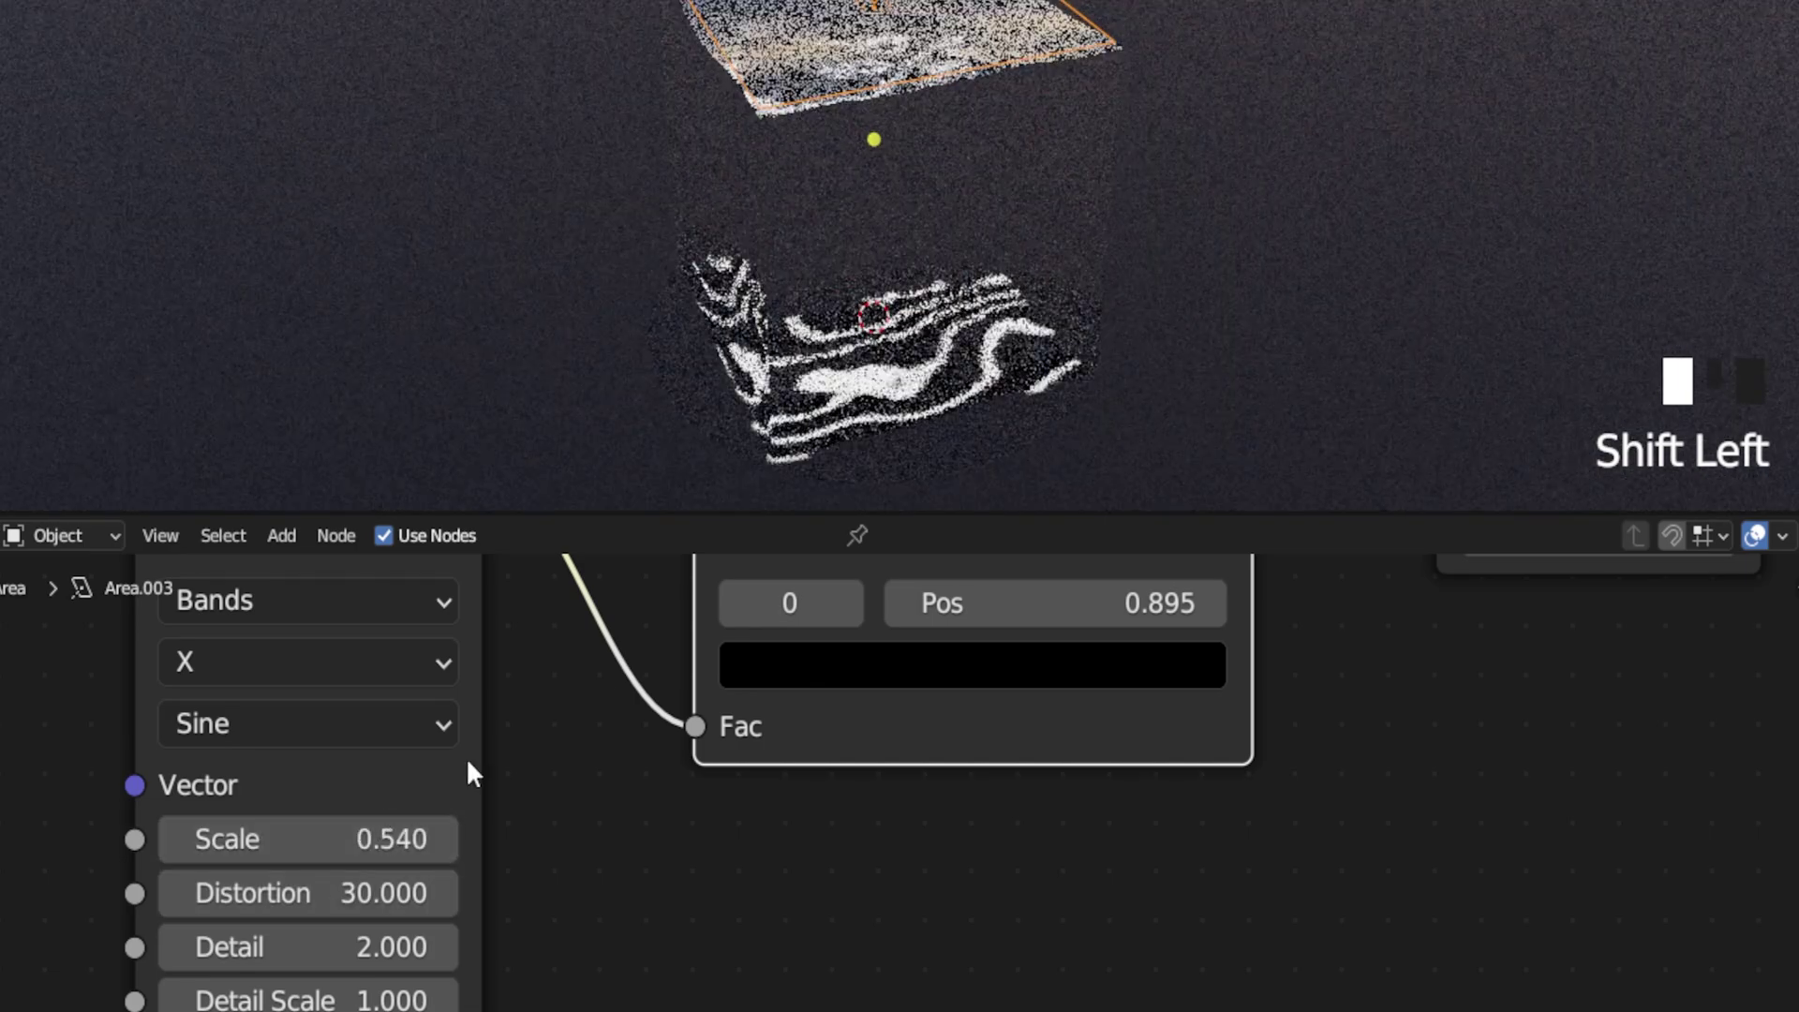
Duplicate the light's Wave Texture and Color Ramp nodes and place the copies below the originals.
middle_click_drag(1293, 187, 1337, 160)
scroll(722, 594, "down", 14)
scroll(817, 783, "down", 2)
key("shift+d")
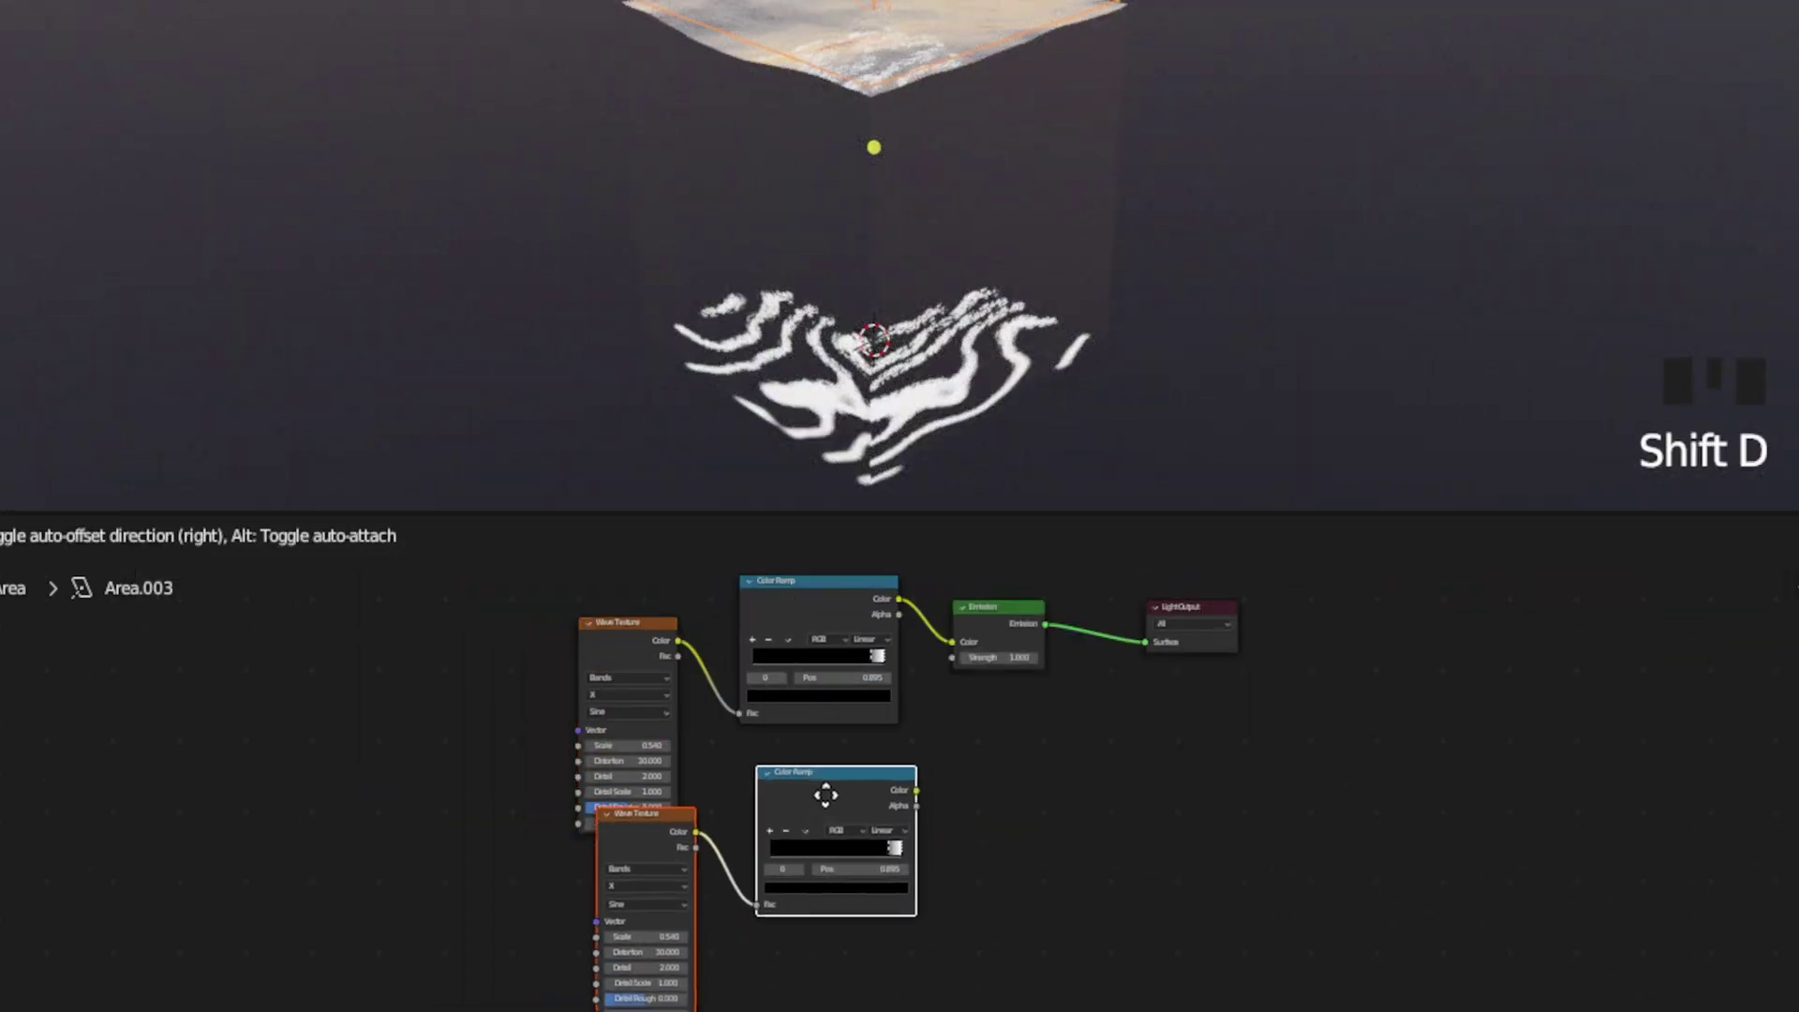
left_click(896, 869)
Combine both Color Ramps in a color Mix node, duplicate in A and original in B, and connect its Result to the Emission Color.
left_click_drag(907, 892, 957, 802)
type("mix")
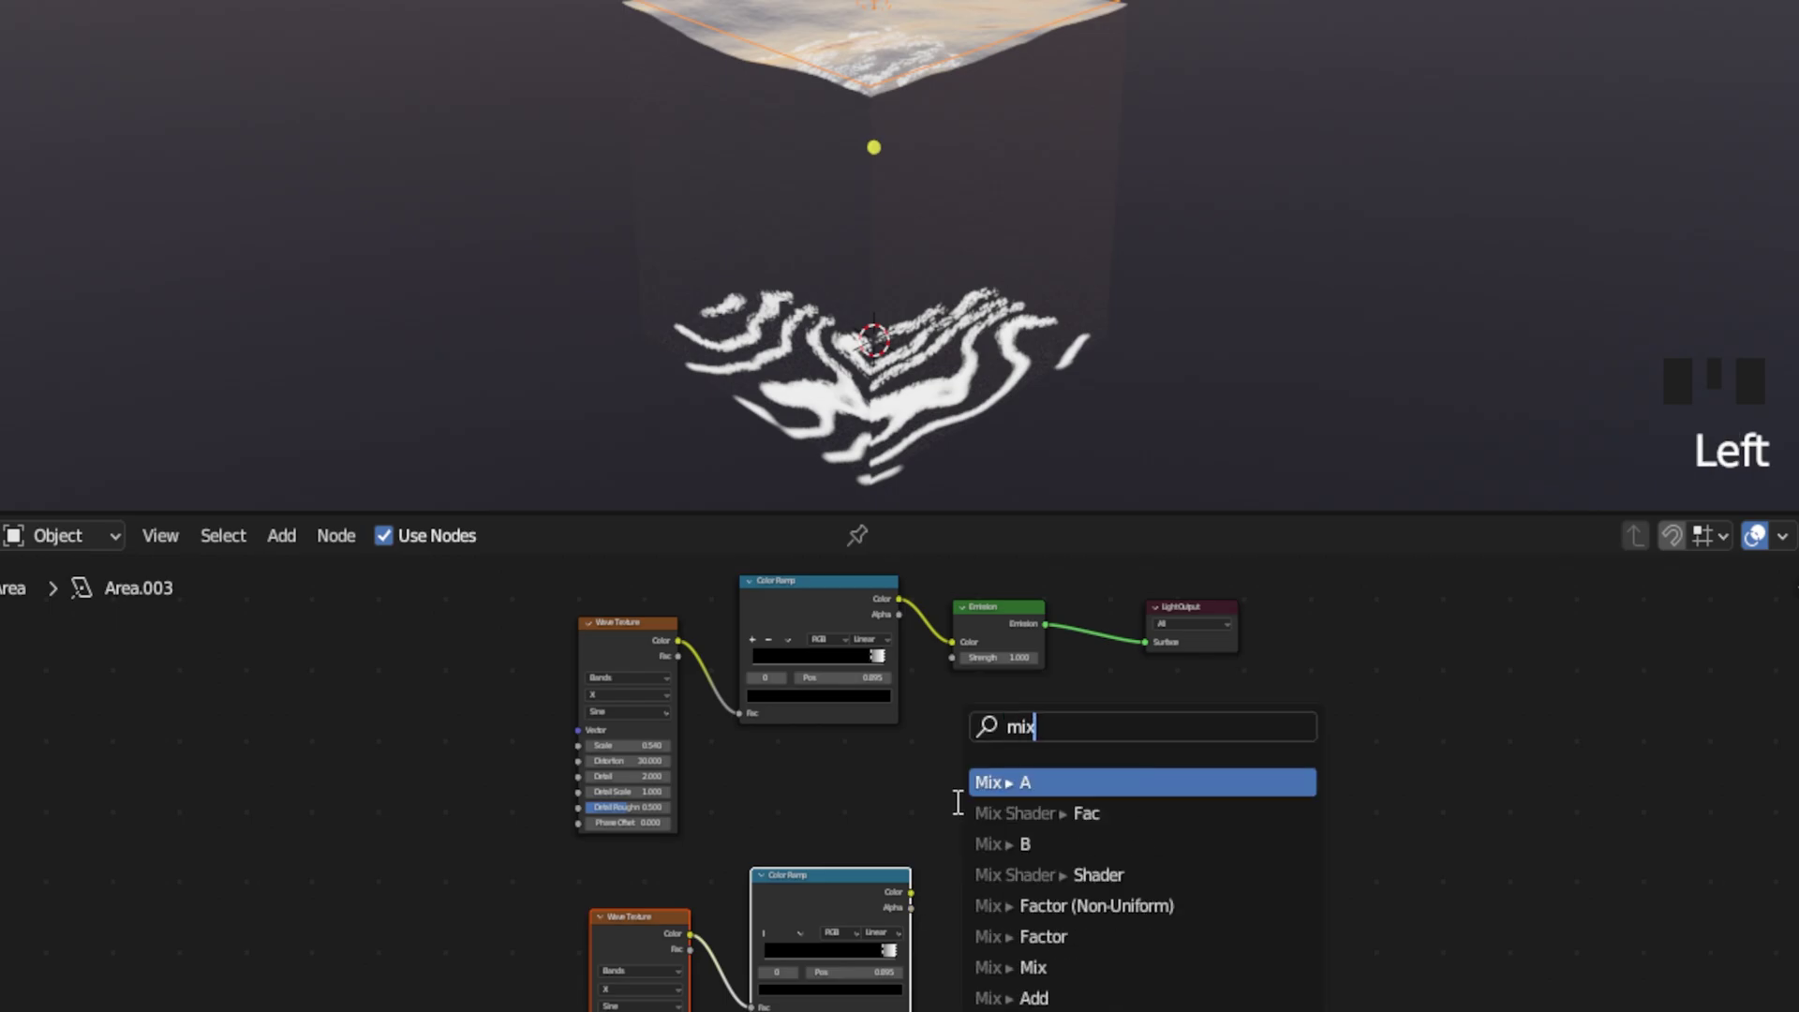
key("Return")
right_click_drag(1038, 598, 977, 637, "ctrl")
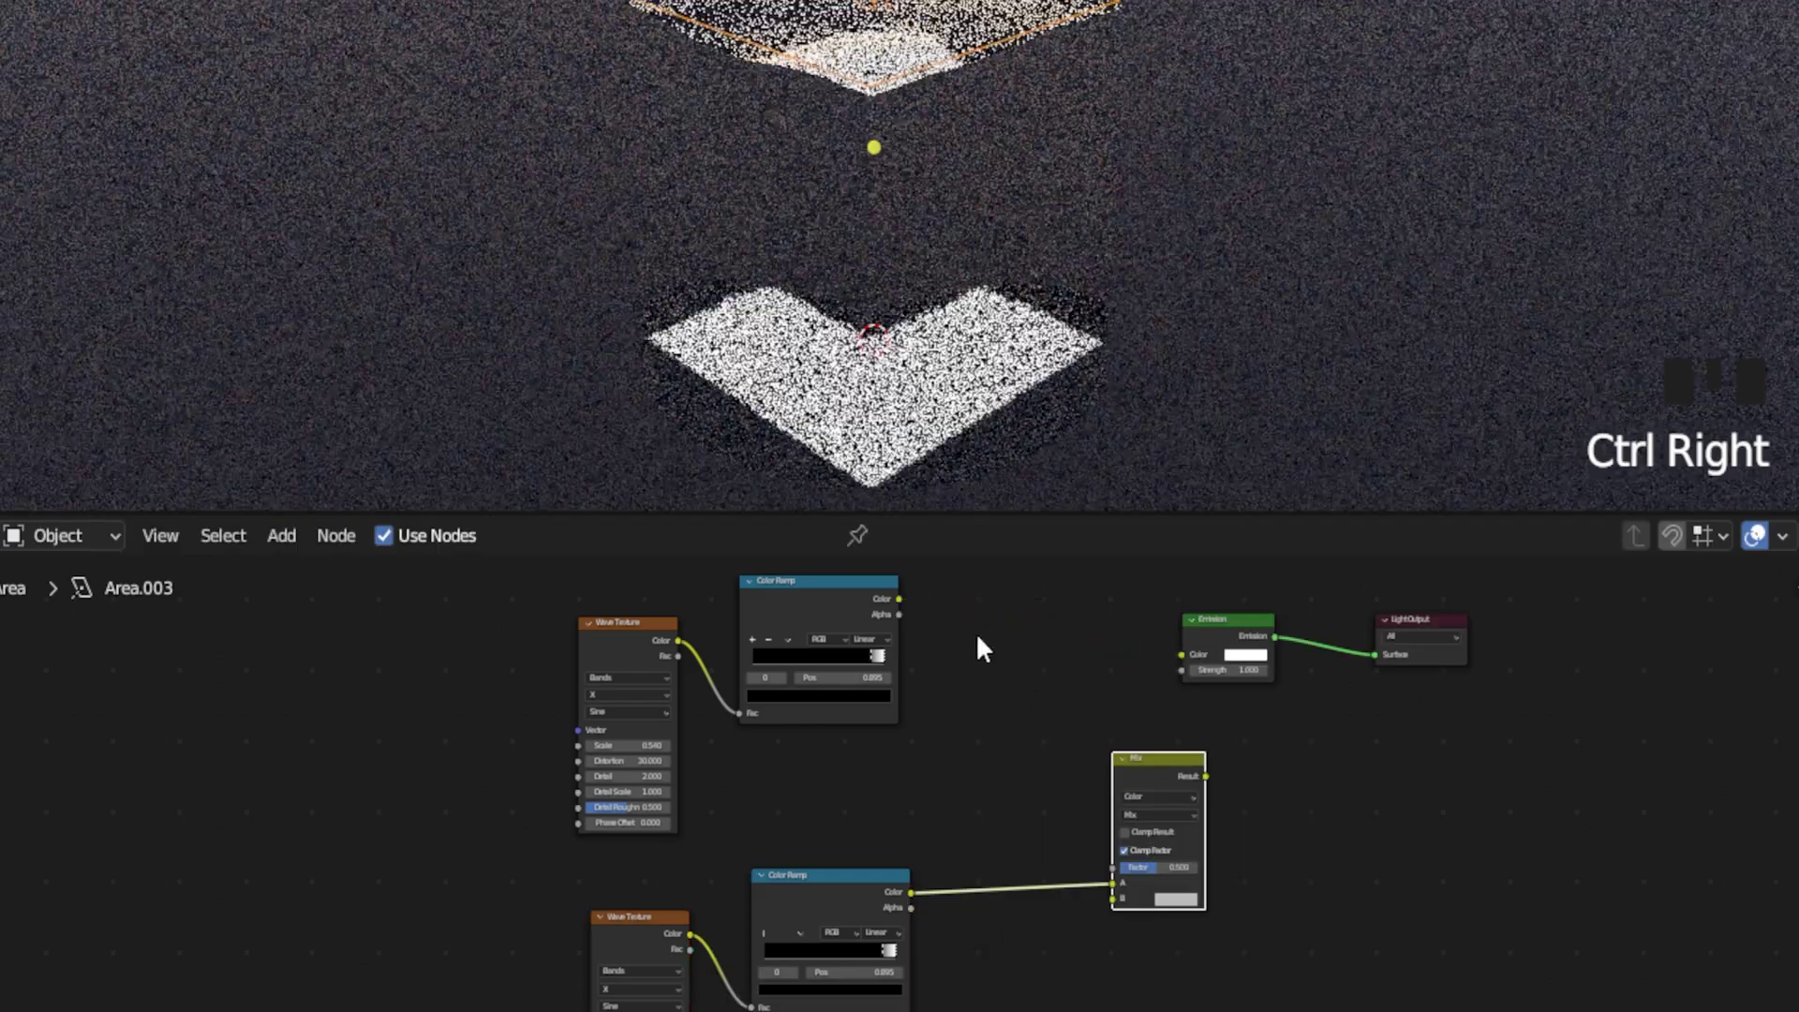
left_click_drag(898, 598, 1112, 897)
left_click_drag(1205, 775, 1181, 654)
Set the duplicated Wave Texture's scale to 0.600 and distortion to 26.330, and play the animation to check the light pattern.
scroll(669, 892, "up", 5)
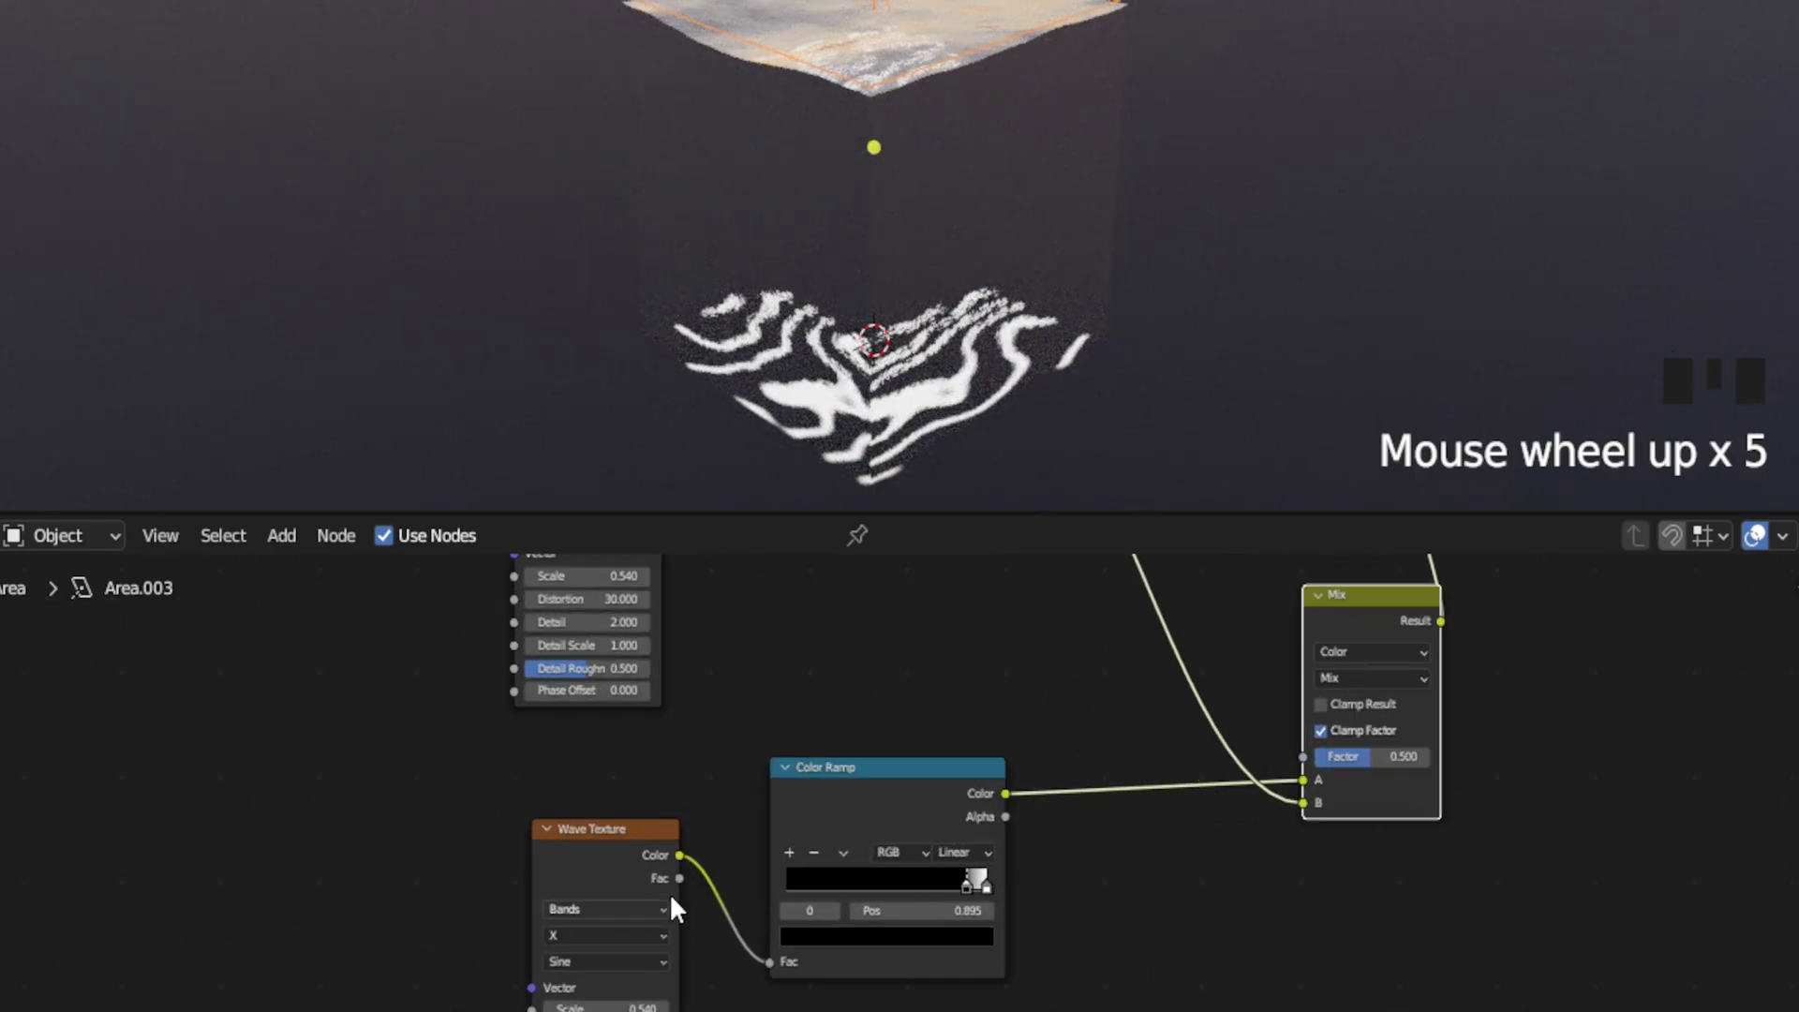
scroll(615, 751, "up", 7)
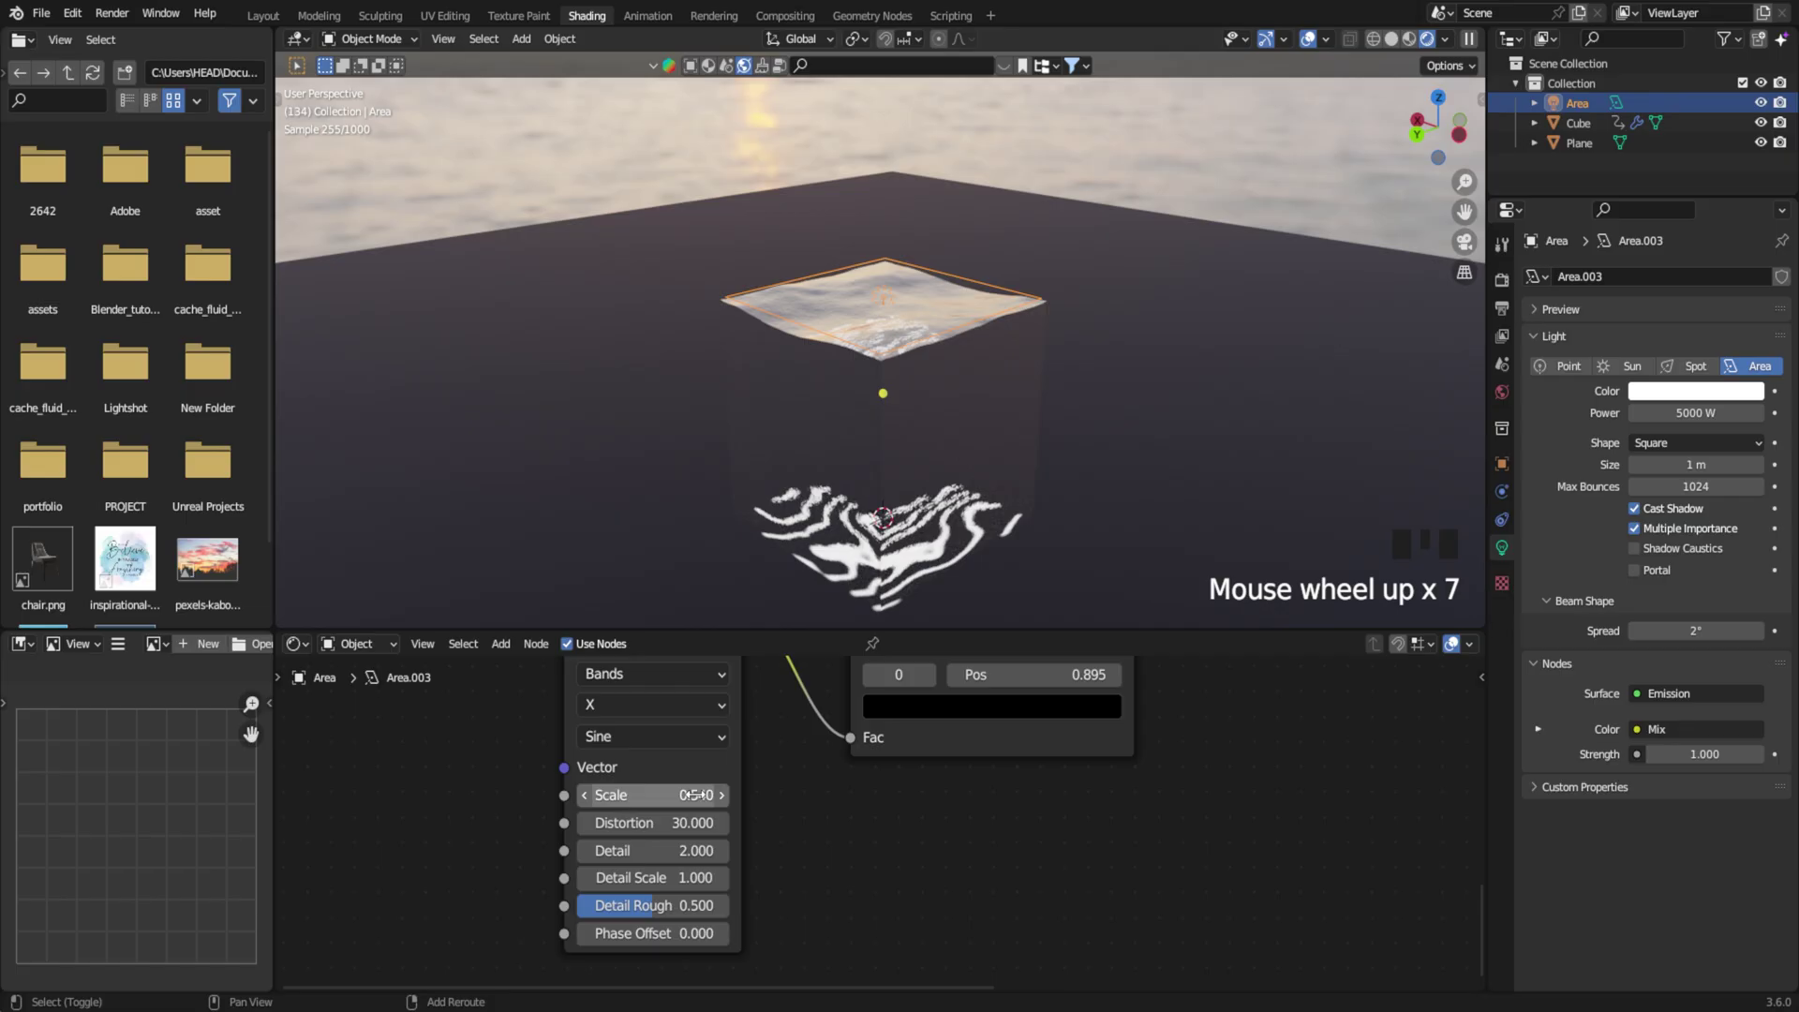
key("space")
key("space")
key("space")
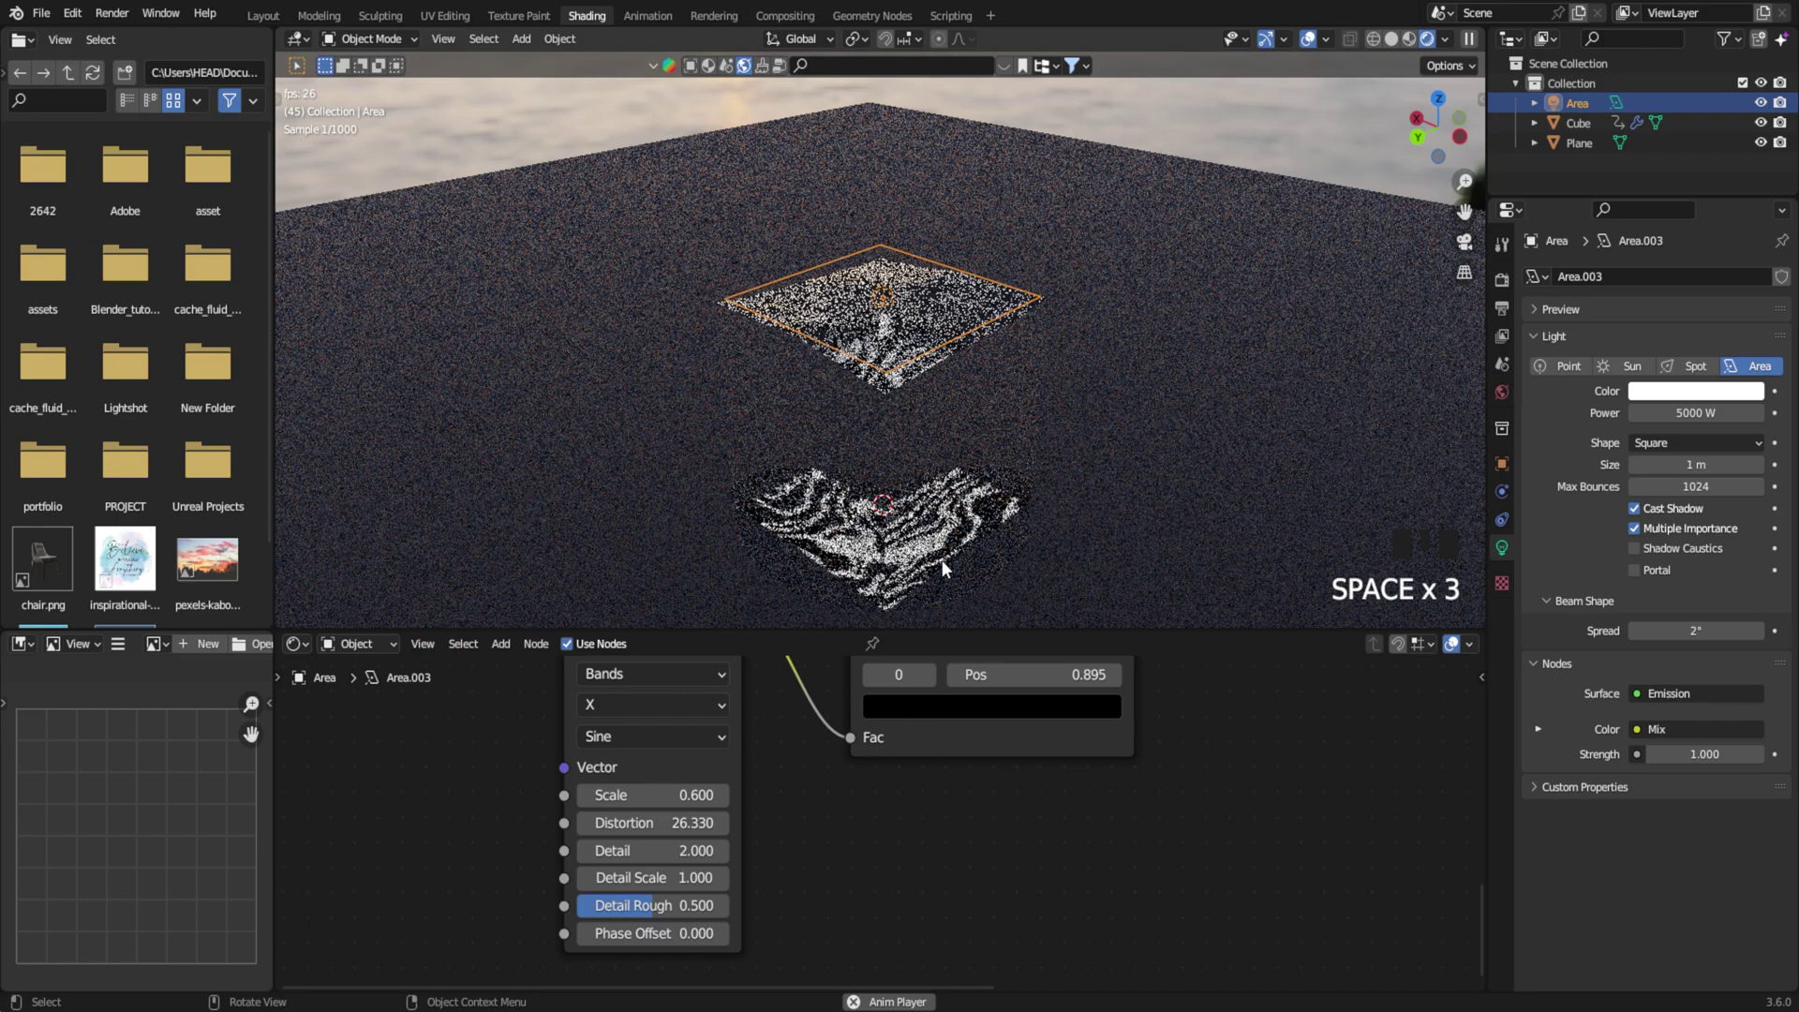
key("space")
key("space")
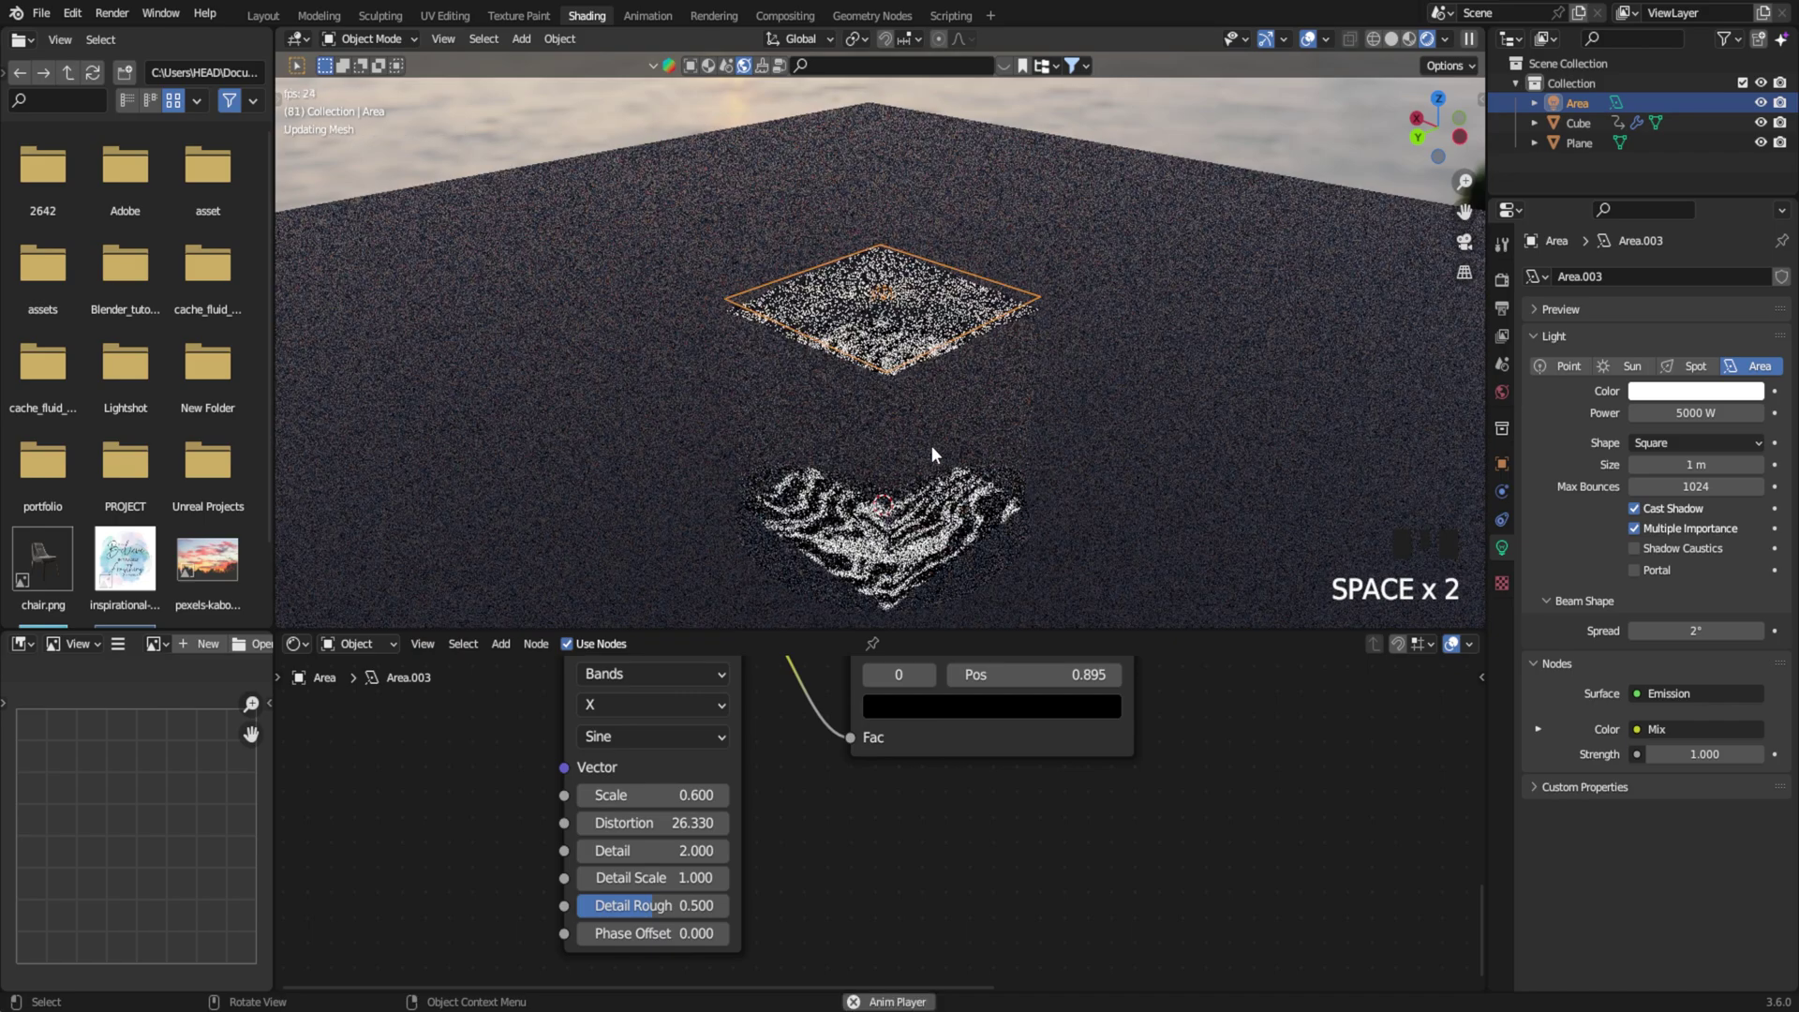
key("space")
Add a Principled Volume node to the cube's material and connect it to the Volume input of the Material Output.
left_click(297, 644)
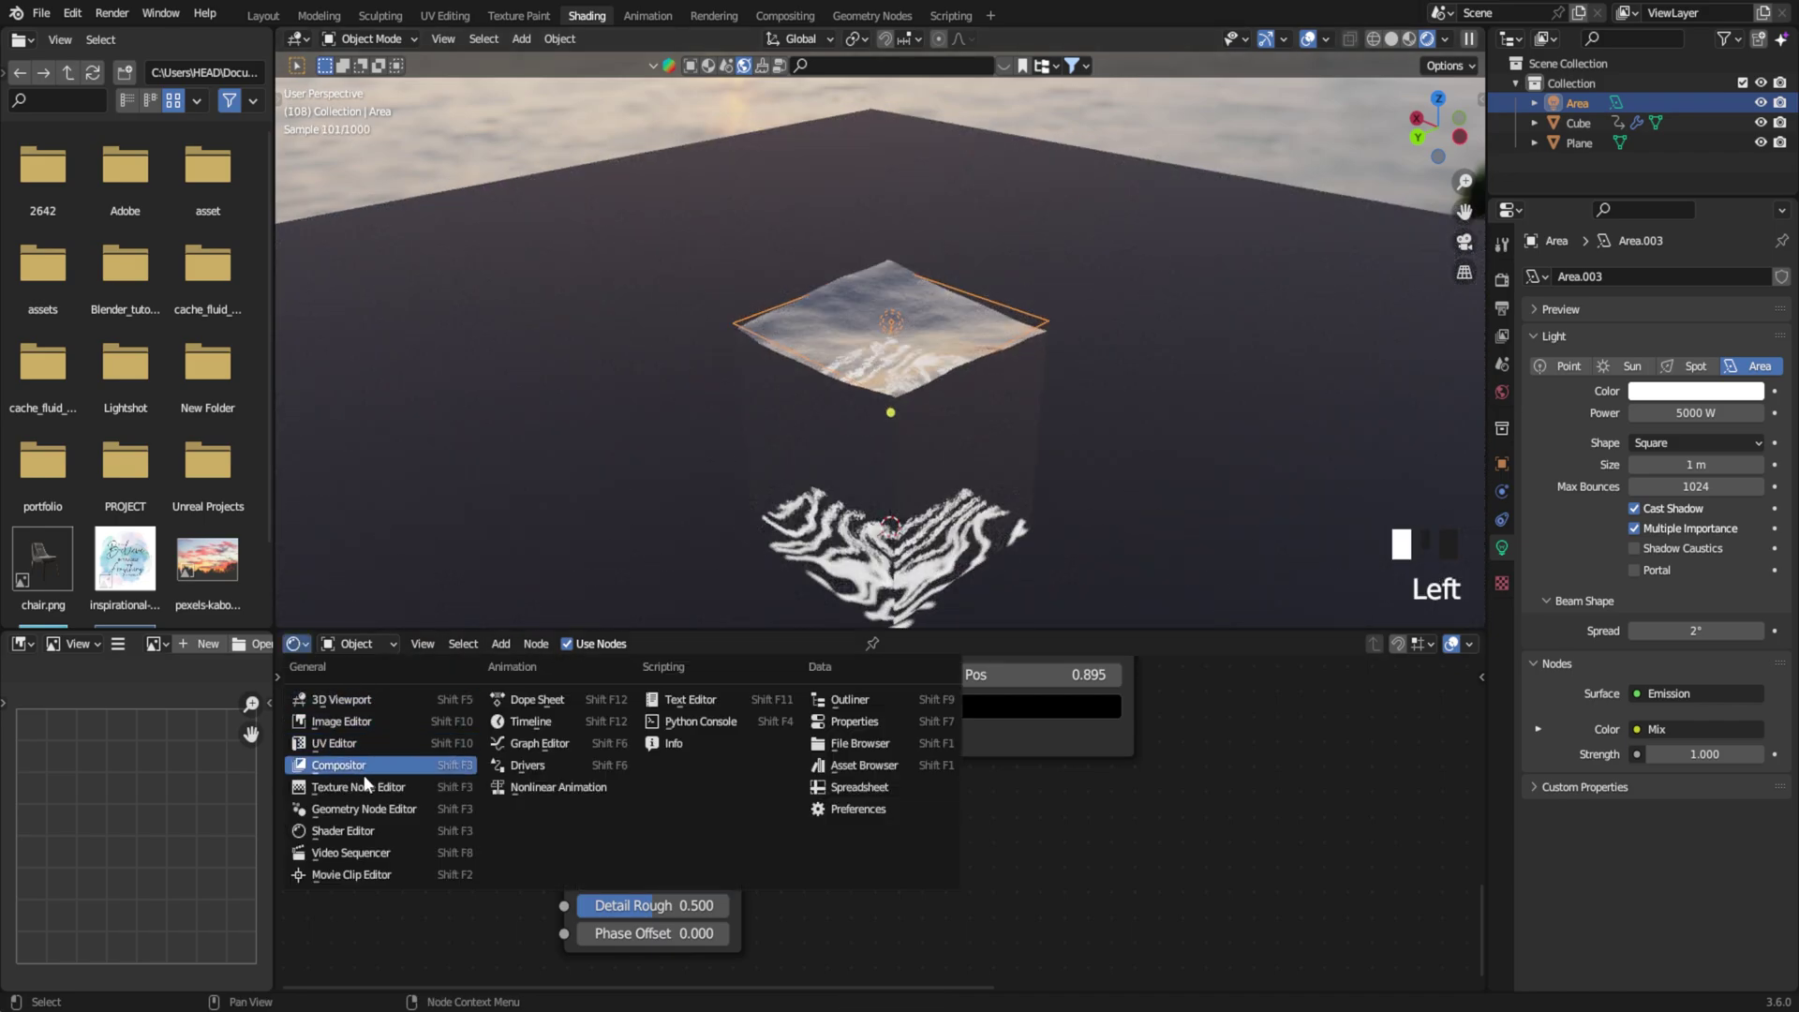
left_click(1033, 458)
middle_click_drag(1321, 706, 975, 801)
scroll(975, 801, "down", 2)
middle_click_drag(1229, 663, 855, 743)
left_click(851, 729)
left_click_drag(851, 729, 1226, 687)
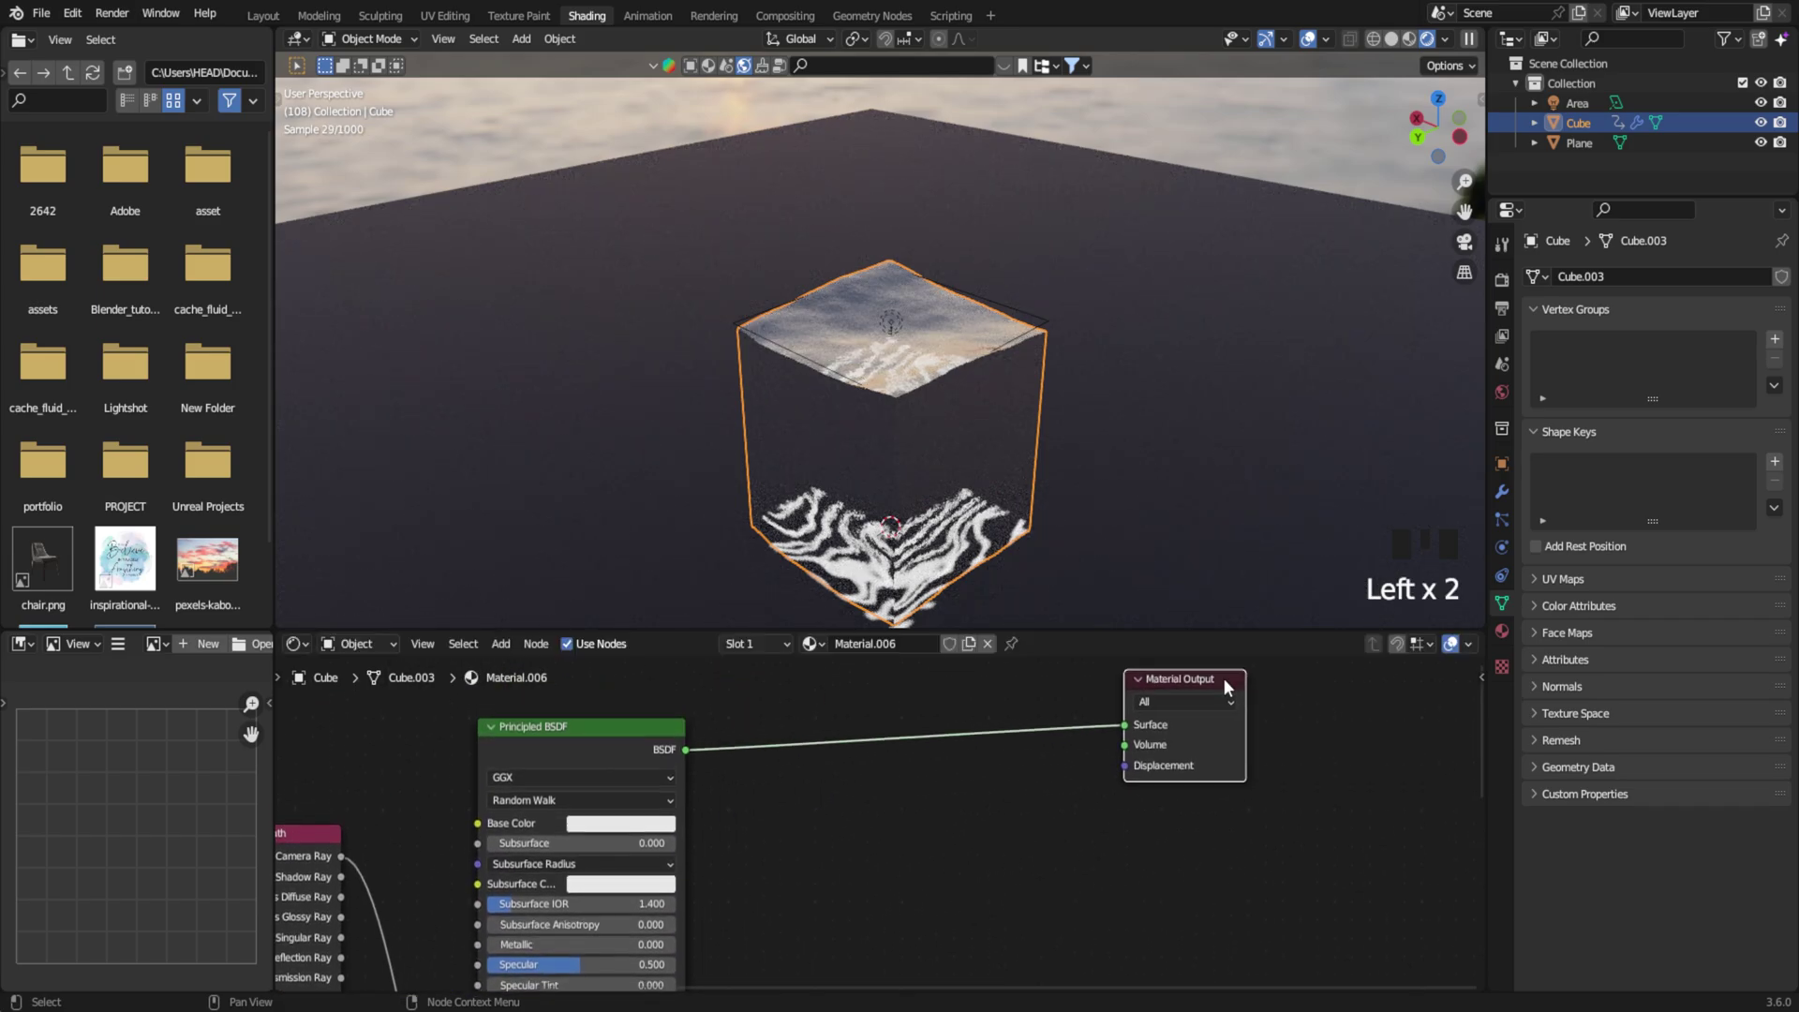
left_click_drag(1125, 745, 957, 831)
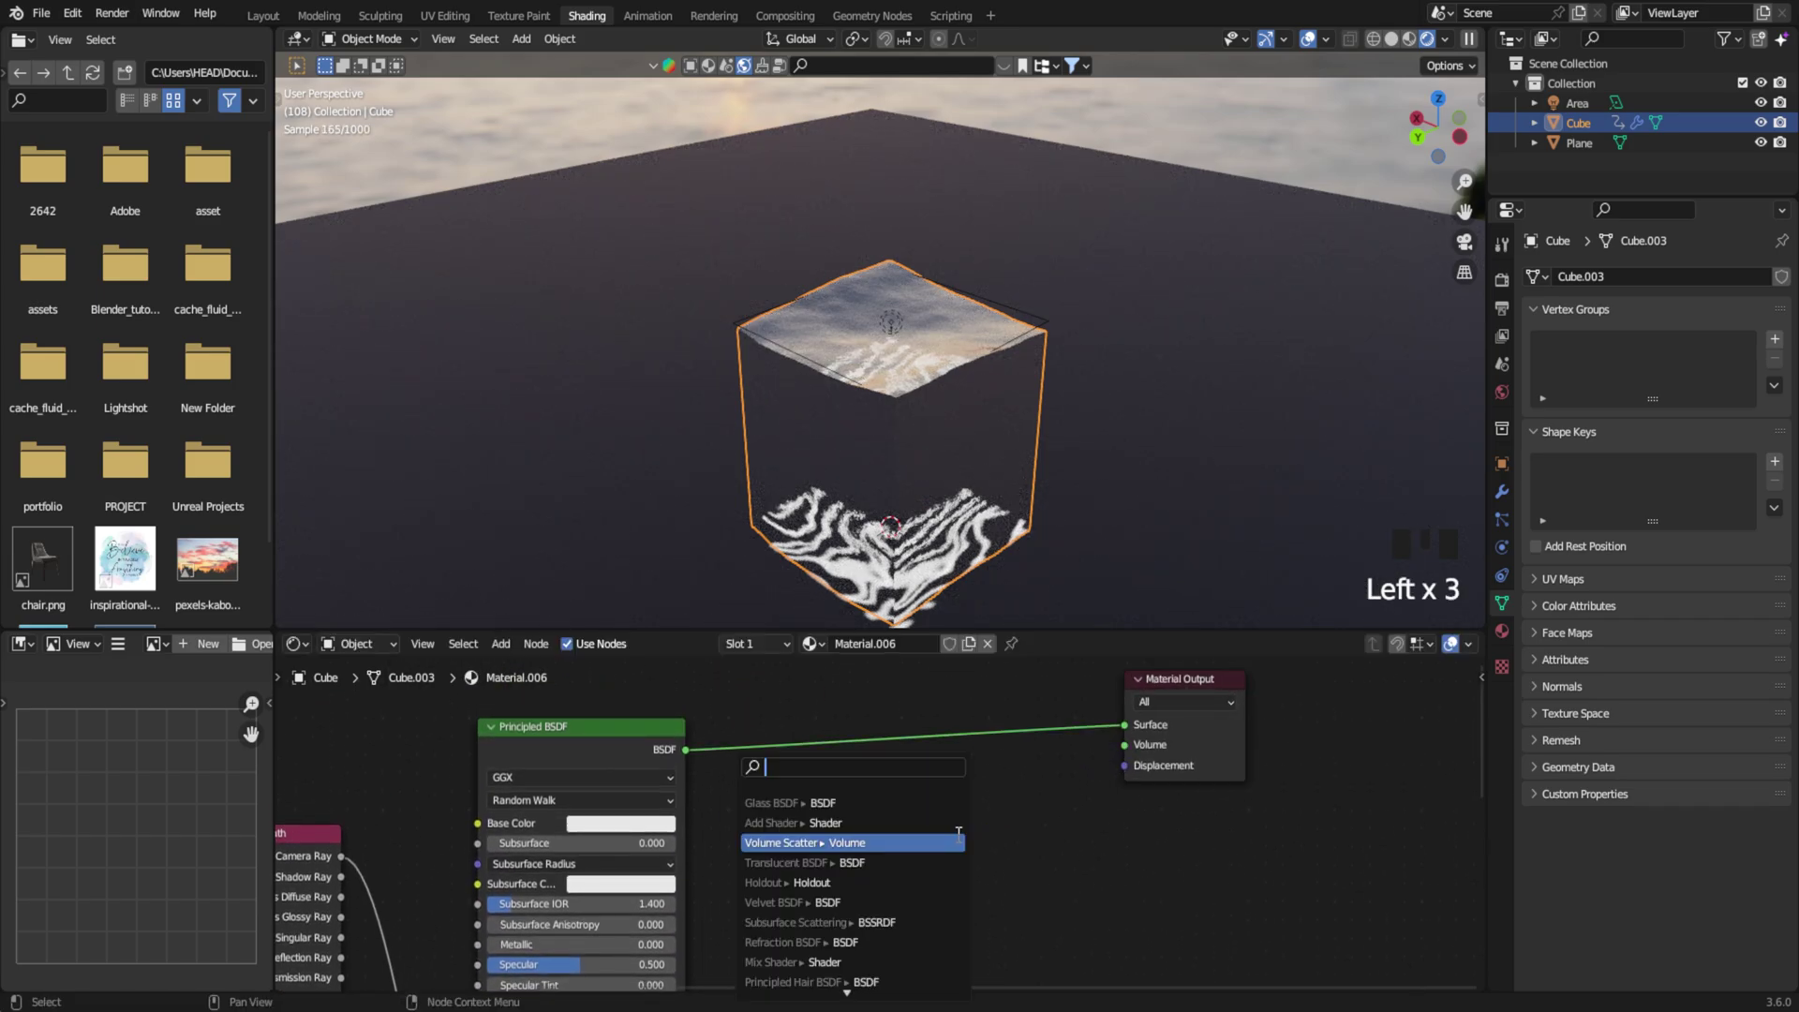
type("pri")
left_click(951, 823)
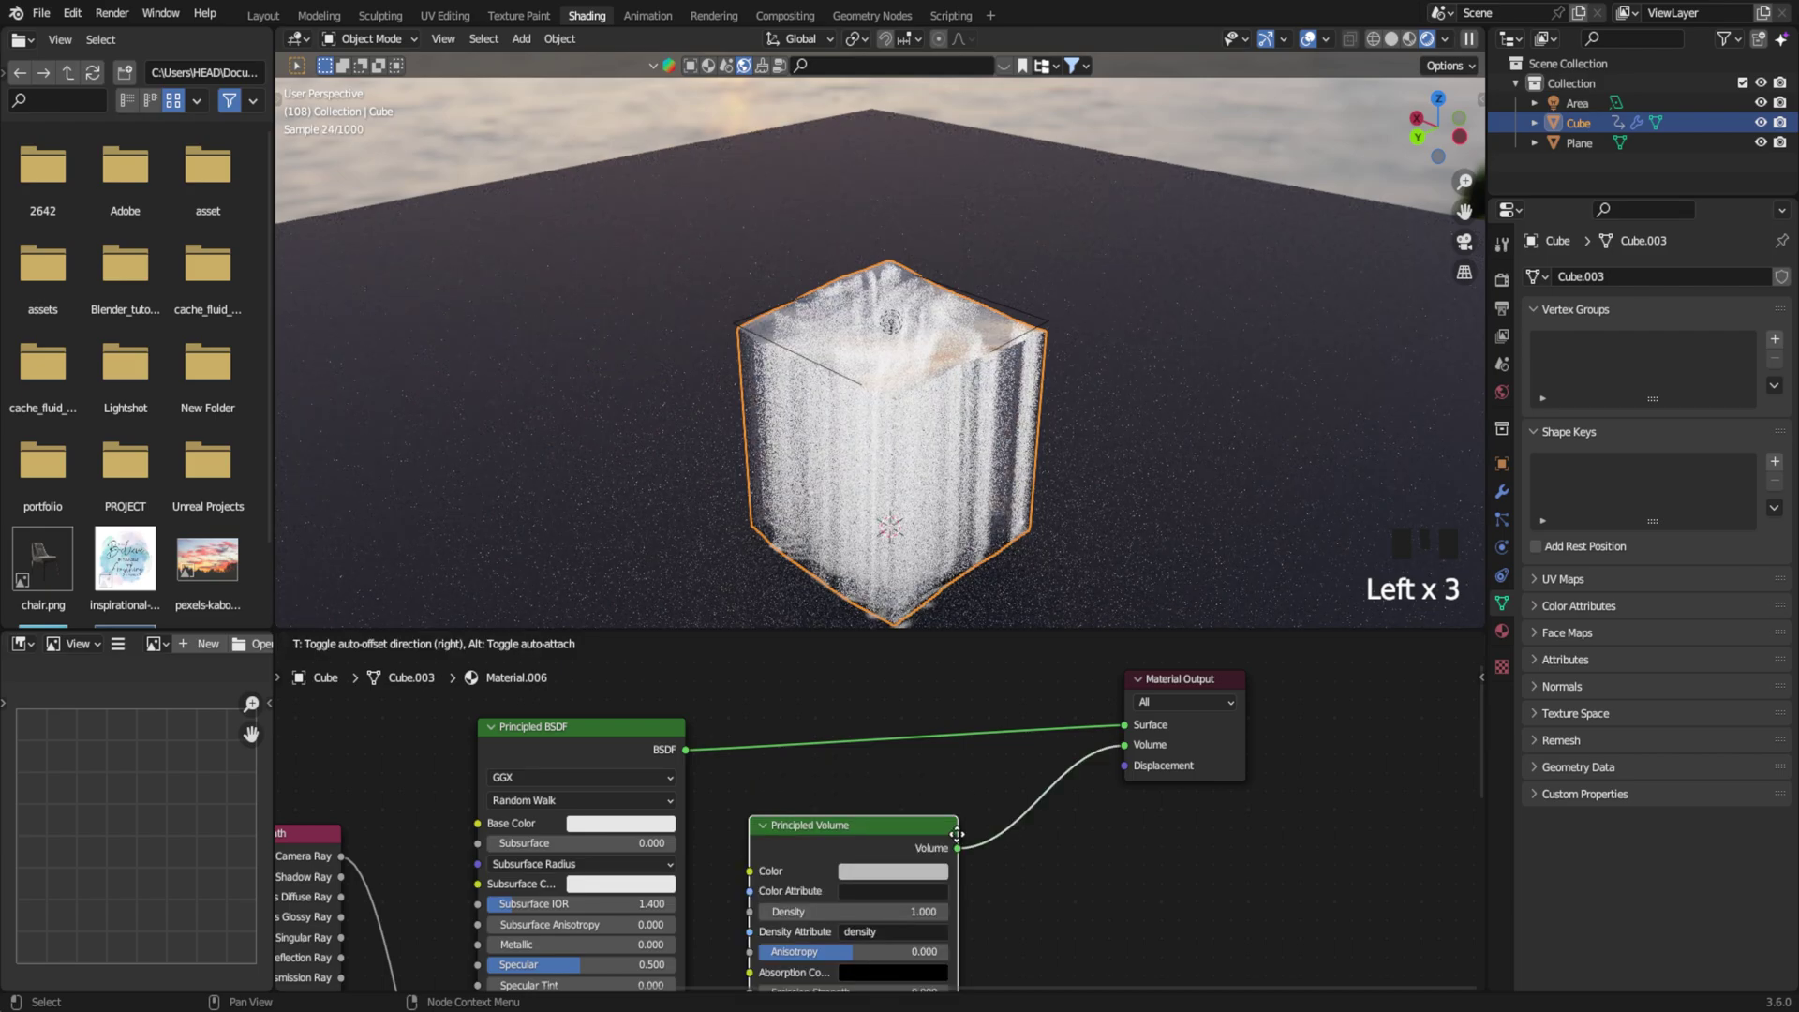
Set the Principled Volume's density to 0.15 and its anisotropy to 0.700.
left_click(900, 895)
type(".15")
key("Return")
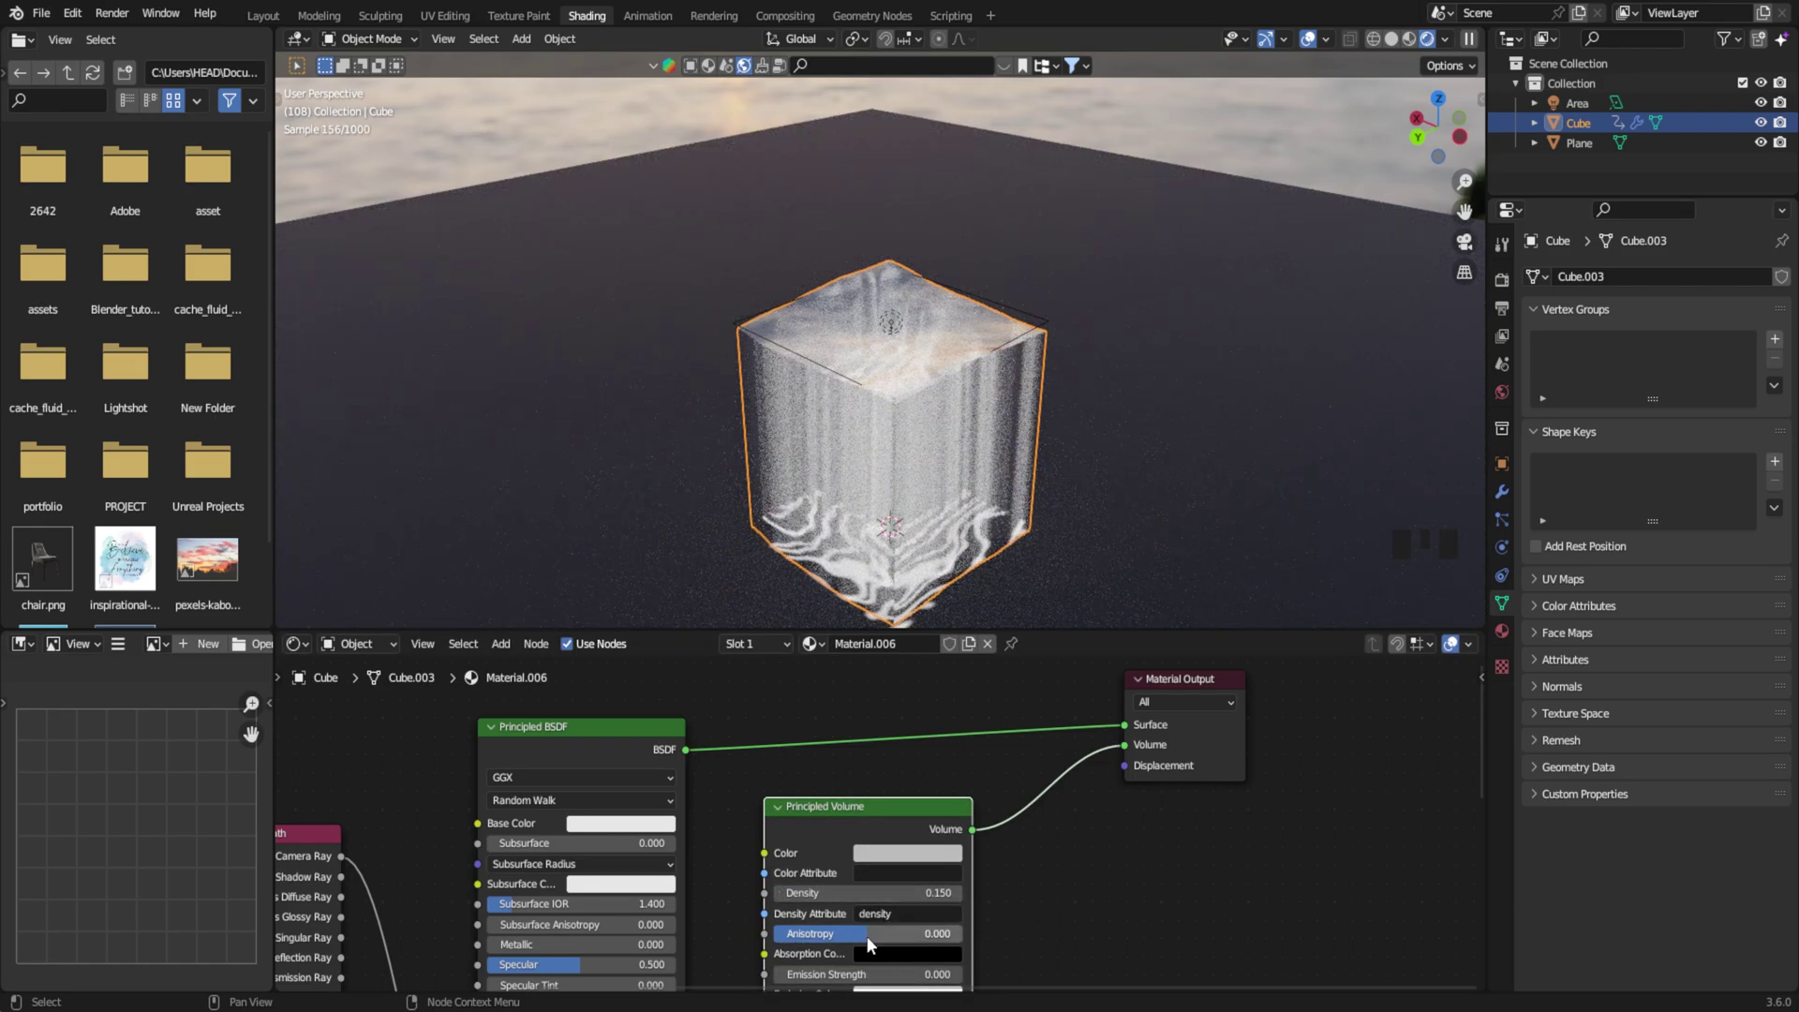
left_click_drag(870, 940, 975, 941)
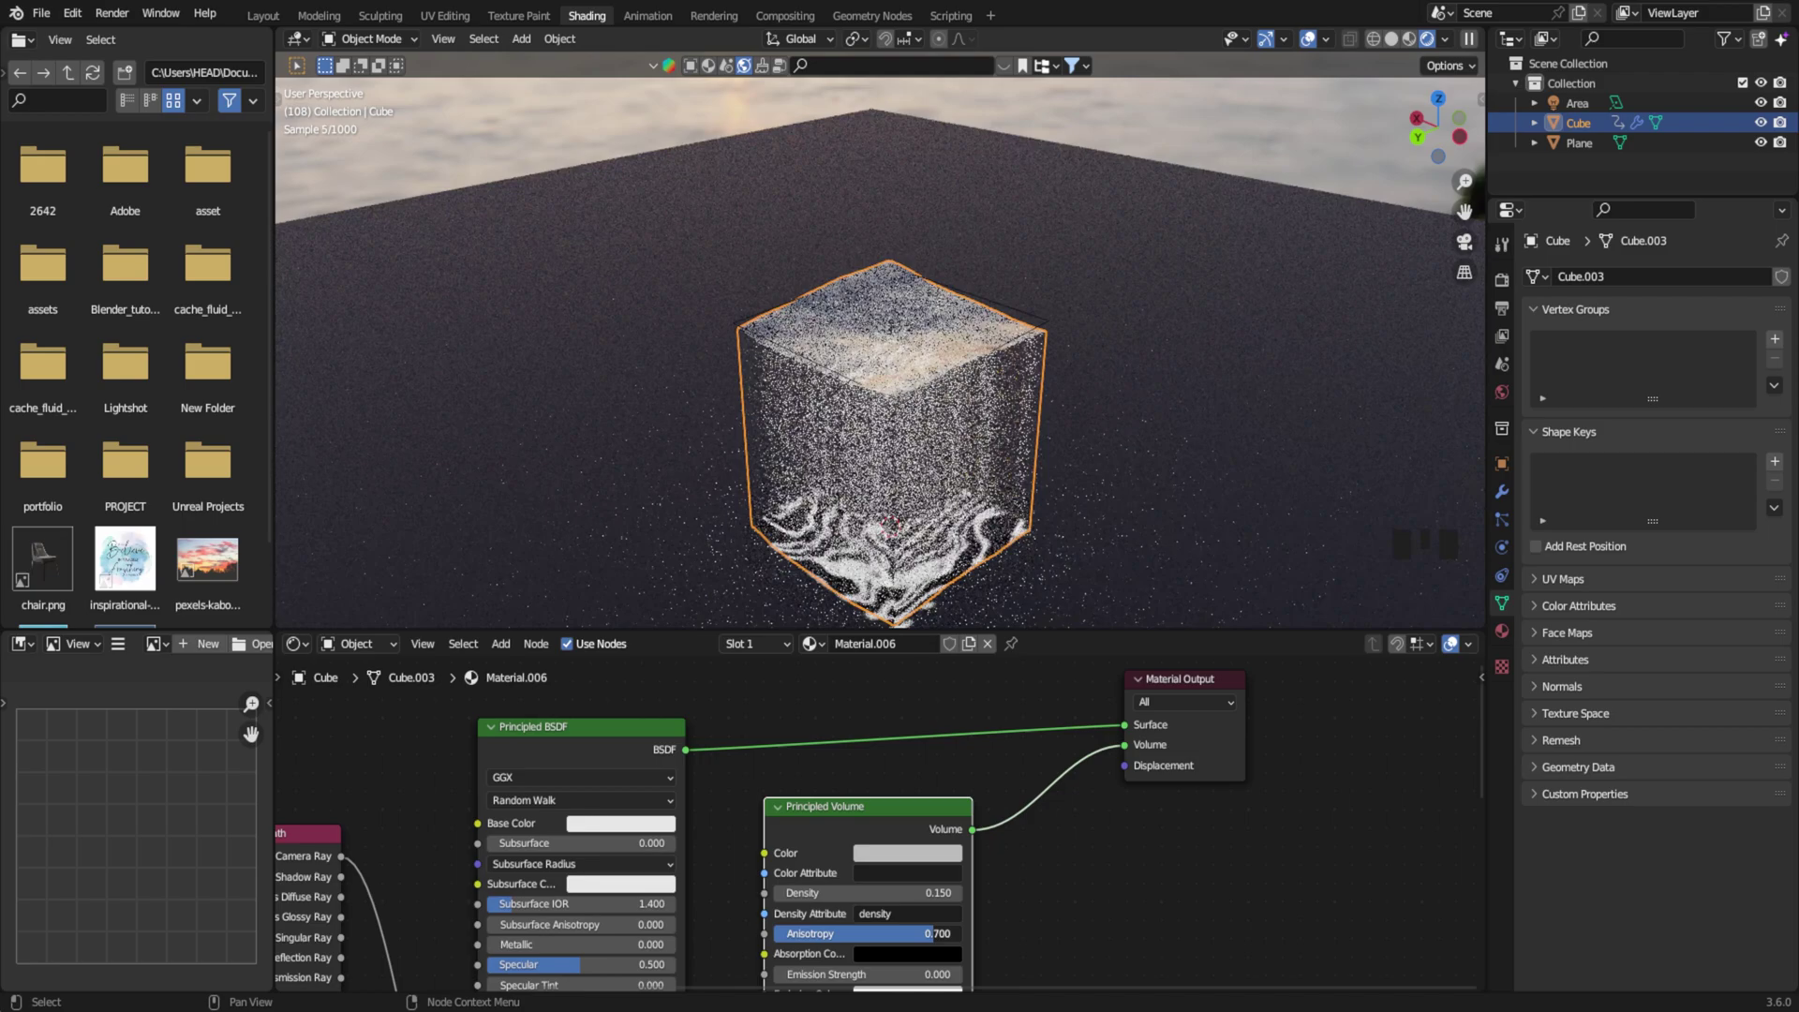
middle_click_drag(1068, 582, 1082, 390)
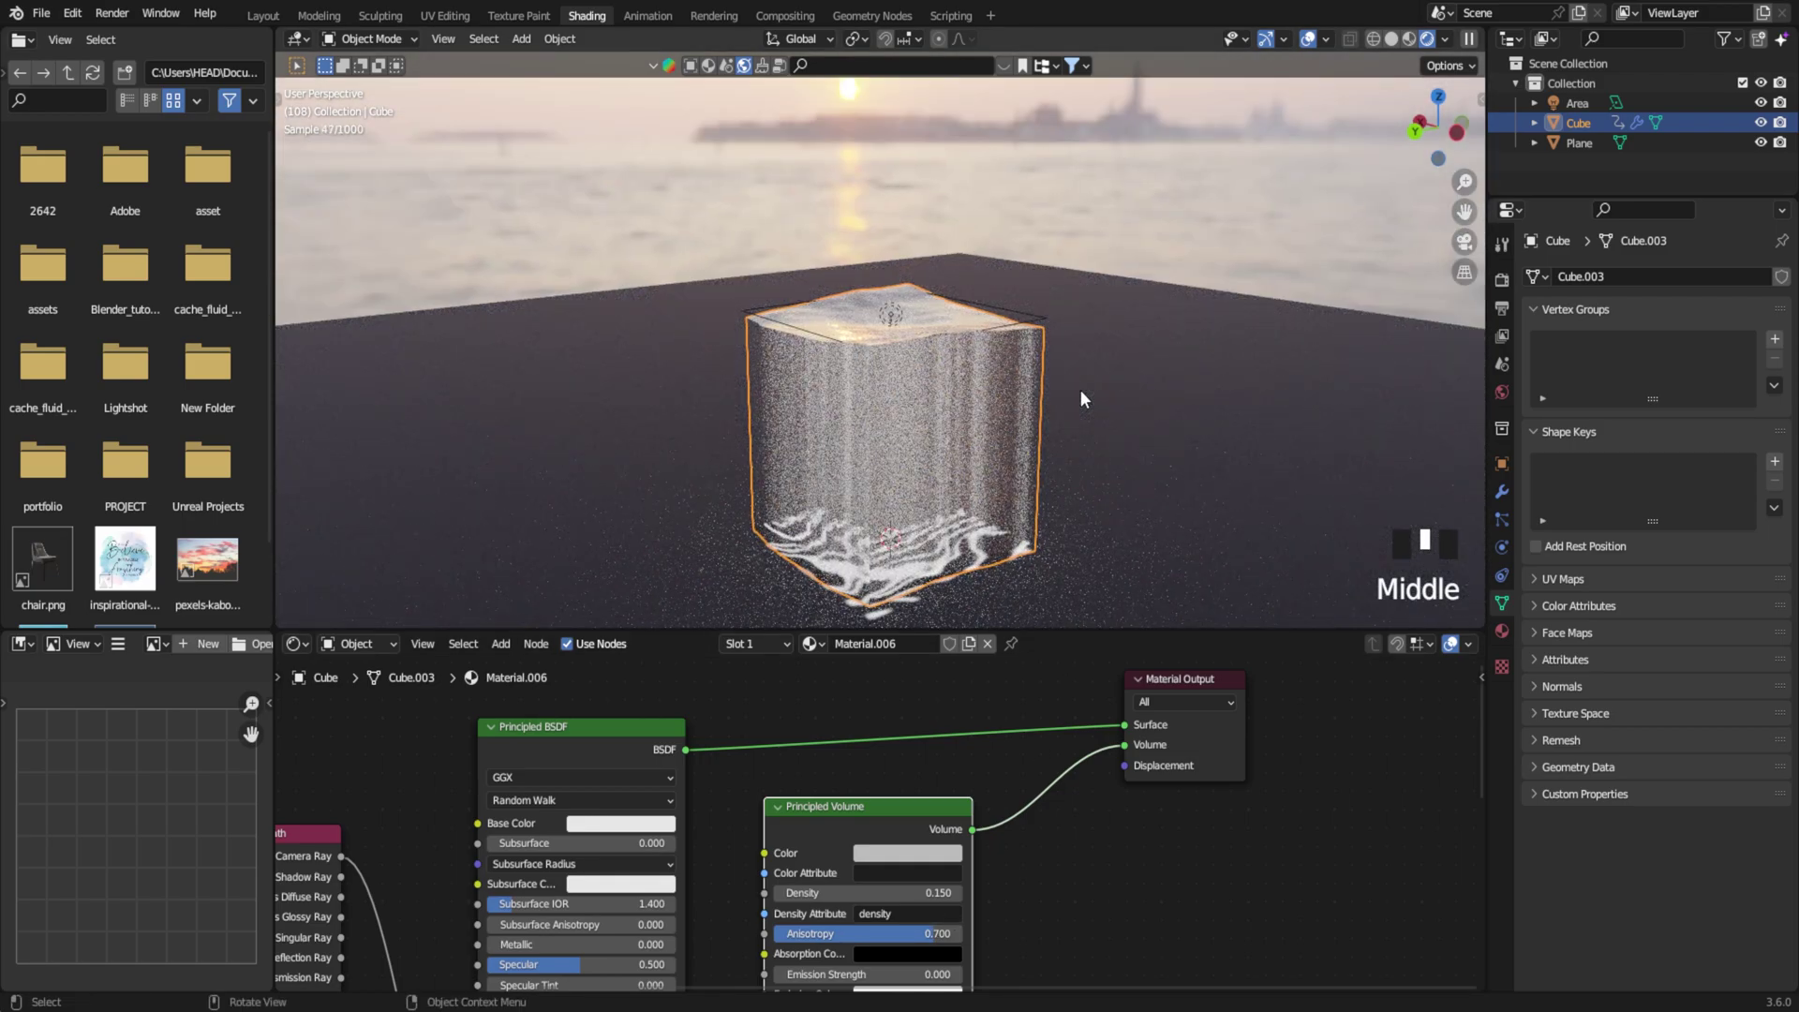
middle_click_drag(1064, 346, 1066, 363)
Add a Mix Shader node on the link between the Principled Volume and the Material Output's Volume input.
key("shift+a")
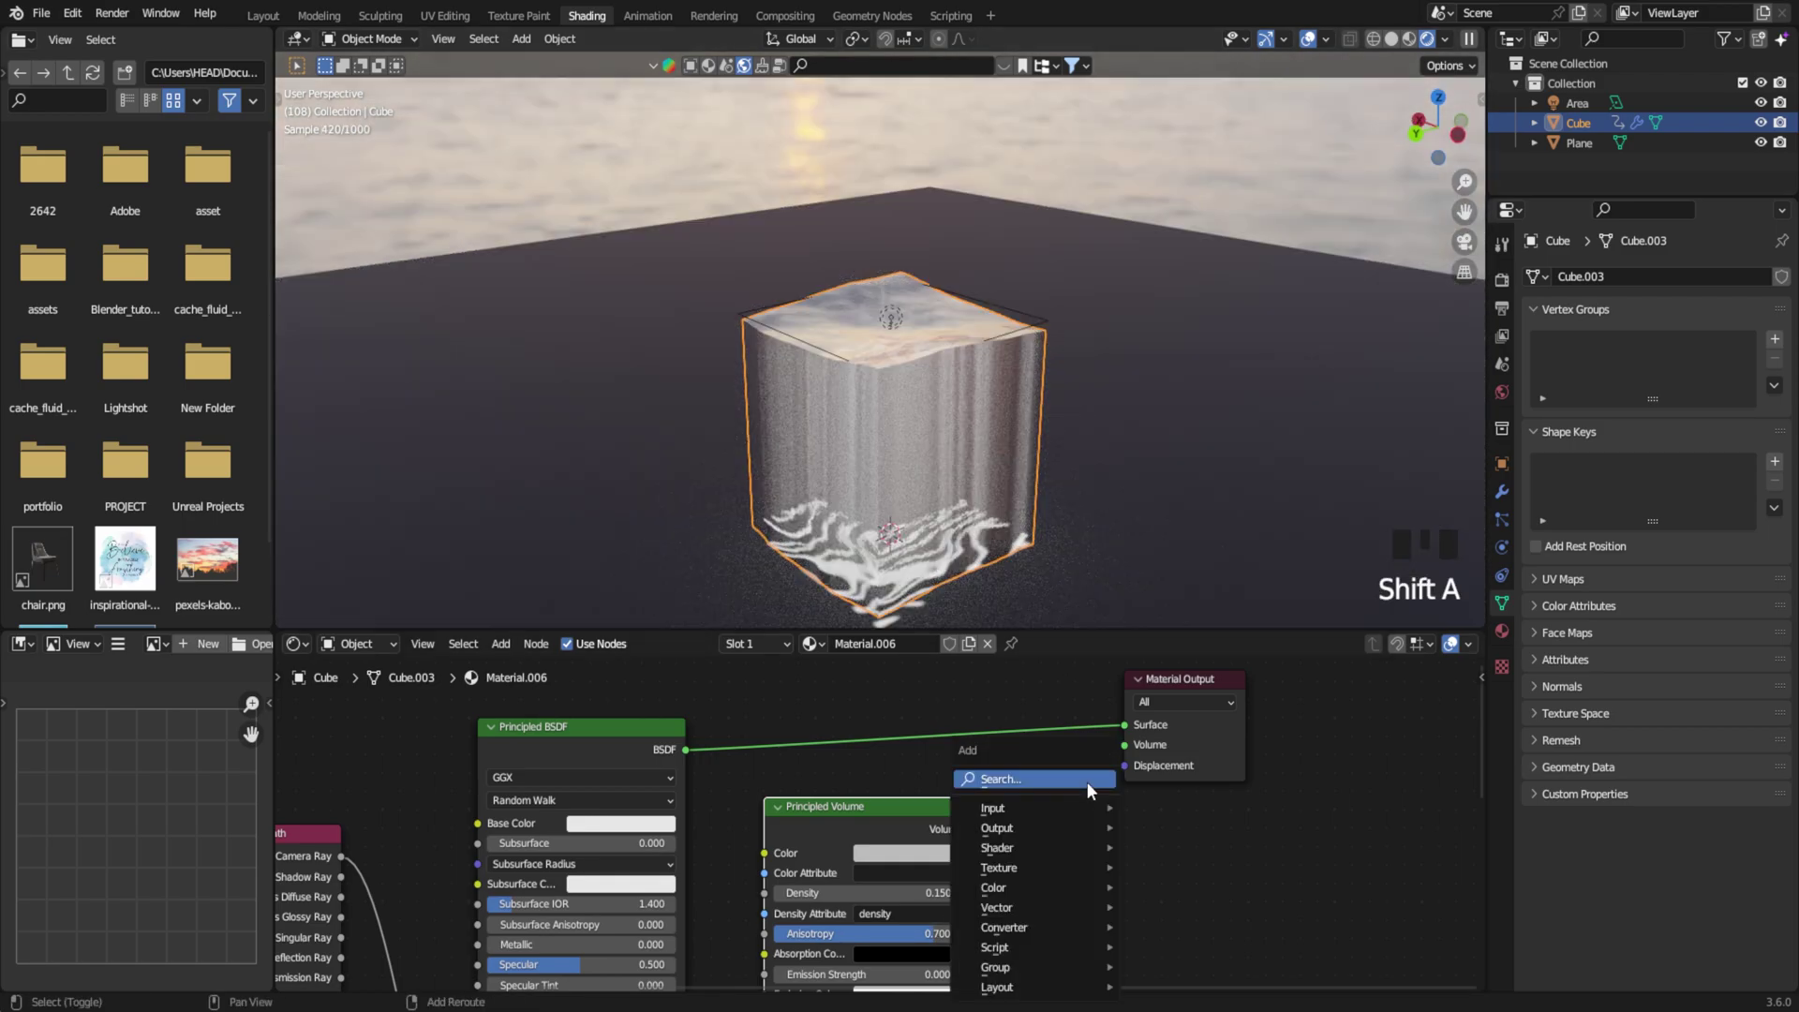
left_click(1087, 783)
type("mix s")
key("Return")
left_click(1038, 781)
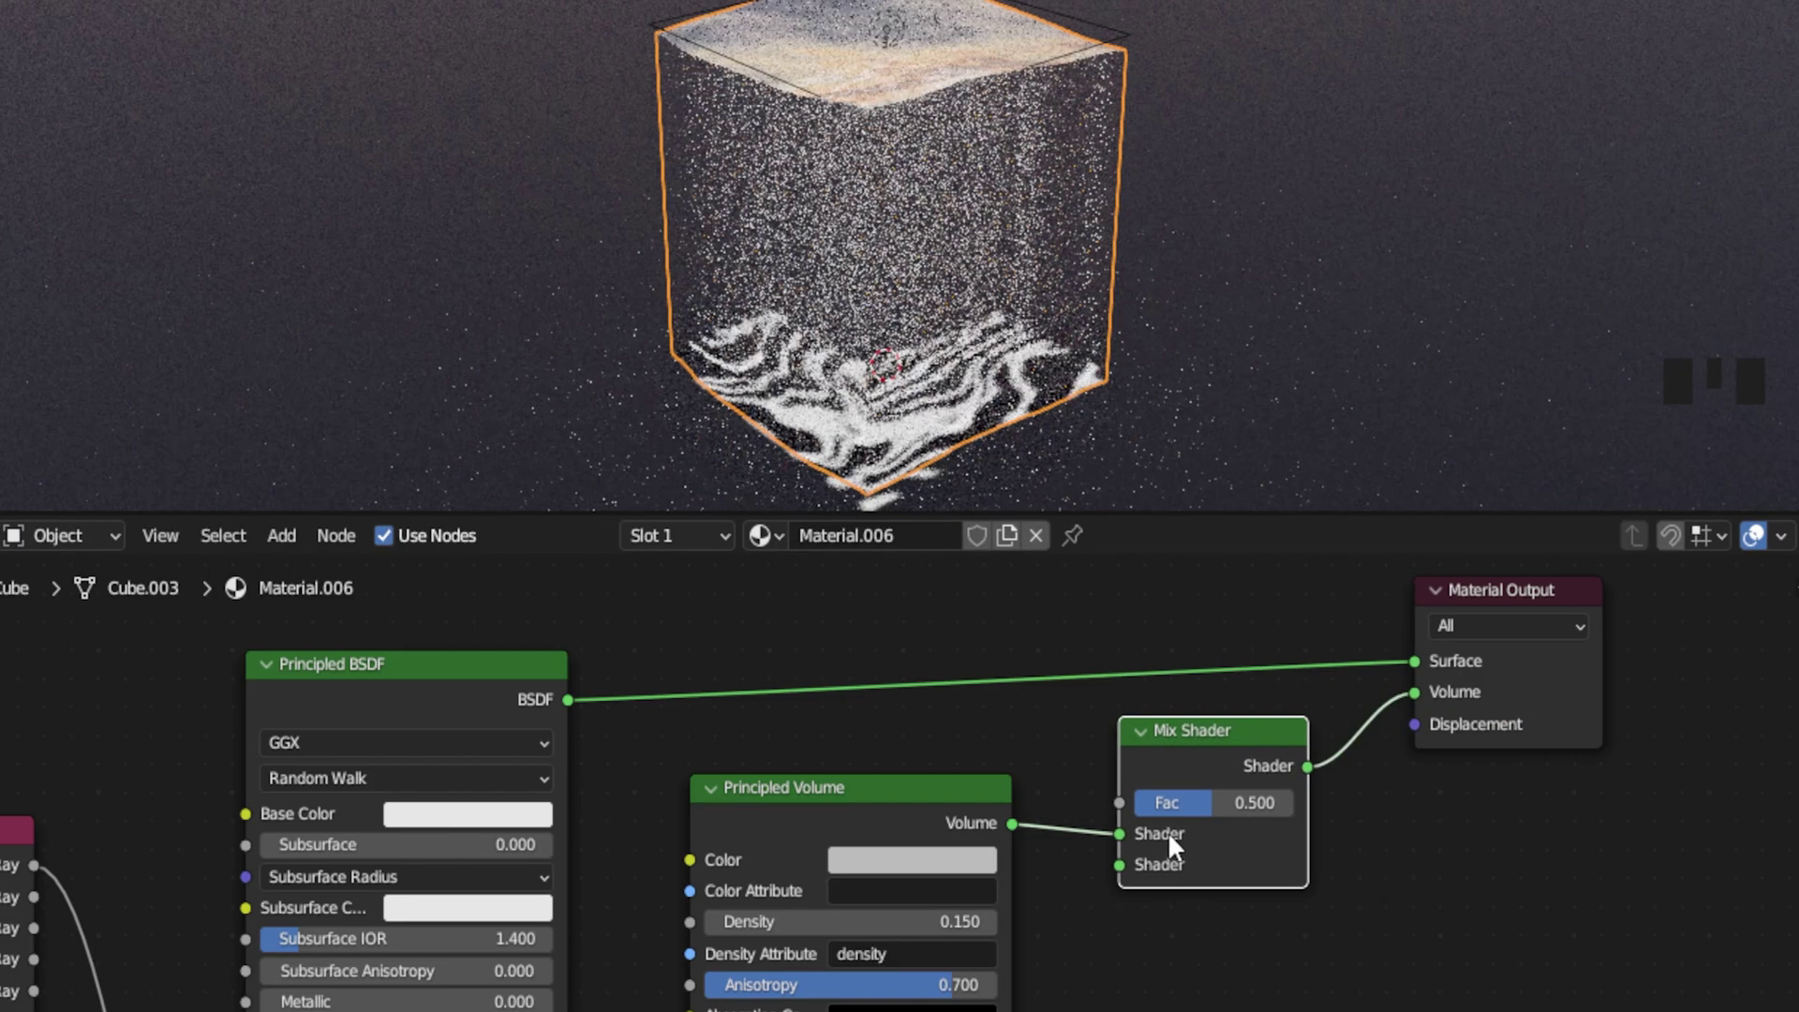
Add a Volume Absorption node connected to the second Shader input of the Mix Shader and place it below that node.
left_click_drag(1041, 855, 1019, 927)
type("vol a")
key("Return")
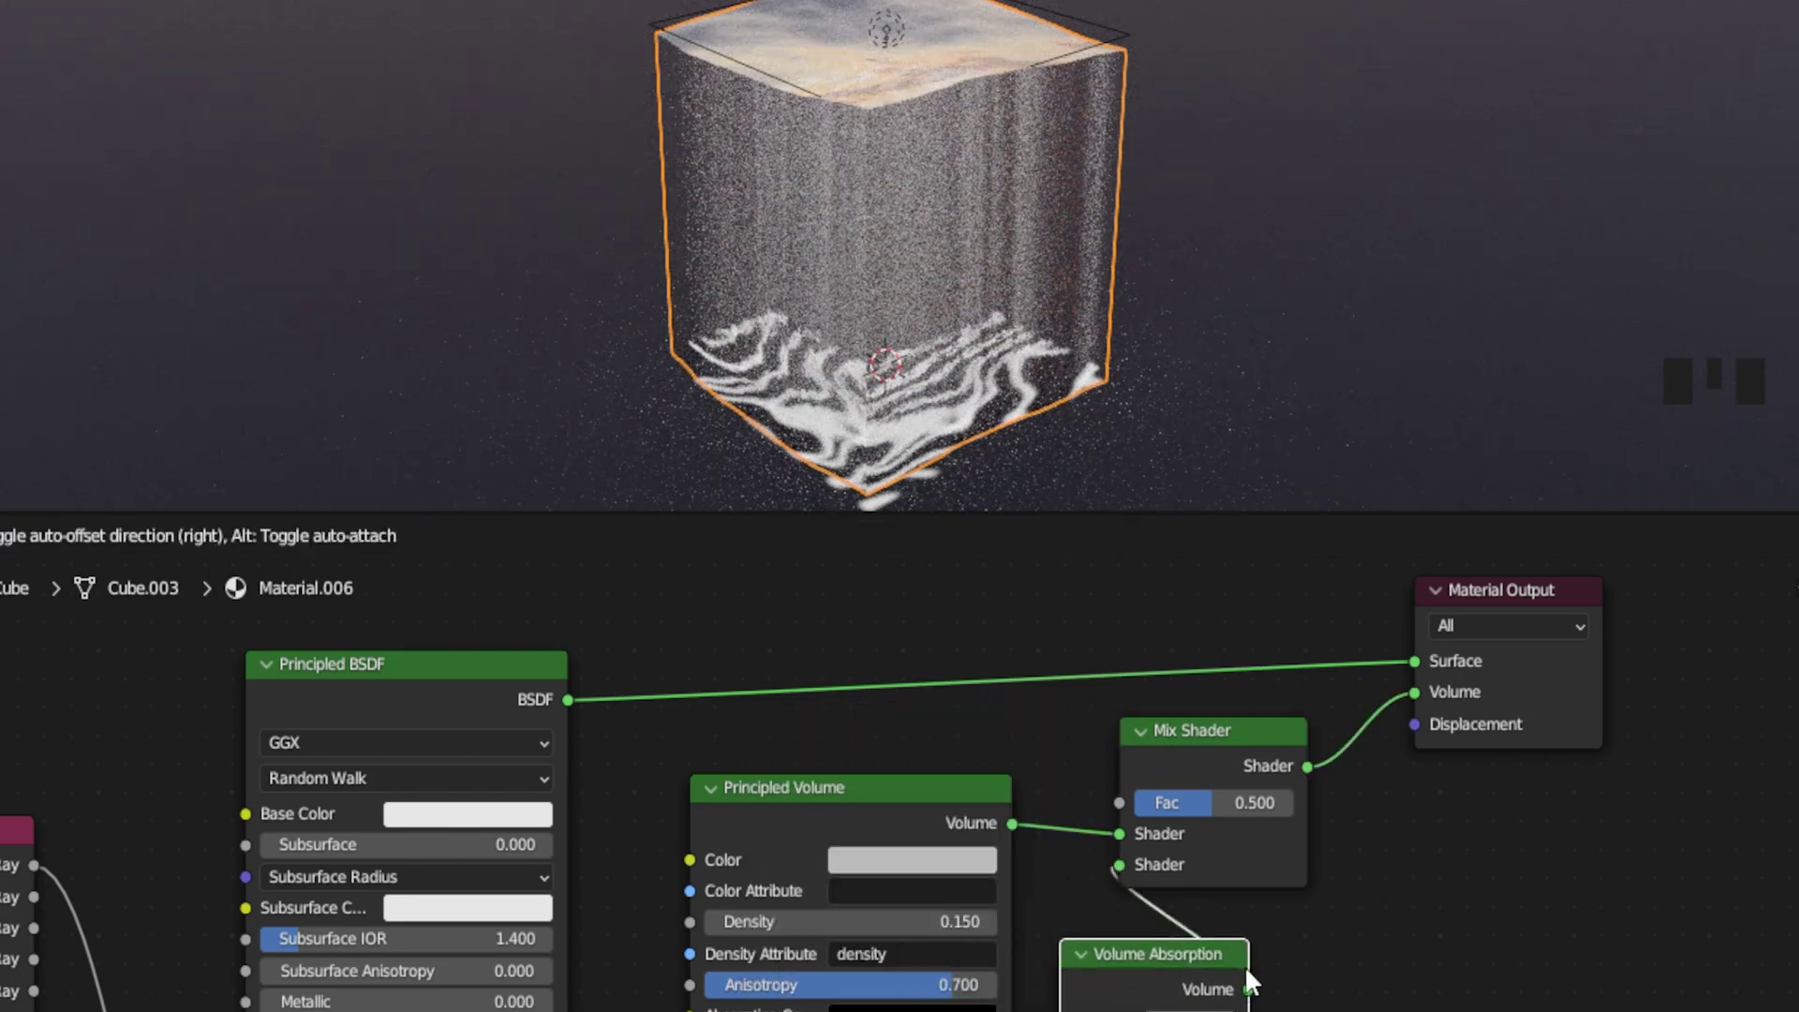
left_click(1245, 975)
Tint the Volume Absorption color a pale yellow with hue 0.151 and saturation 0.100.
scroll(1349, 1008, "up", 4)
middle_click_drag(1183, 1011, 1111, 811)
left_click(1071, 824)
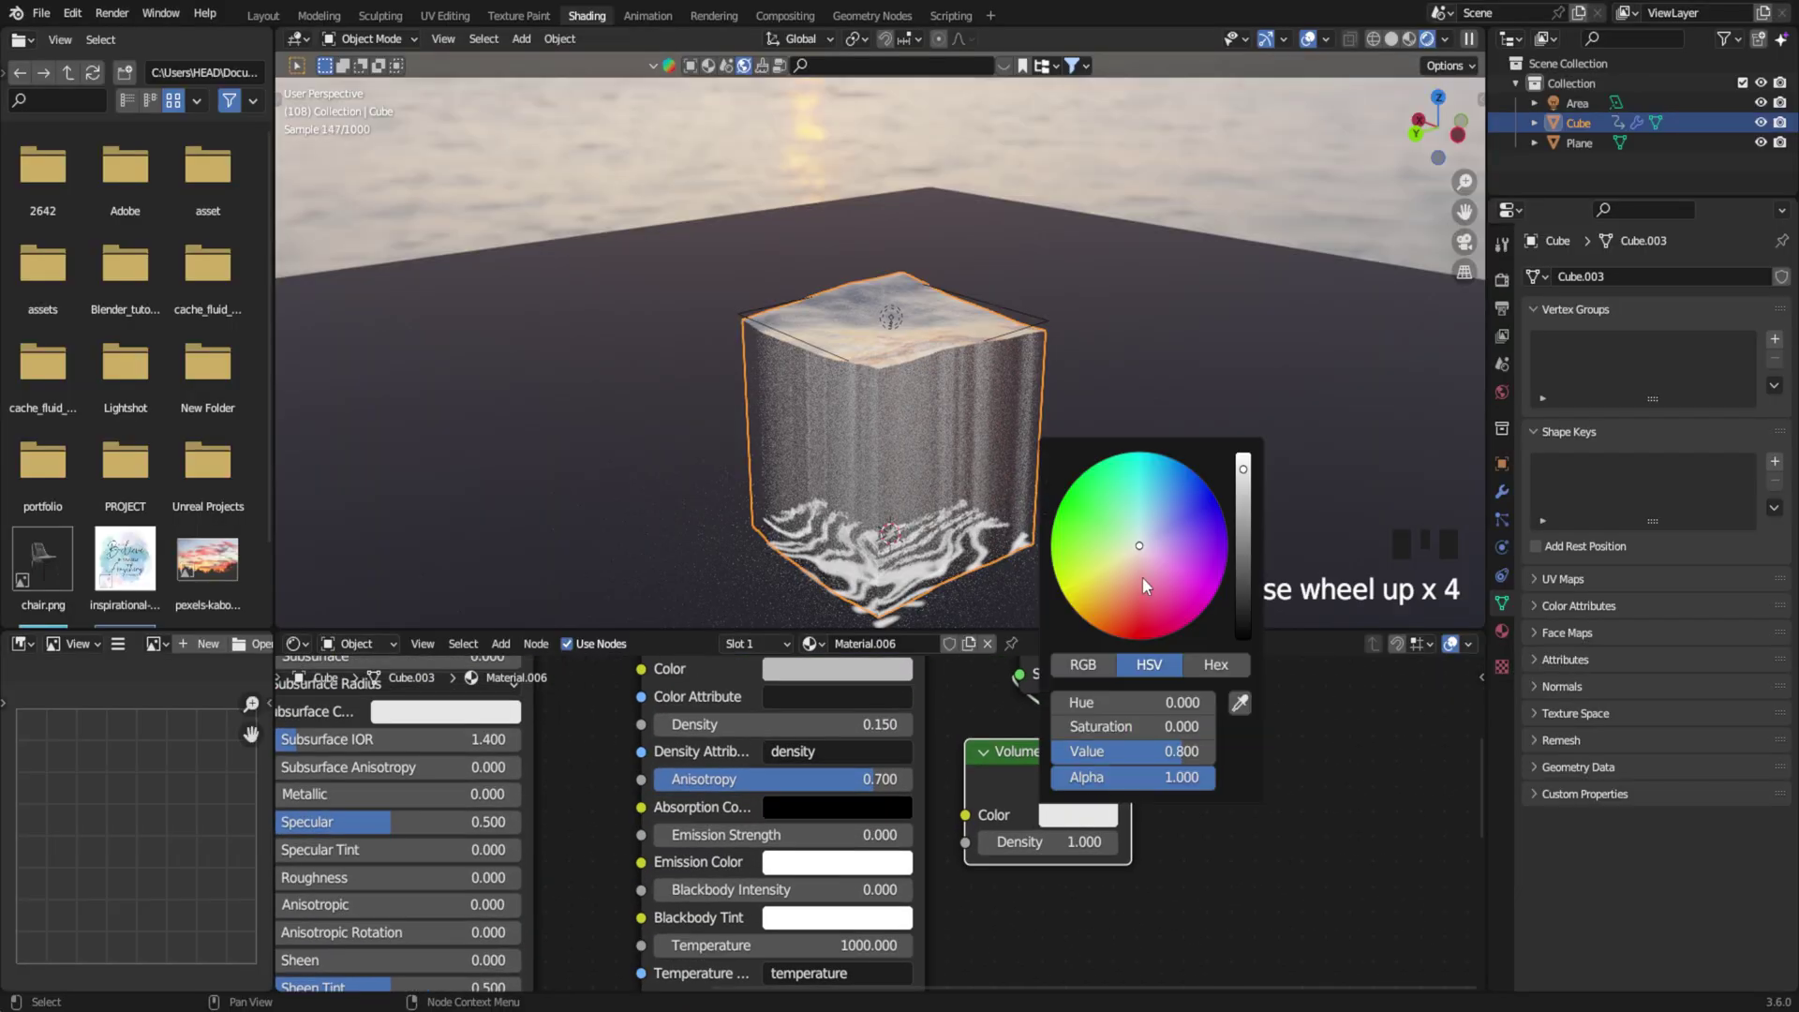
left_click(1142, 538)
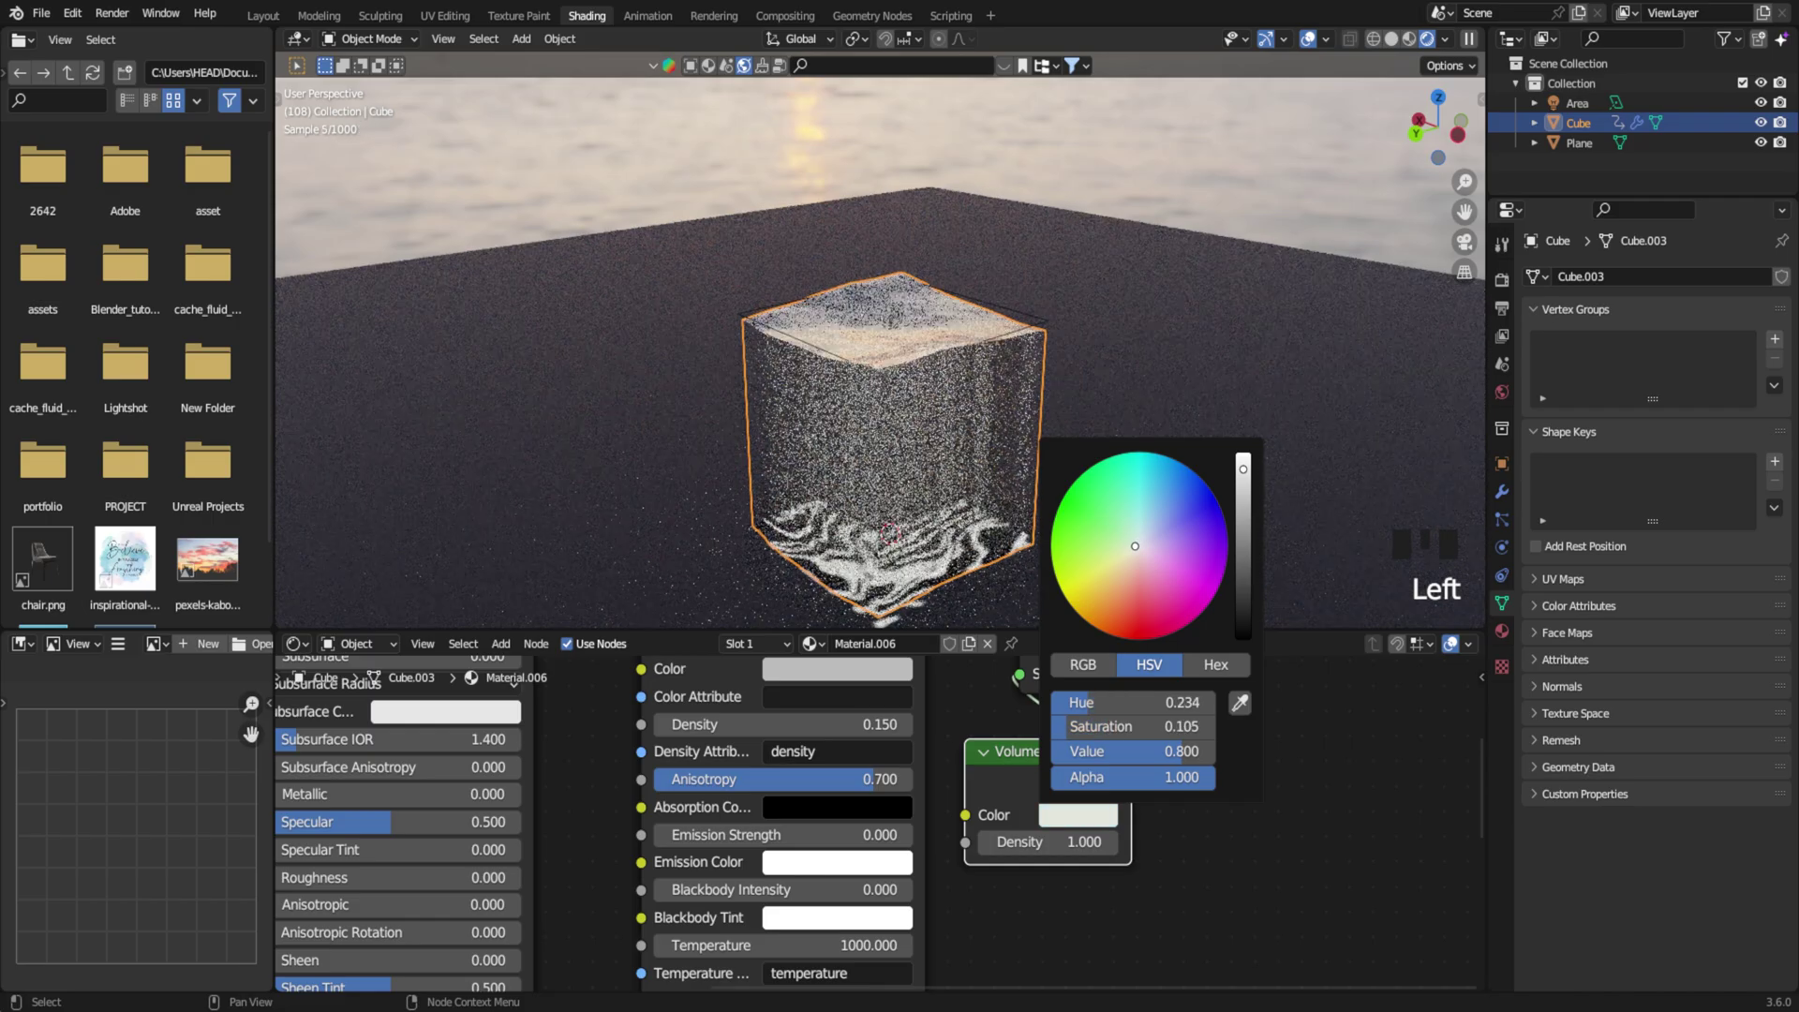
mouse_move(1098, 564)
left_mouse_down()
mouse_move(1092, 529)
mouse_move(1119, 576)
mouse_move(1124, 549)
left_mouse_up()
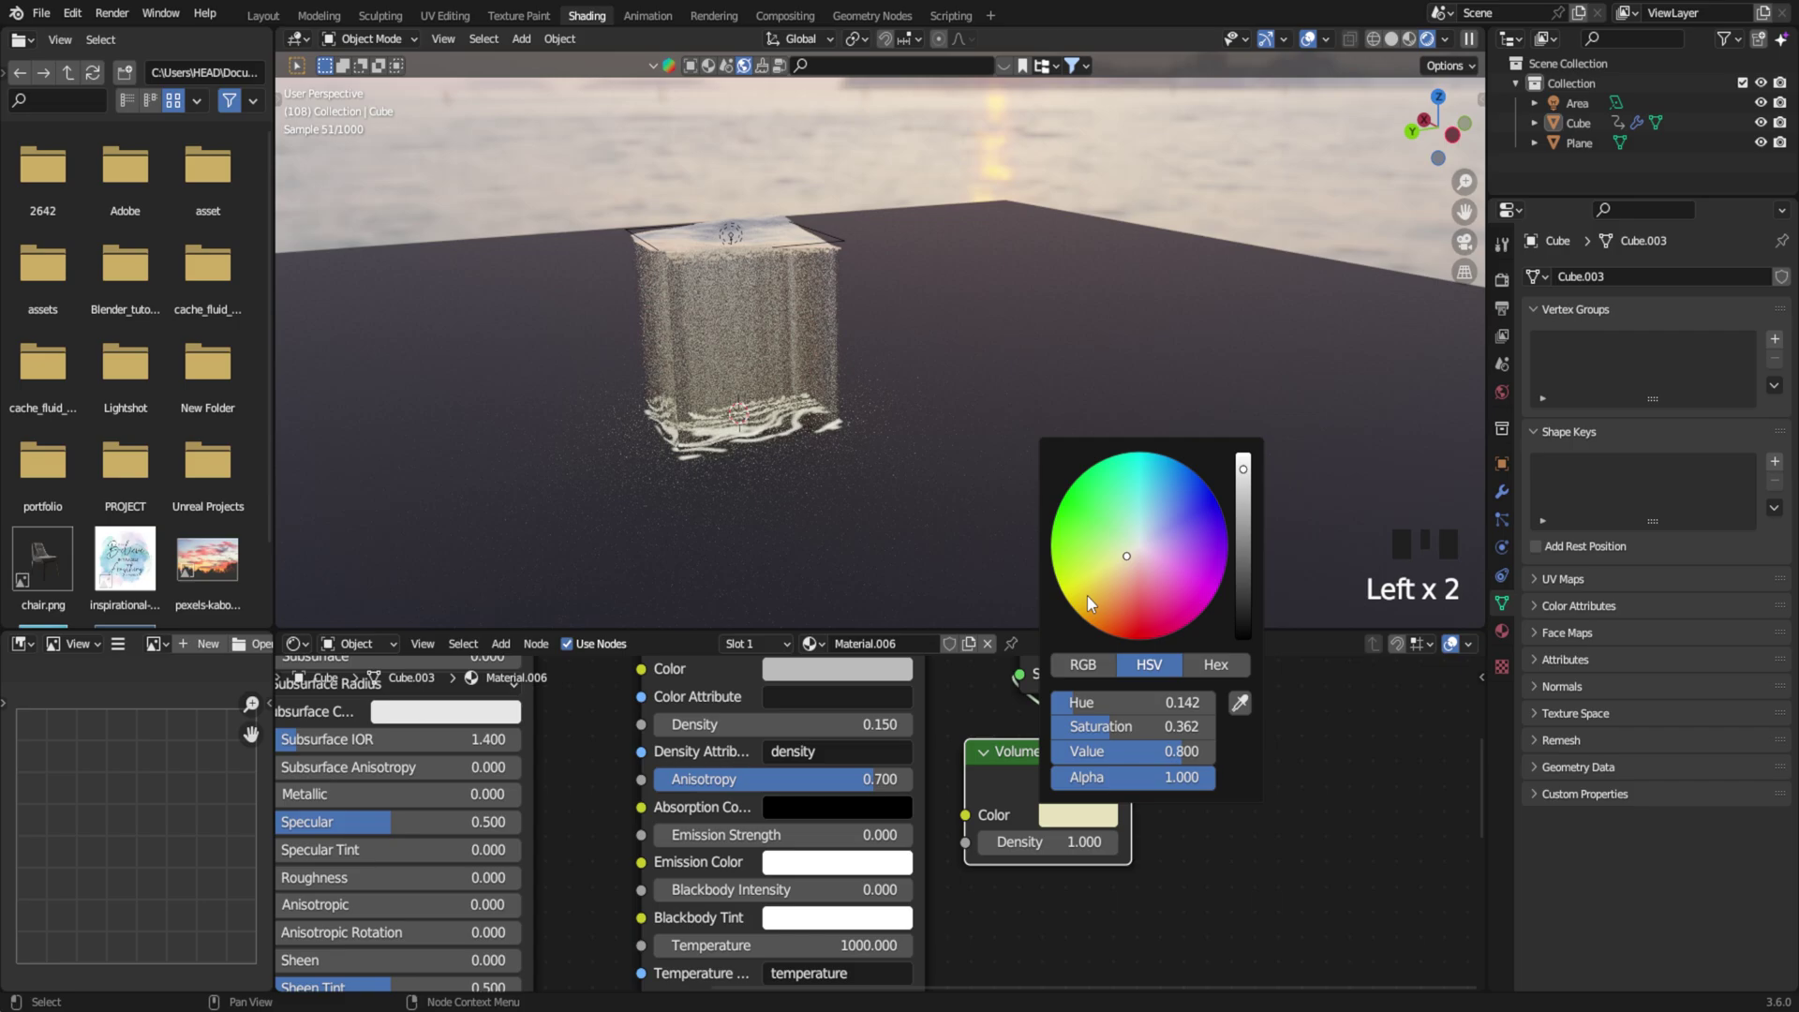
left_click_drag(1087, 596, 1136, 548)
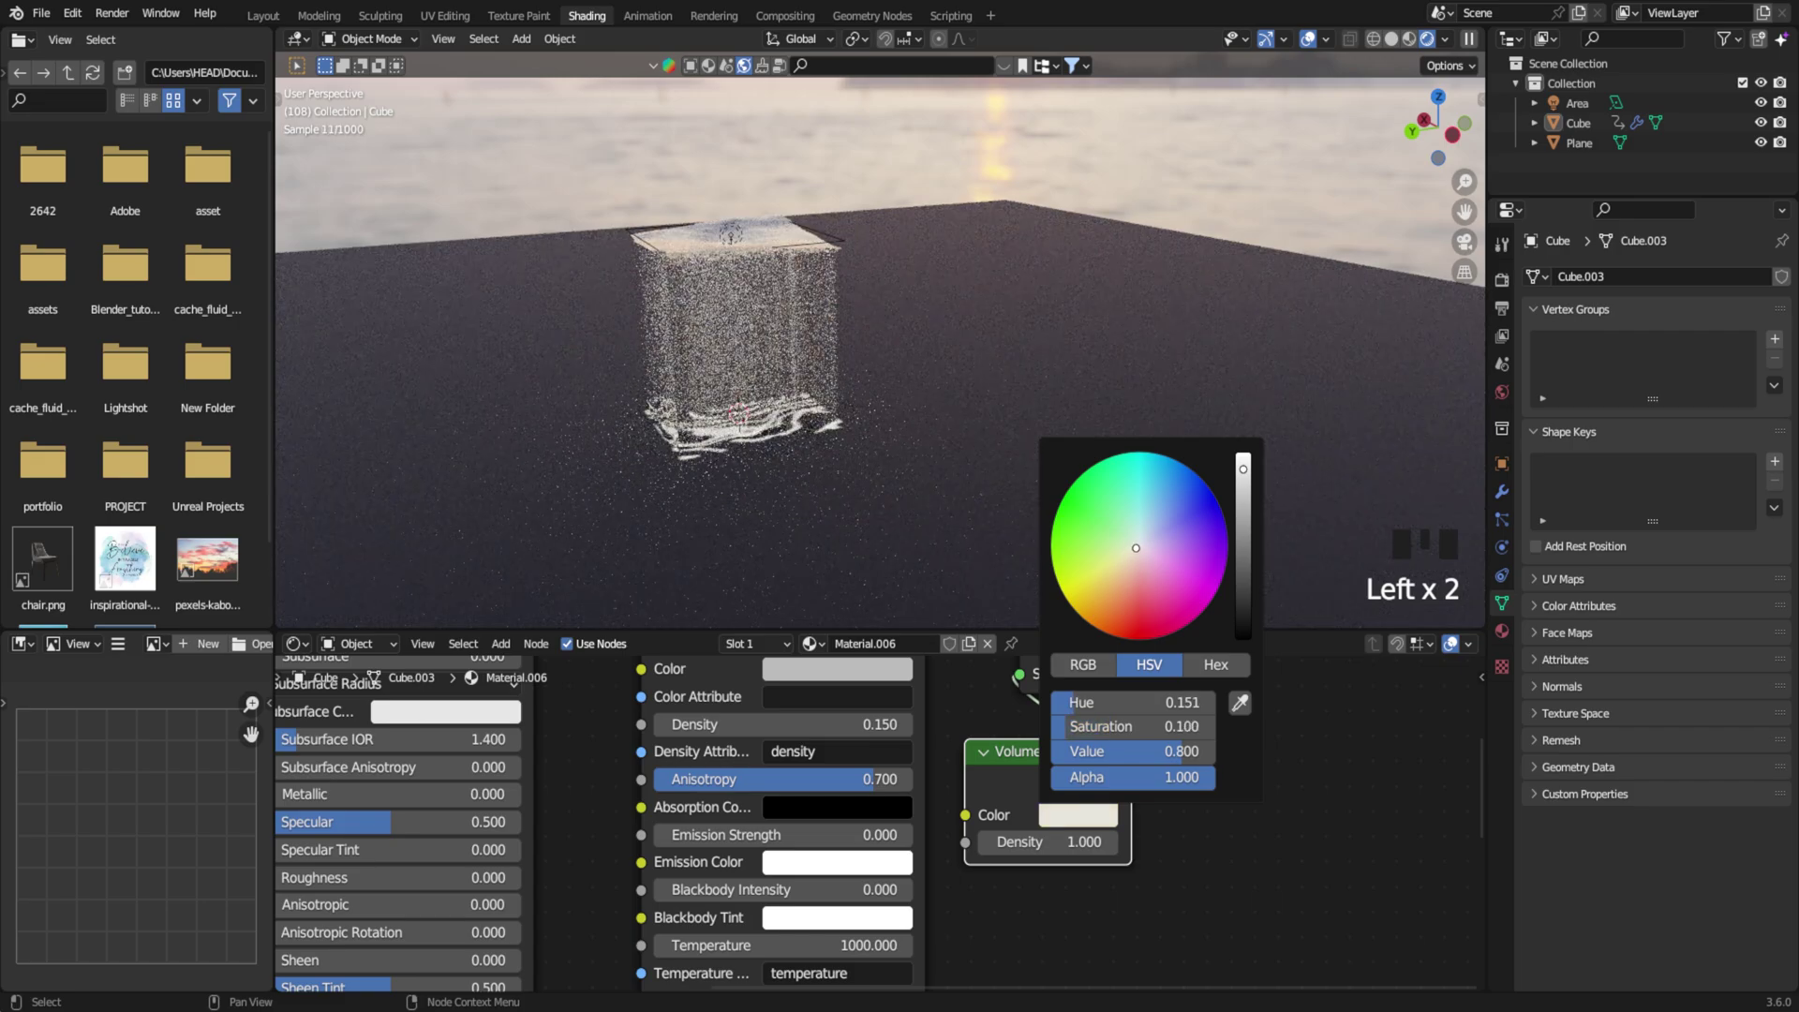
Play the animation and examine how the volumetric water cube looks at different frames.
middle_click_drag(968, 341, 1050, 294)
key("space")
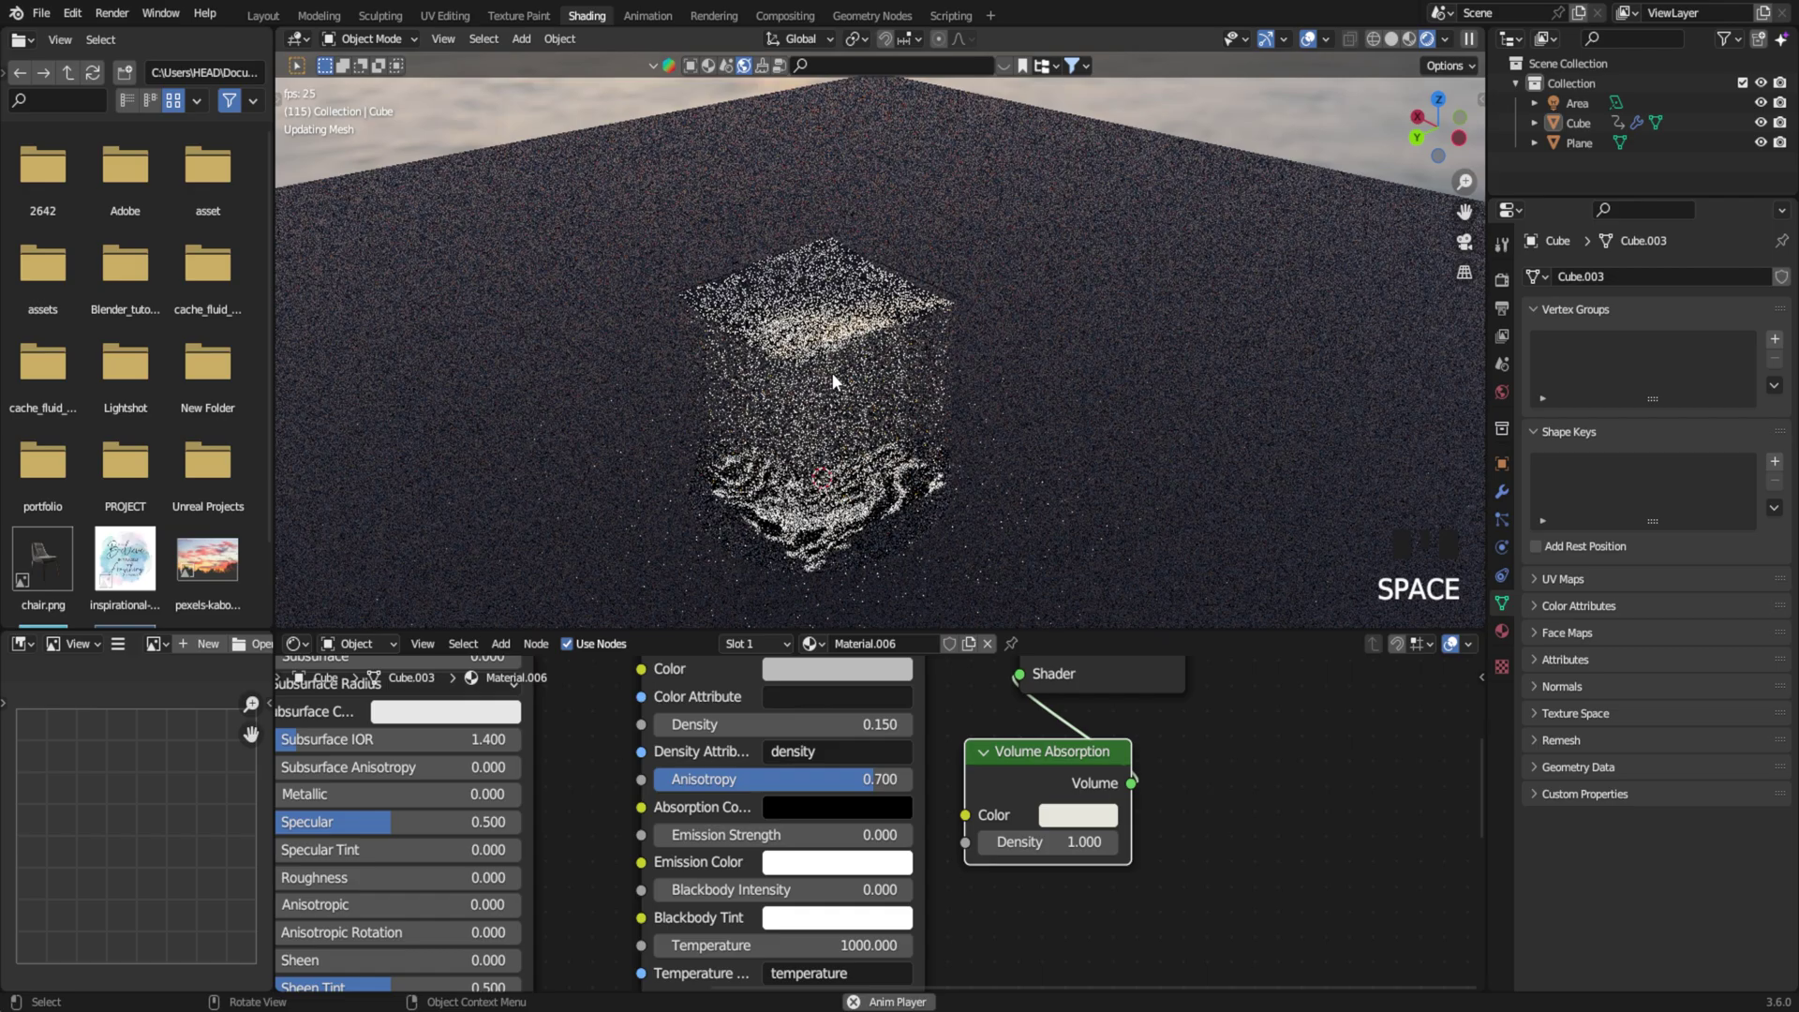
scroll(943, 373, "up", 3)
middle_click_drag(992, 382, 995, 372)
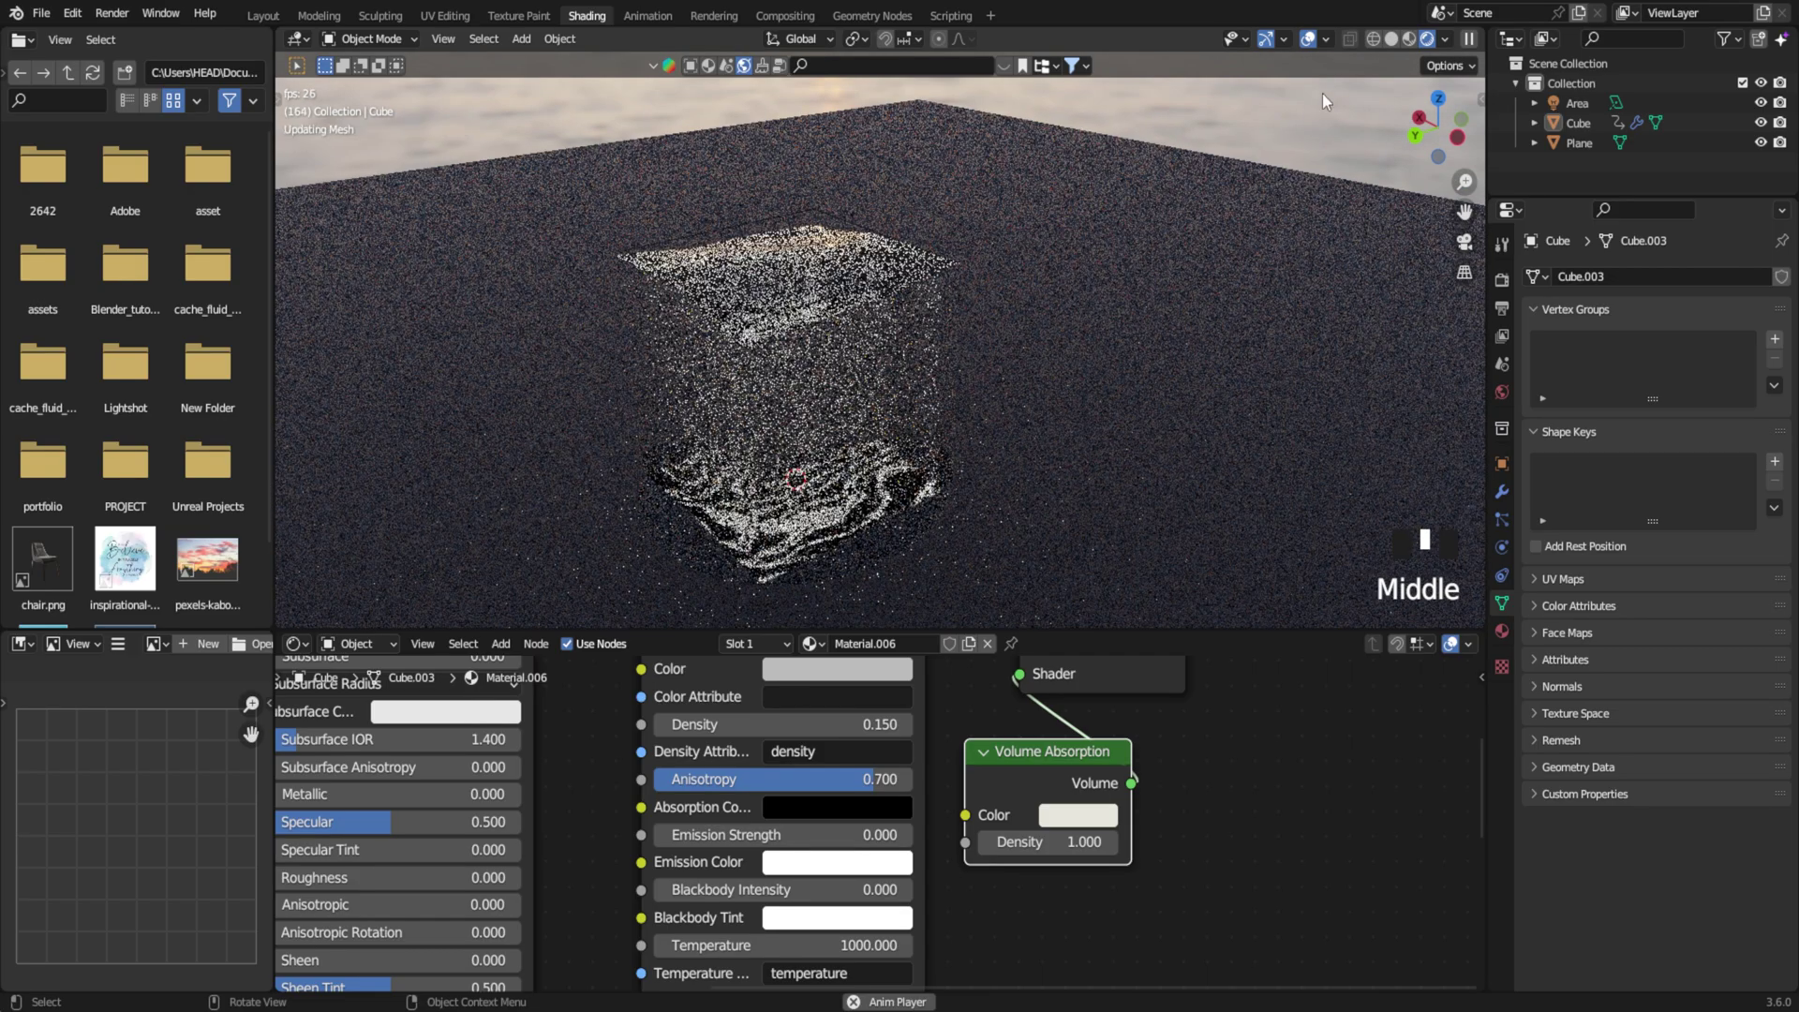
key("space")
key("space")
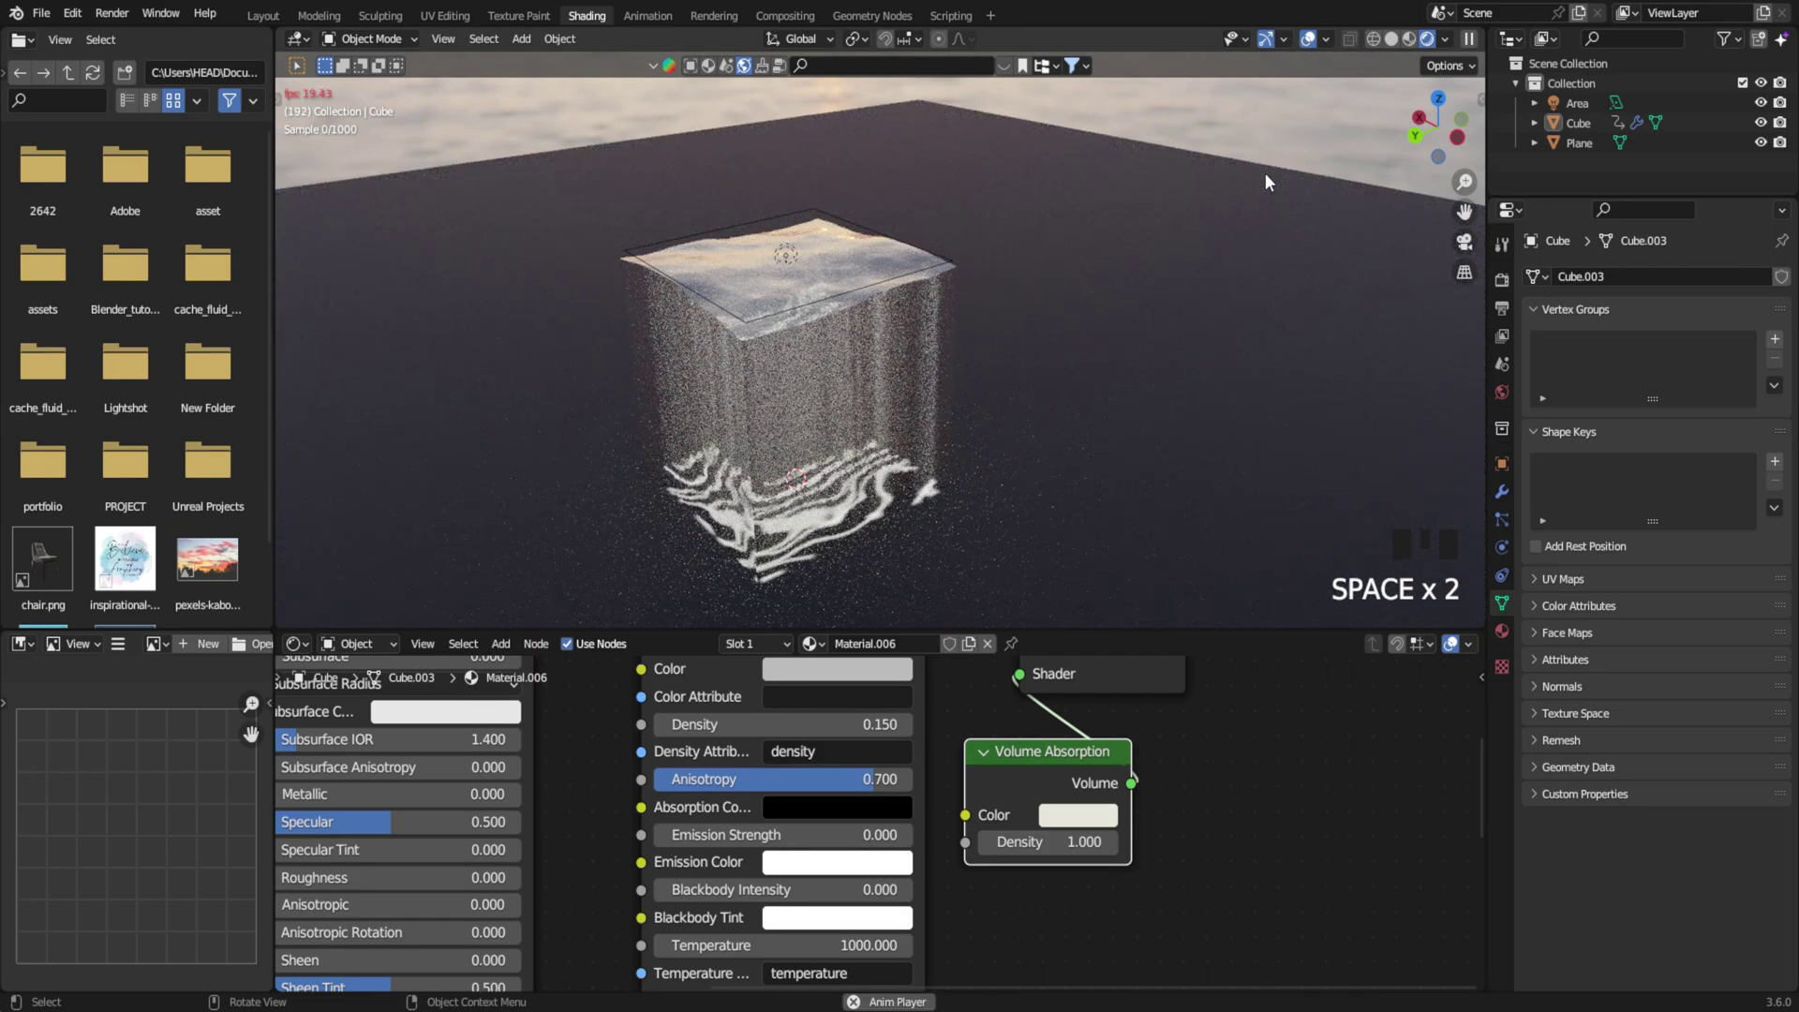
key("space")
Set the Principled Volume's density to 0.1 and play the animation to check the water.
double_click(875, 723)
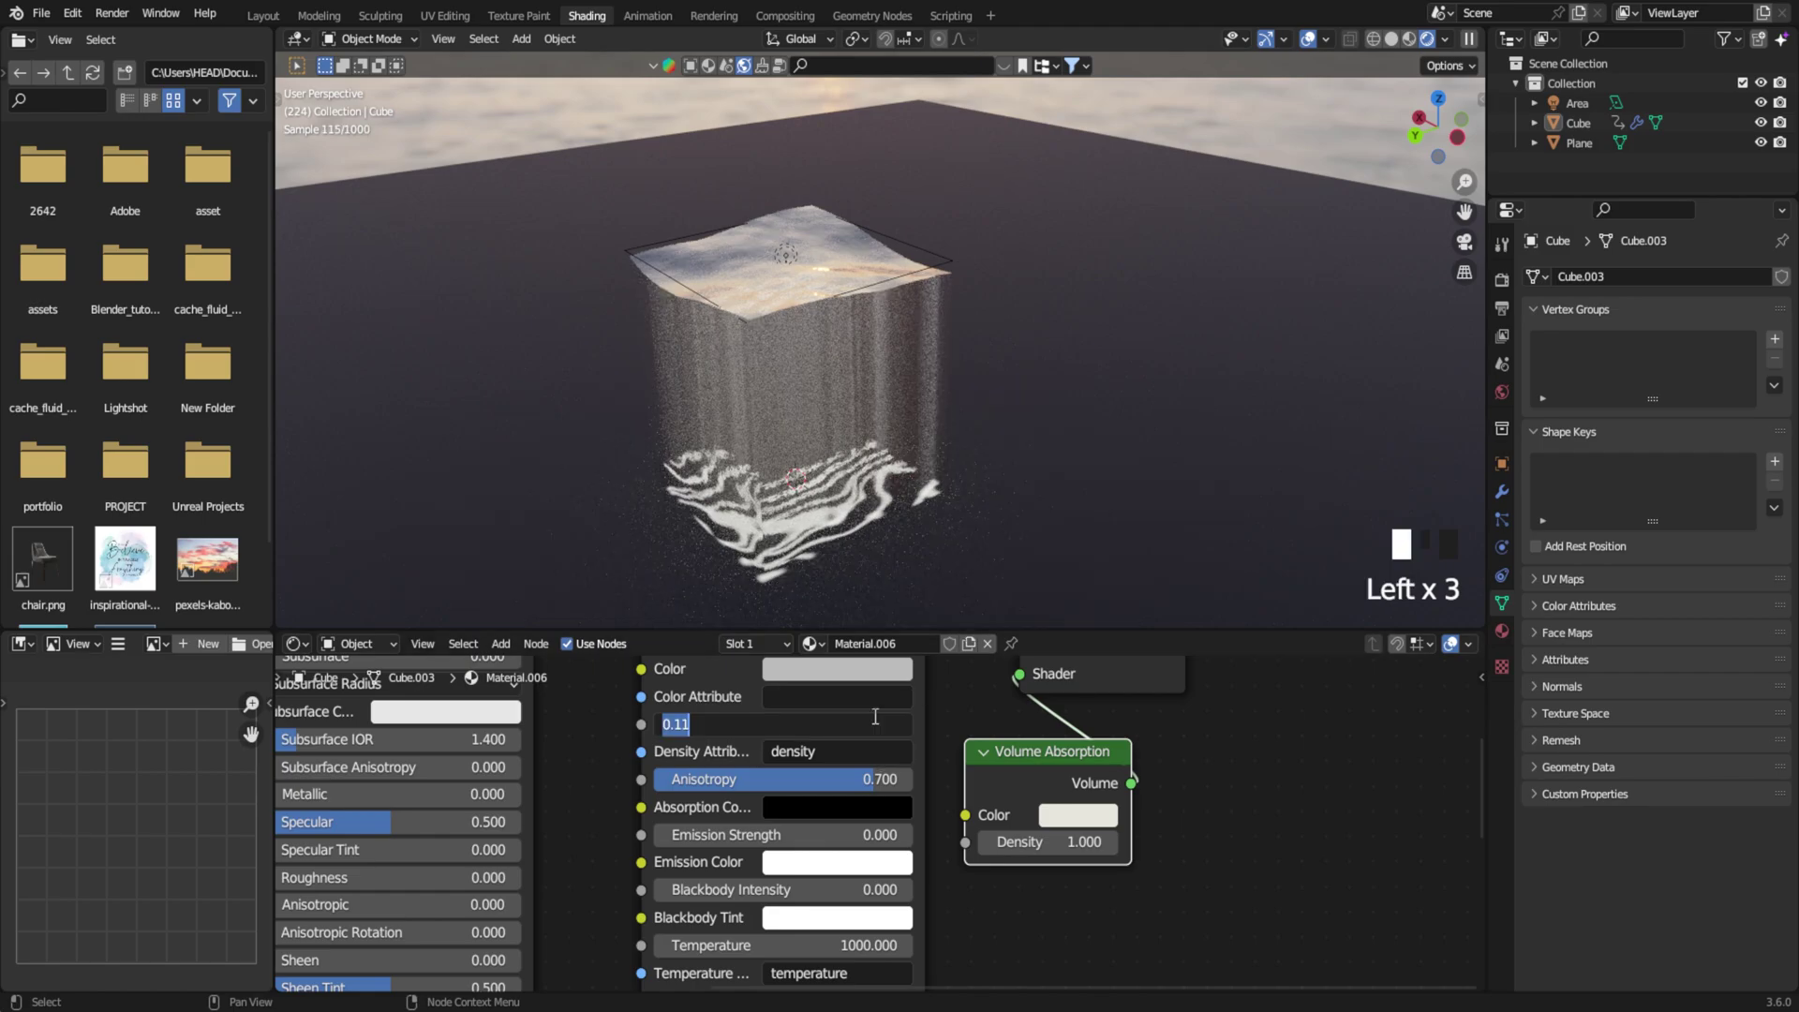
type("0.1")
key("Return")
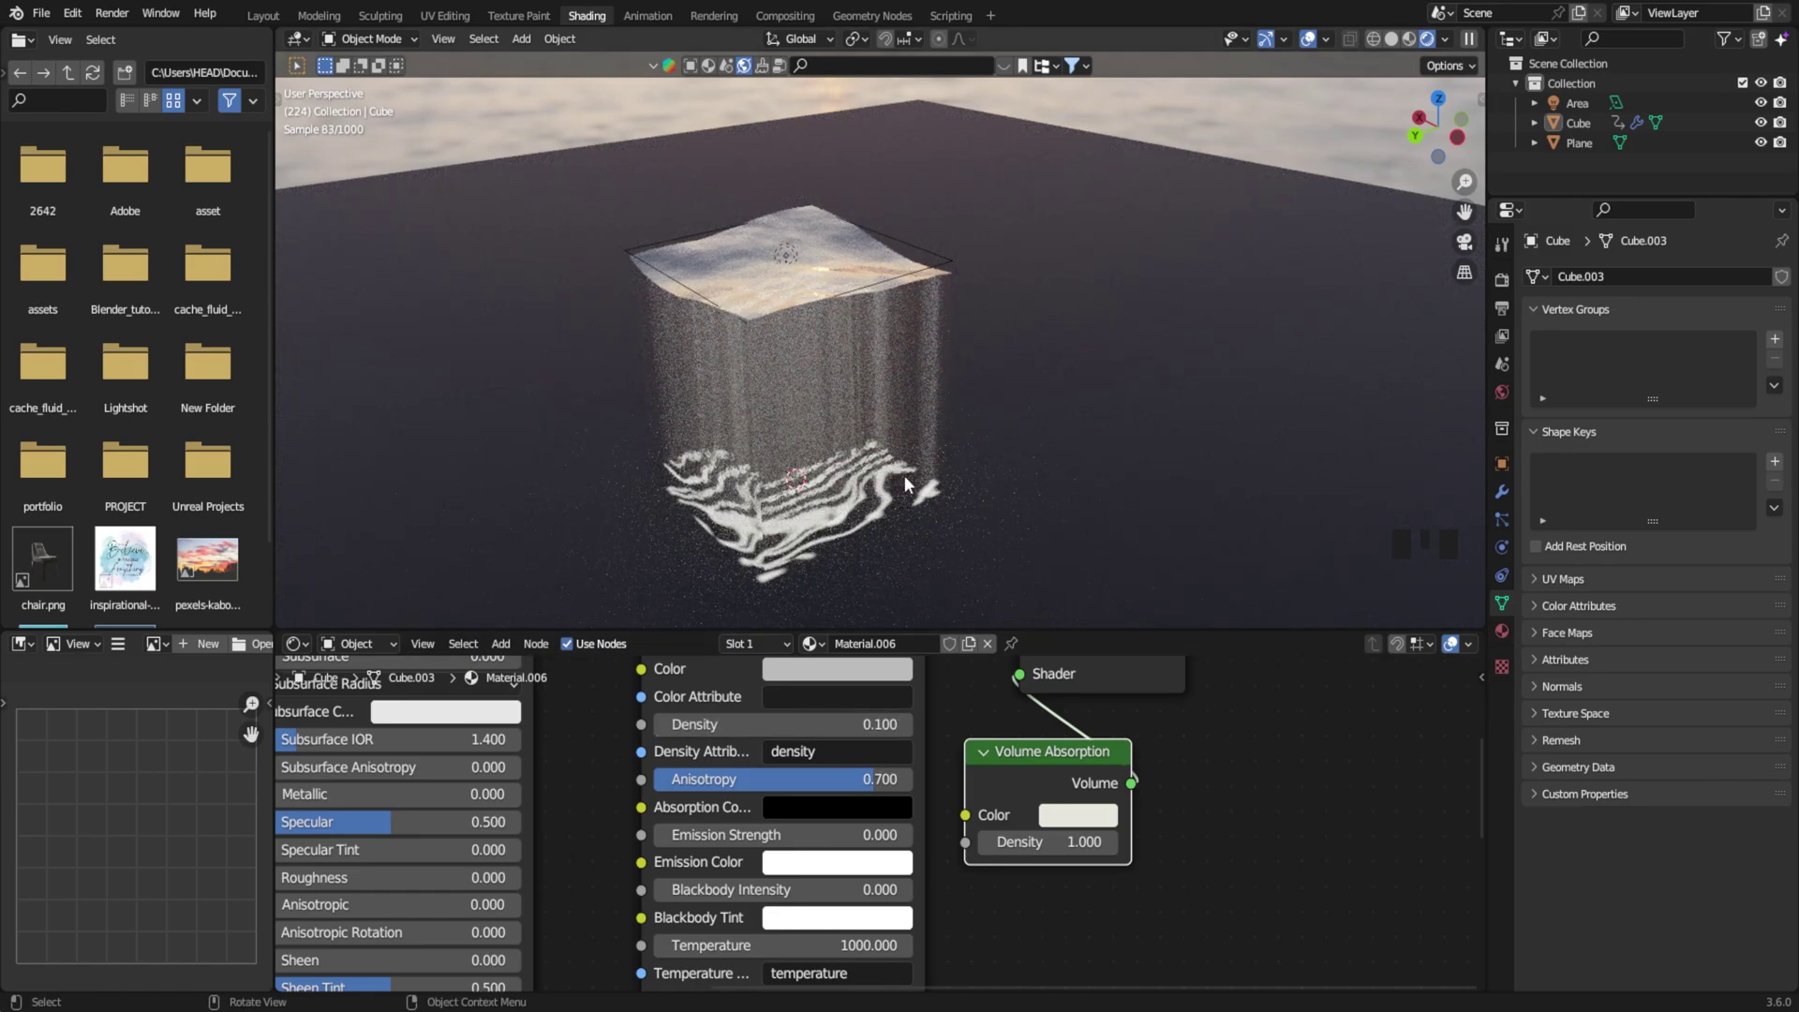
key("space")
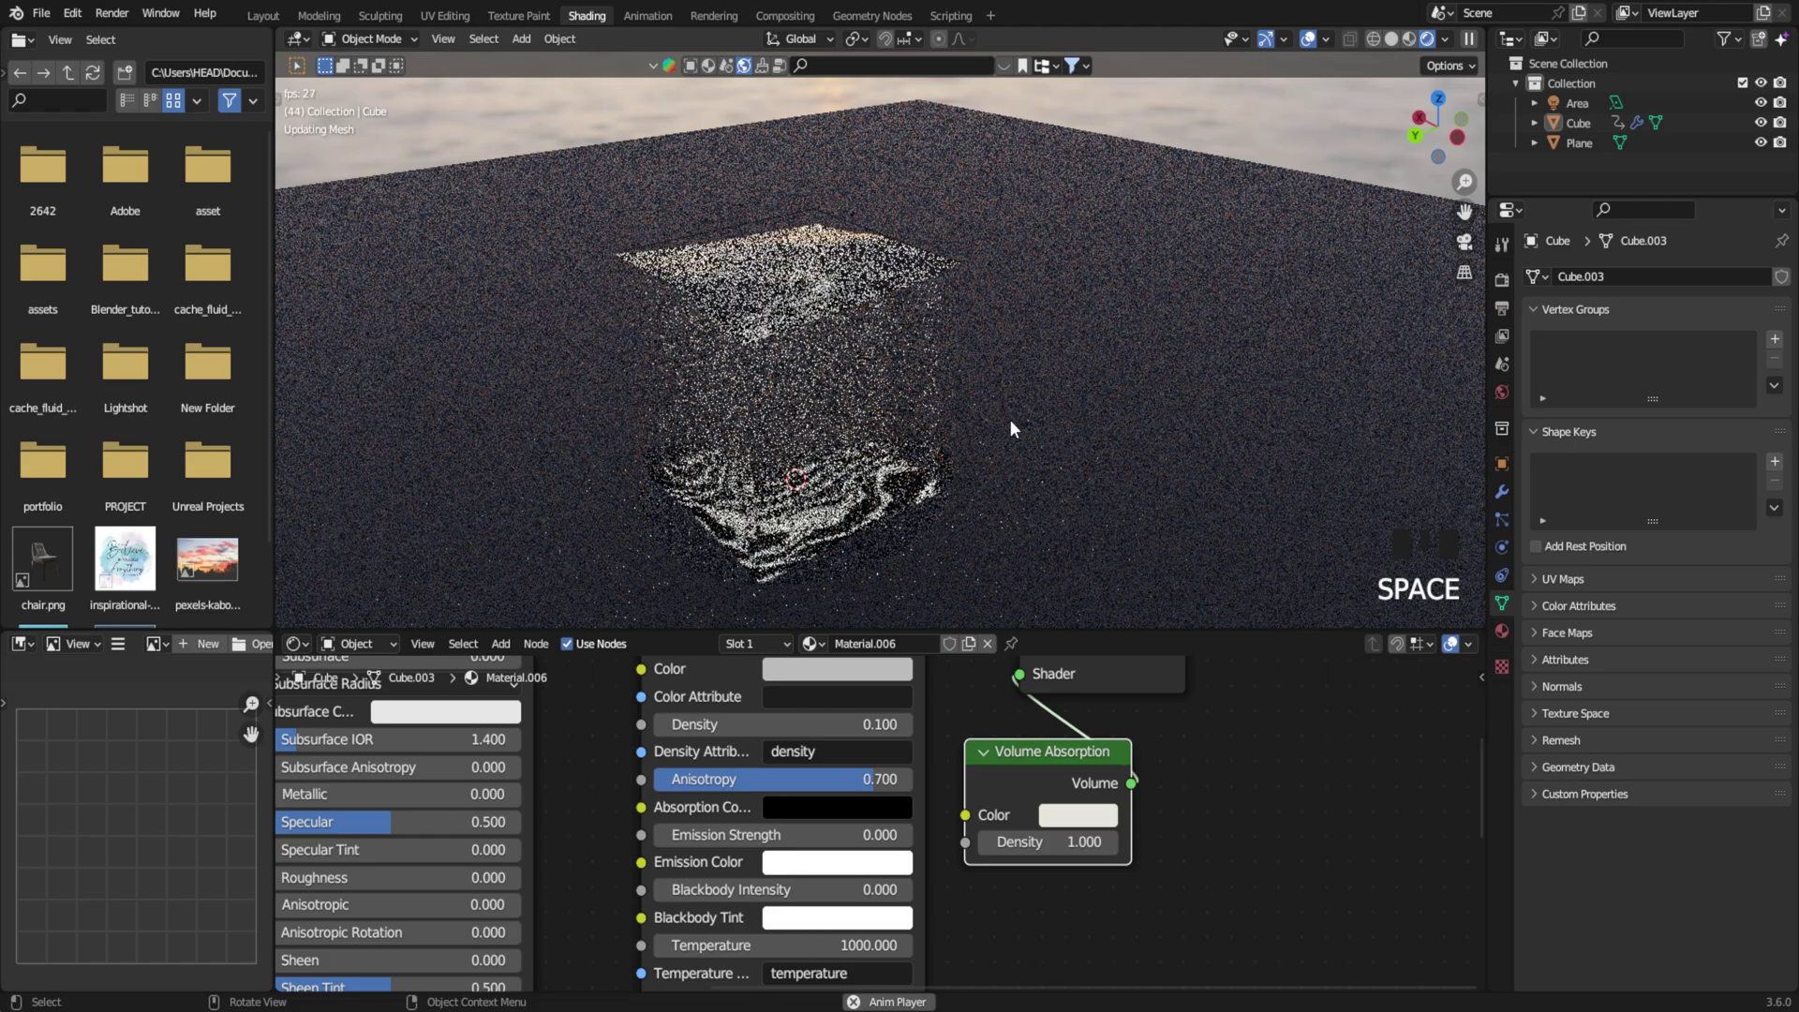
key("space")
Hide the overlays in the 3D viewport for a clean close-up of the water cube.
scroll(887, 353, "up", 2)
middle_click_drag(907, 365, 1070, 276, "shift")
left_click(1310, 38)
middle_click_drag(1100, 171, 1134, 266, "ctrl")
Change the Volume Absorption color to a light cyan with hue 0.512 and saturation 0.490, and check the tint on the cube.
left_click(1077, 814)
mouse_move(1134, 550)
left_mouse_down()
mouse_move(1123, 560)
mouse_move(1120, 539)
mouse_move(1140, 521)
left_mouse_up()
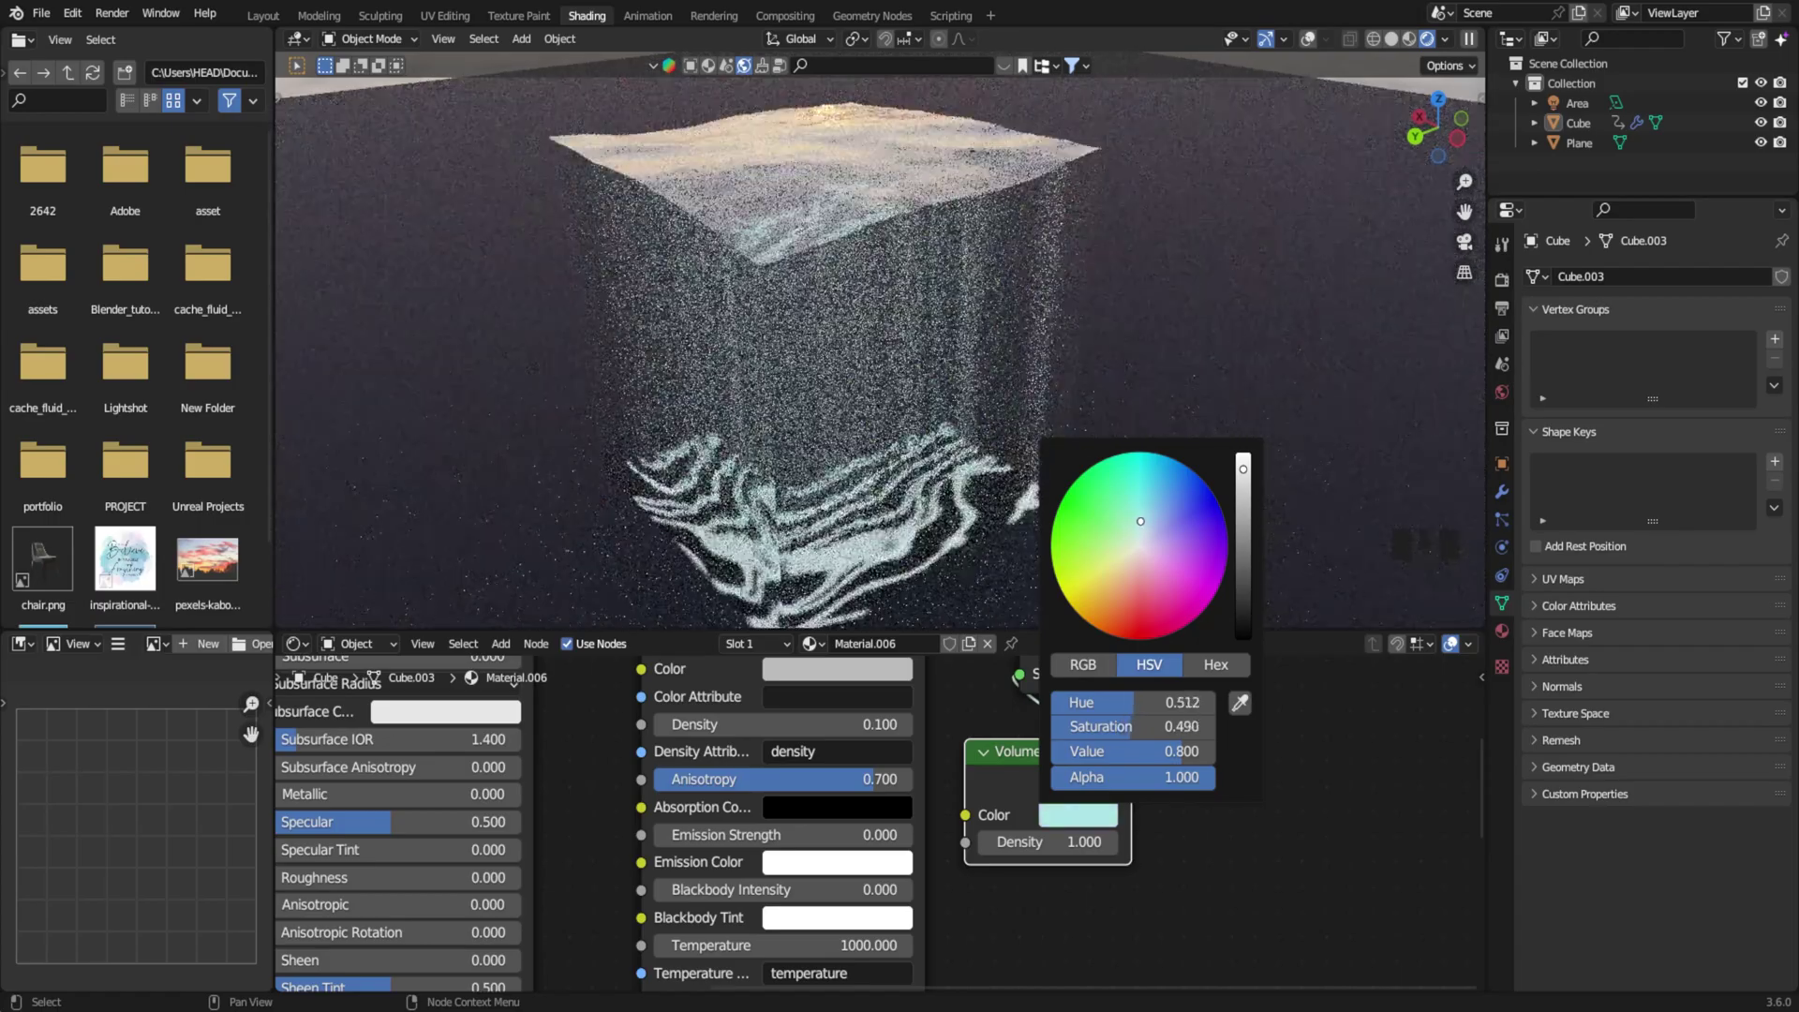
middle_click_drag(1010, 296, 1062, 251)
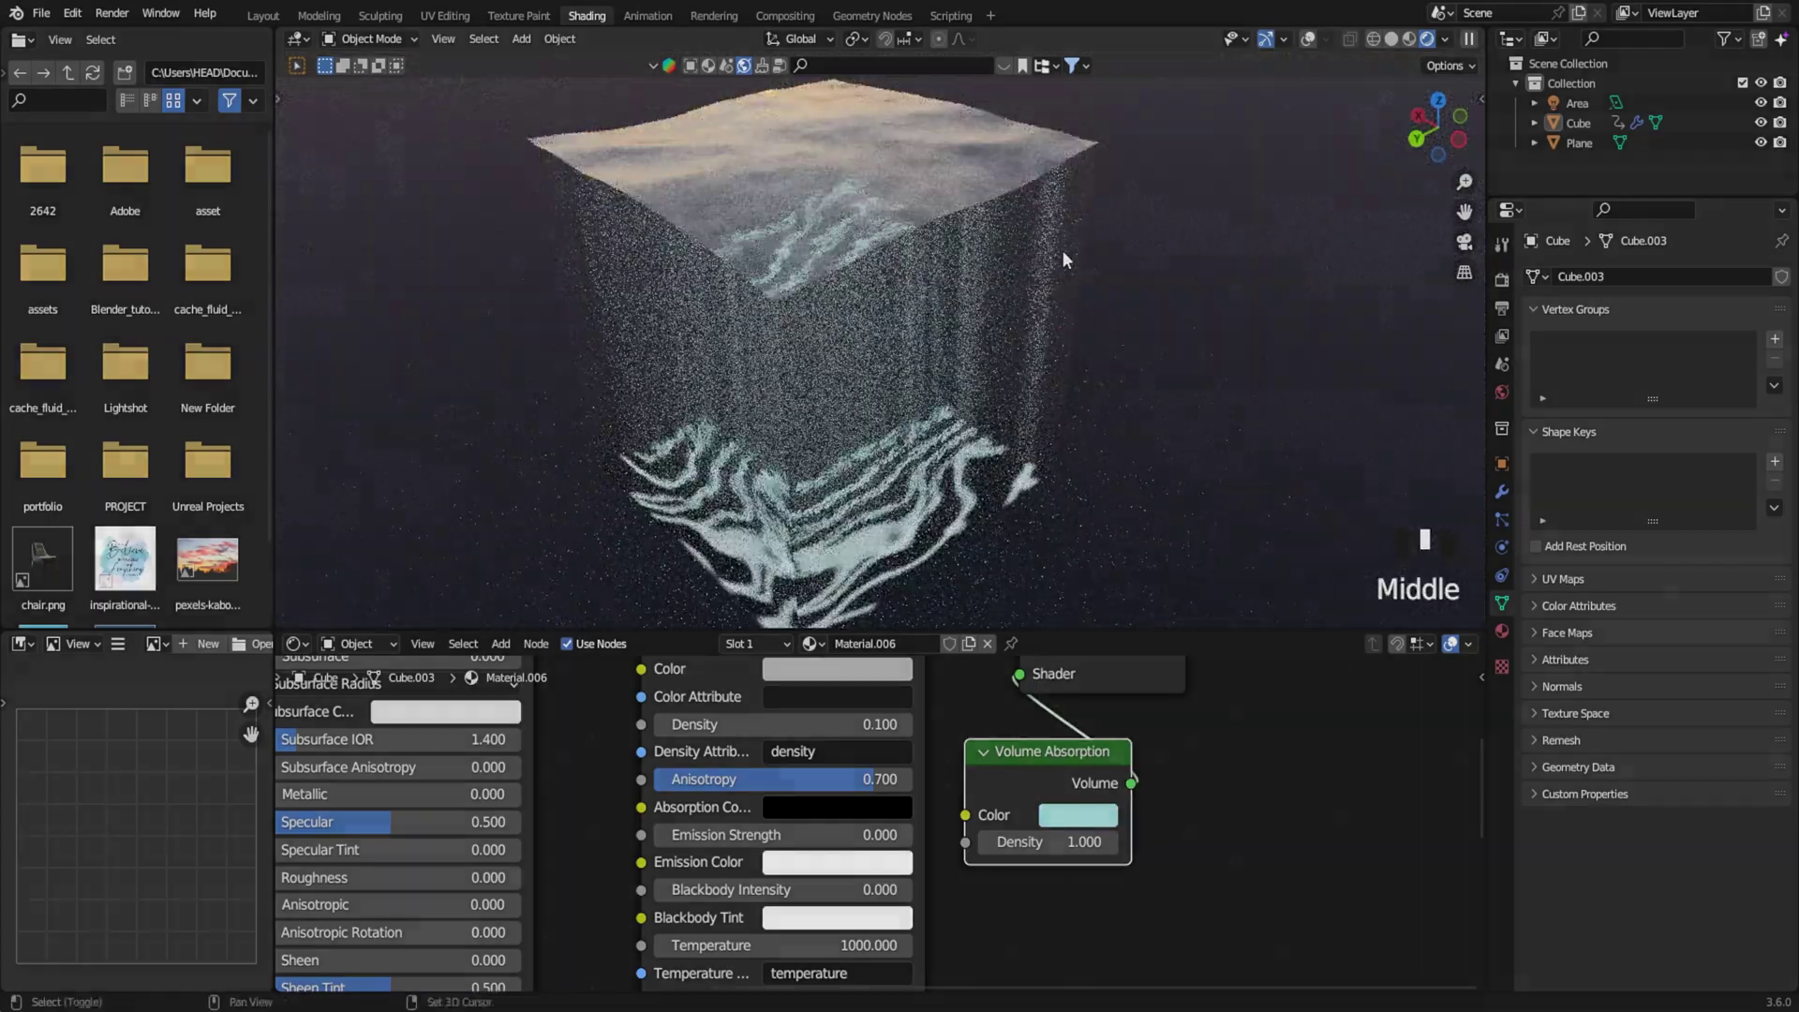